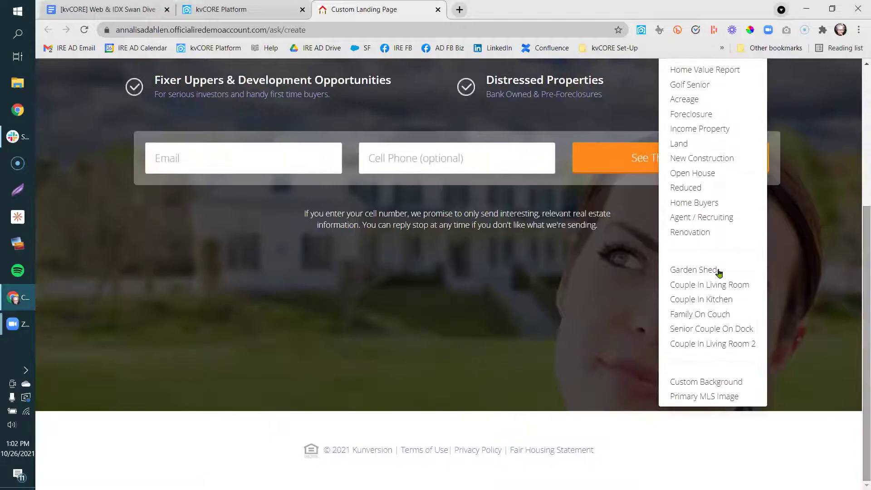
Try Garden Shed, Couple In Living Room, then Couple In Kitchen as the landing page background.
{"action": "left_click", "coordinate": [717, 271]}
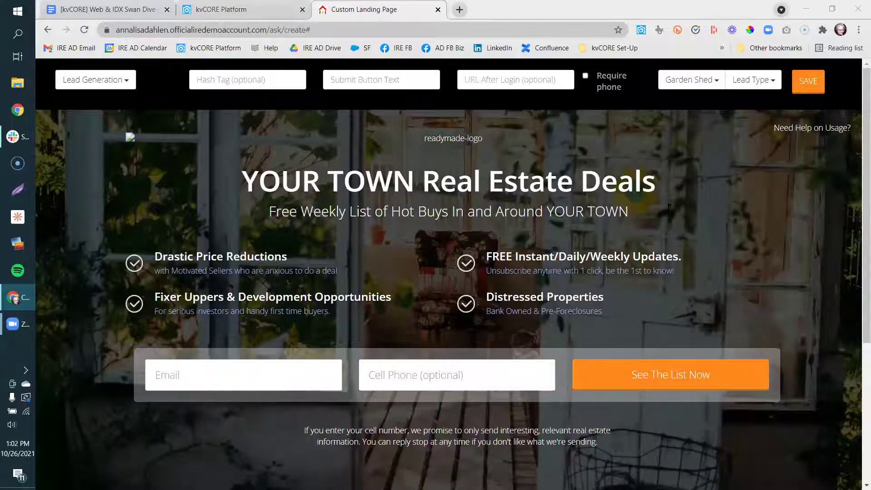
{"action": "left_click", "coordinate": [702, 85]}
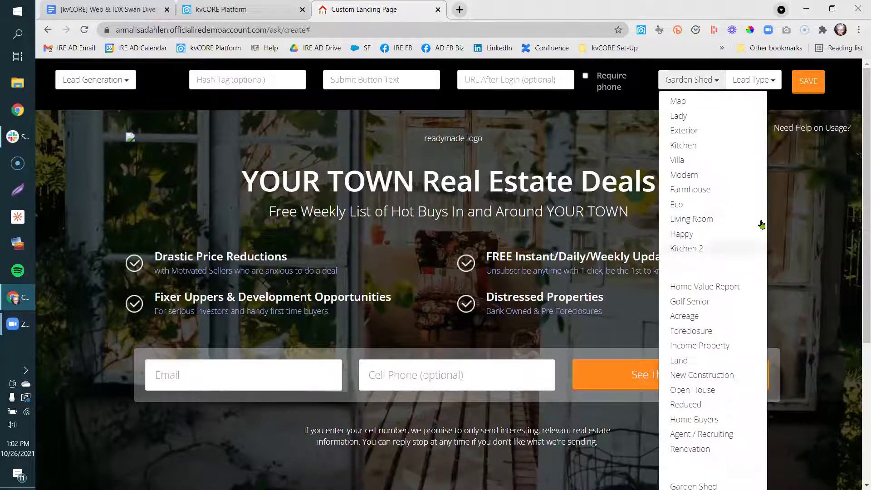
{"action": "scroll", "coordinate": [857, 359], "scroll_direction": "down", "scroll_amount": 1}
{"action": "scroll", "coordinate": [708, 284], "scroll_direction": "down", "scroll_amount": 4}
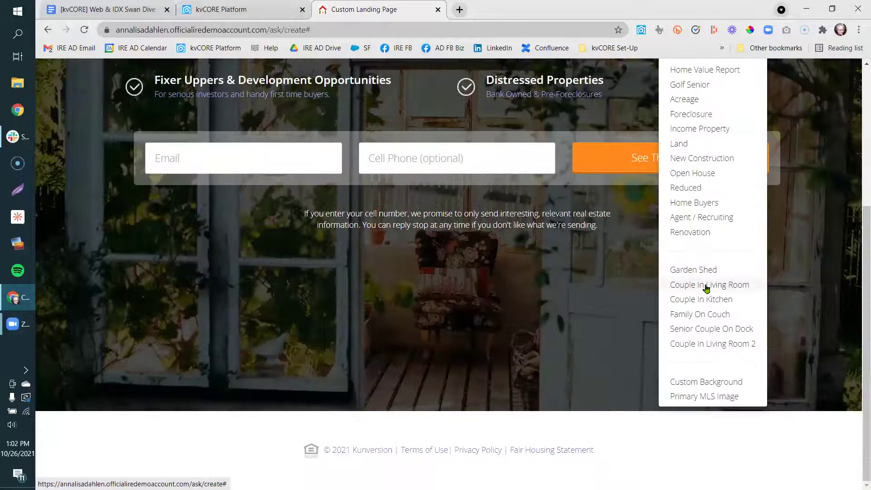
{"action": "left_click", "coordinate": [708, 285]}
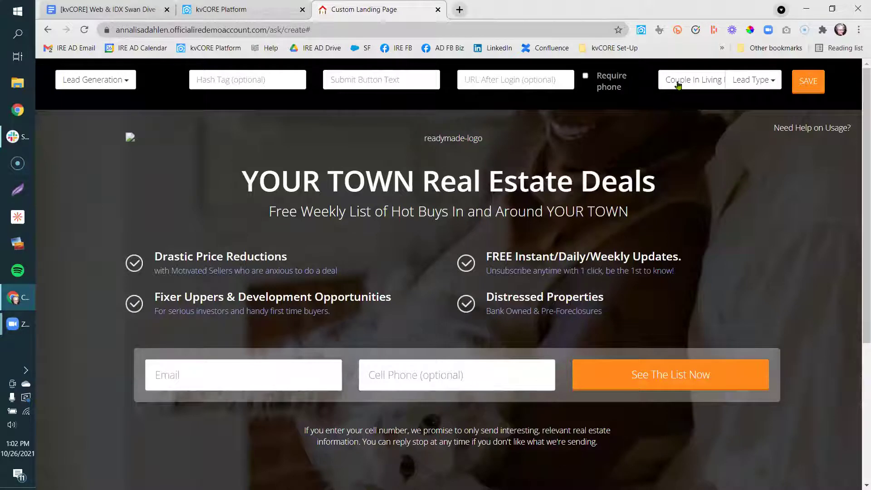
{"action": "left_click", "coordinate": [692, 79]}
{"action": "scroll", "coordinate": [859, 211], "scroll_direction": "down", "scroll_amount": 5}
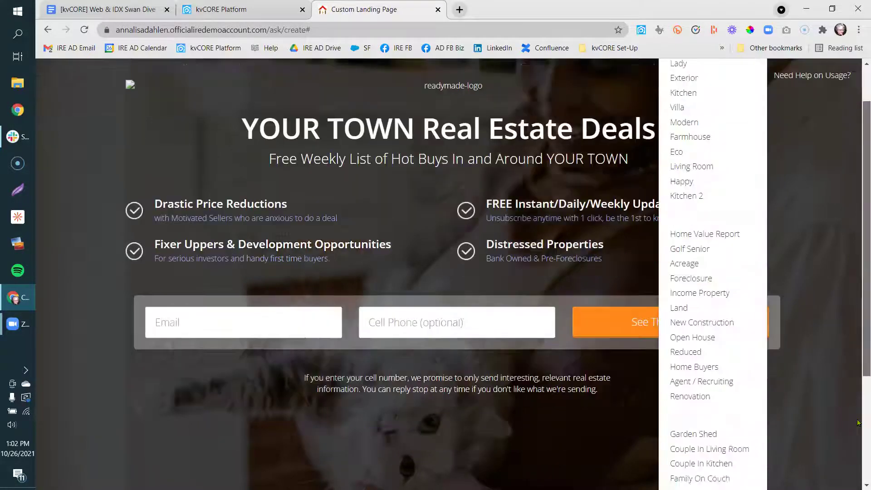
{"action": "left_click", "coordinate": [706, 299]}
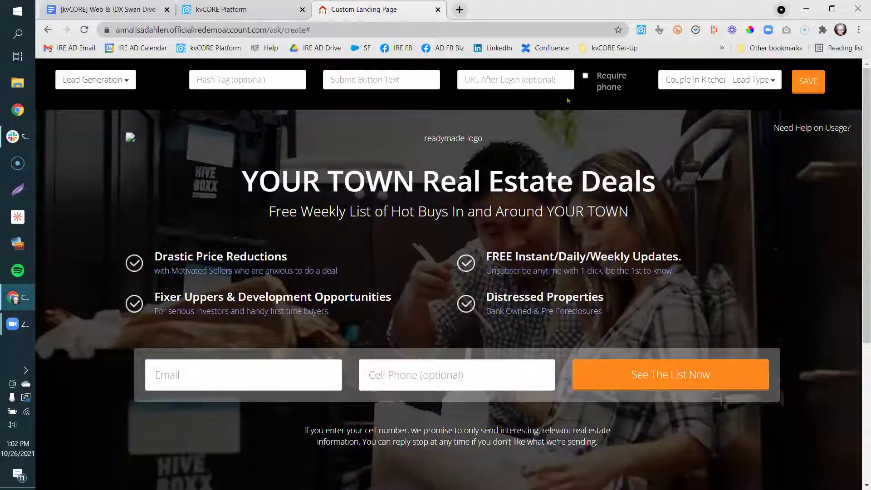
Switch the landing page background to Family On Couch, then Senior Couple On Dock.
{"action": "left_click", "coordinate": [699, 86]}
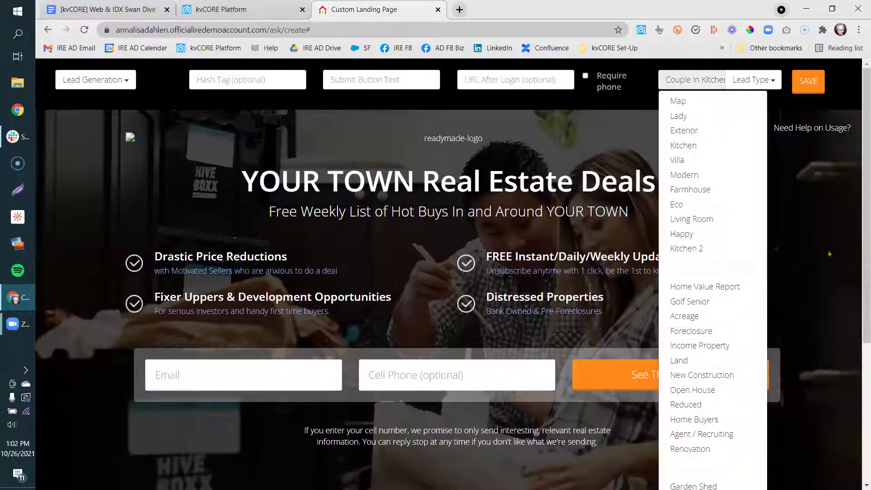
{"action": "left_click", "coordinate": [858, 278]}
{"action": "scroll", "coordinate": [858, 276], "scroll_direction": "down", "scroll_amount": 2}
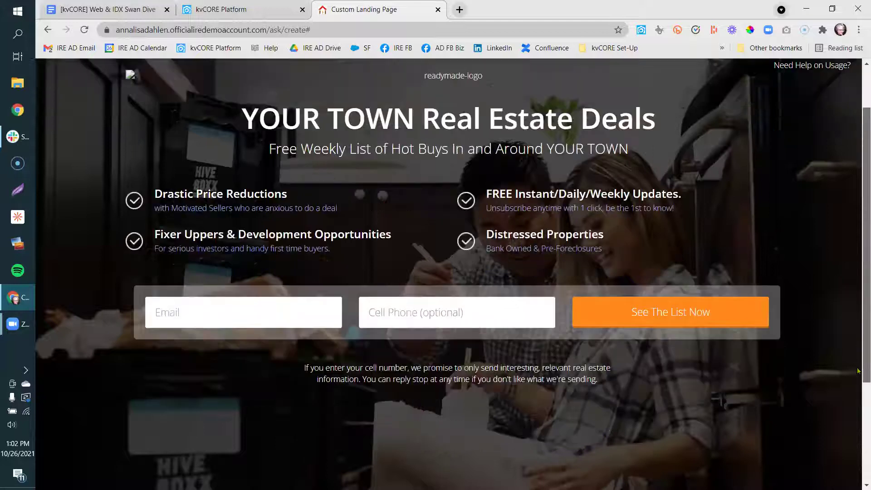
{"action": "scroll", "coordinate": [858, 274], "scroll_direction": "up", "scroll_amount": 2}
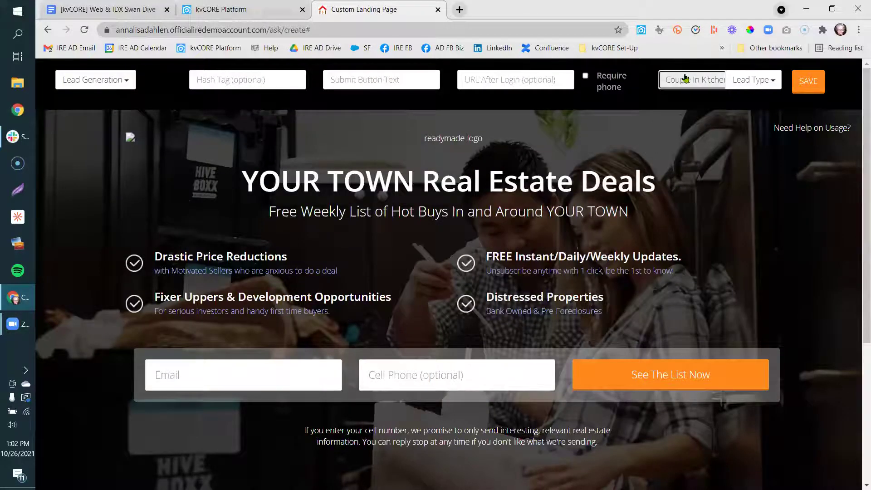
{"action": "left_click", "coordinate": [696, 81]}
{"action": "scroll", "coordinate": [726, 318], "scroll_direction": "down", "scroll_amount": 5}
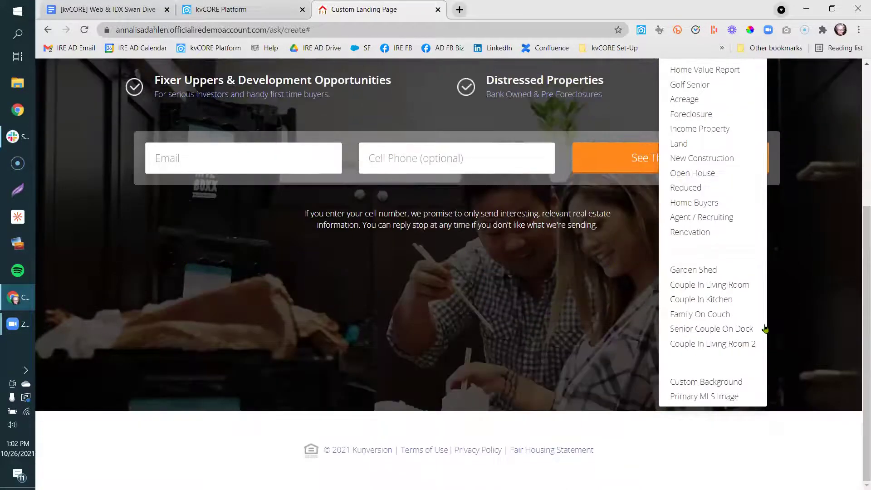
{"action": "left_click", "coordinate": [717, 314]}
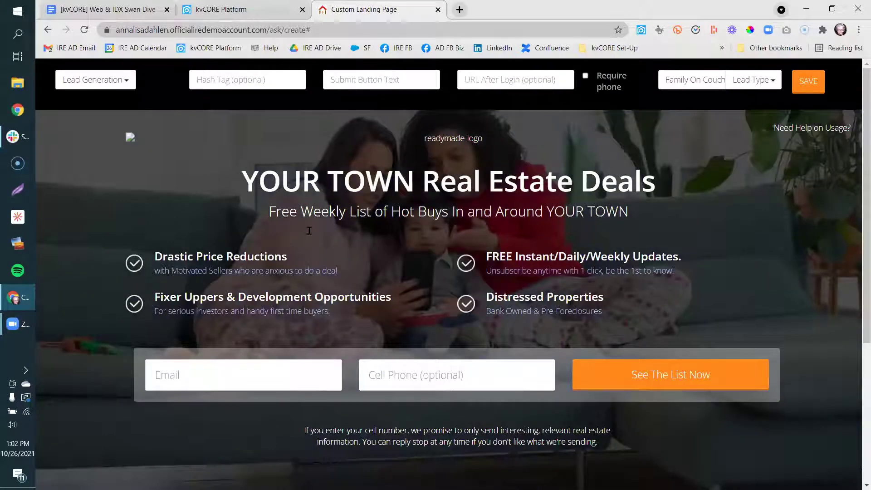
{"action": "left_click", "coordinate": [699, 88]}
{"action": "scroll", "coordinate": [857, 248], "scroll_direction": "down", "scroll_amount": 6}
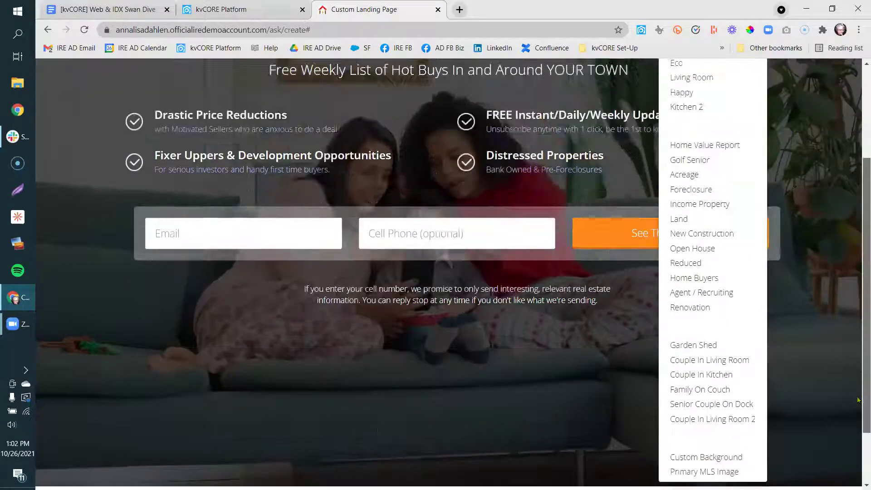
{"action": "left_click", "coordinate": [772, 331]}
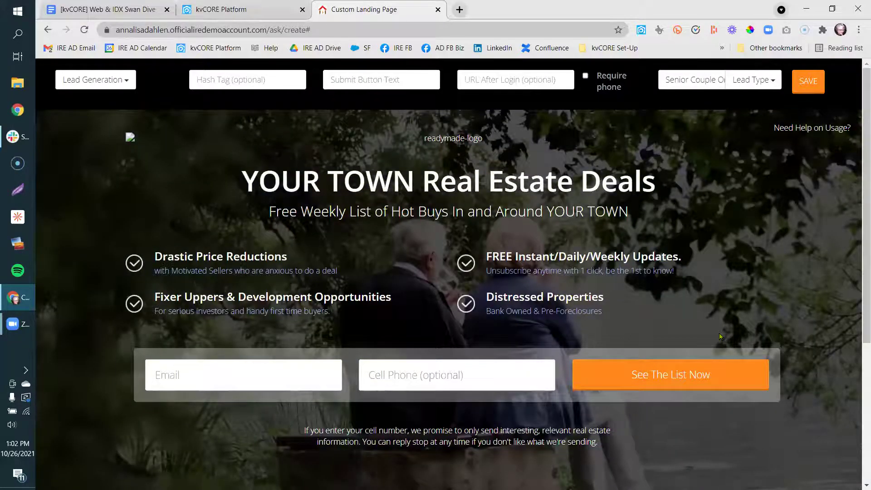
Try Couple In Living Room 2, then settle on the Lady background photo.
{"action": "left_click", "coordinate": [675, 81]}
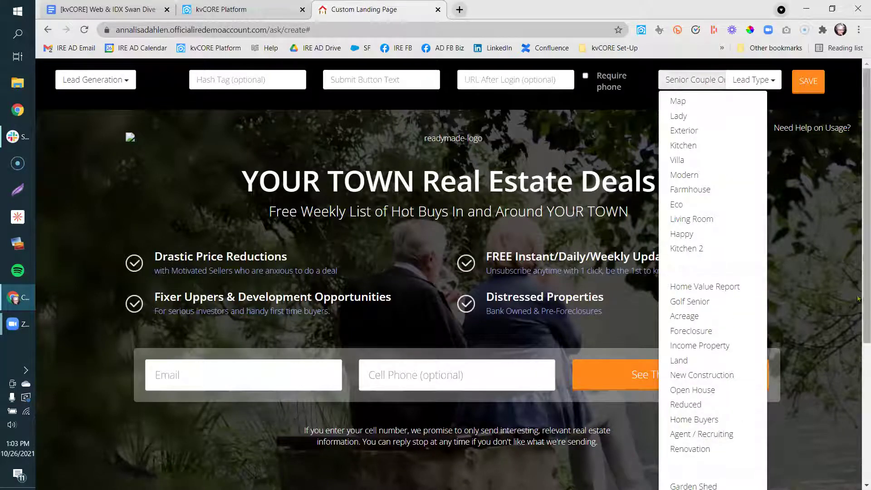
{"action": "scroll", "coordinate": [726, 400], "scroll_direction": "down", "scroll_amount": 5}
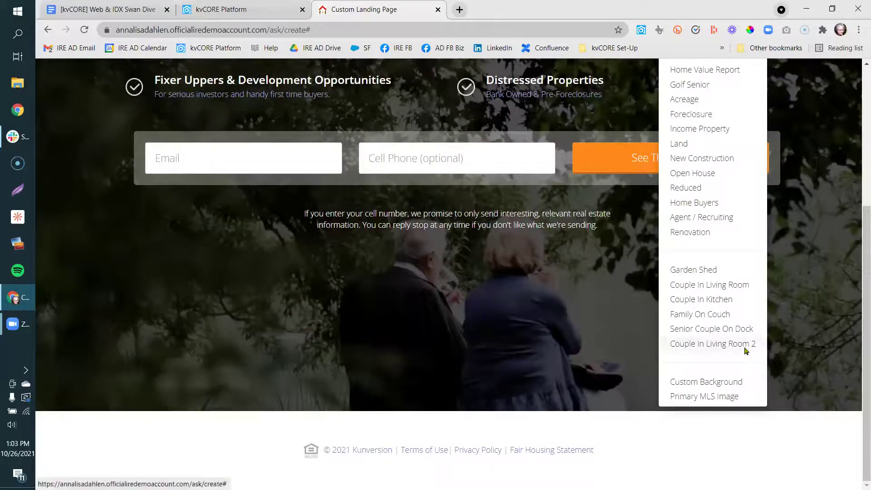
{"action": "left_click", "coordinate": [746, 349]}
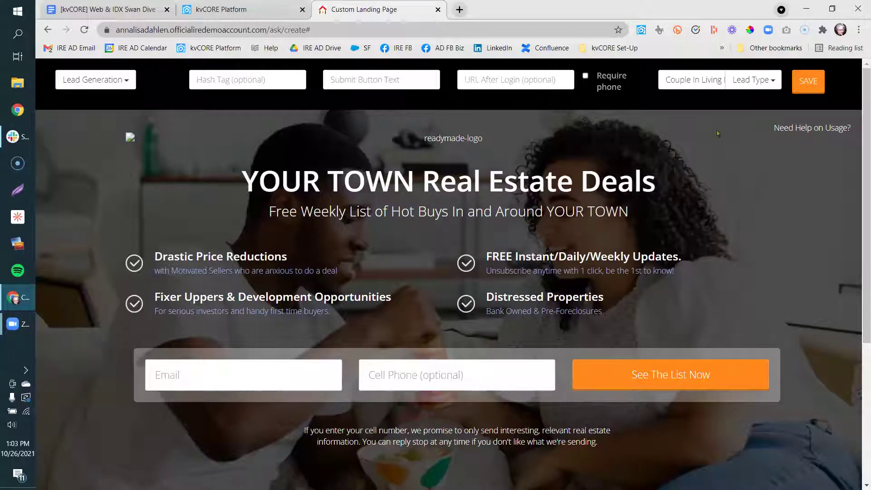
{"action": "left_click", "coordinate": [707, 84]}
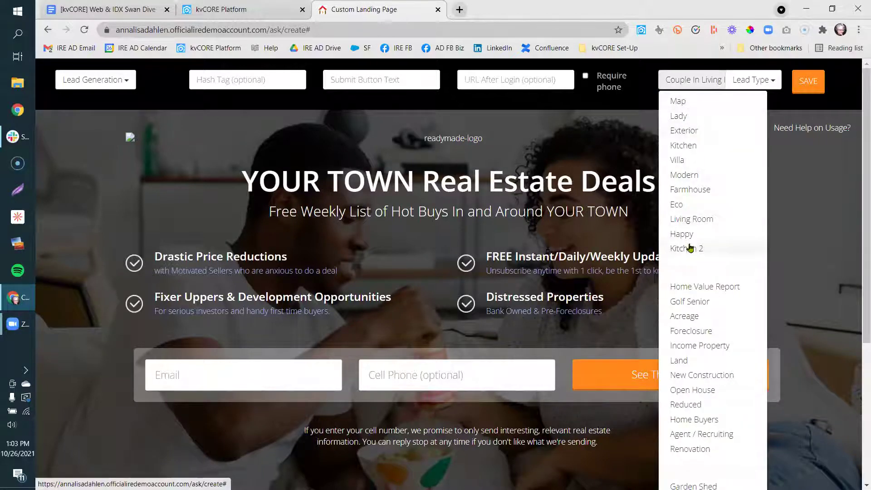
{"action": "left_click", "coordinate": [699, 115]}
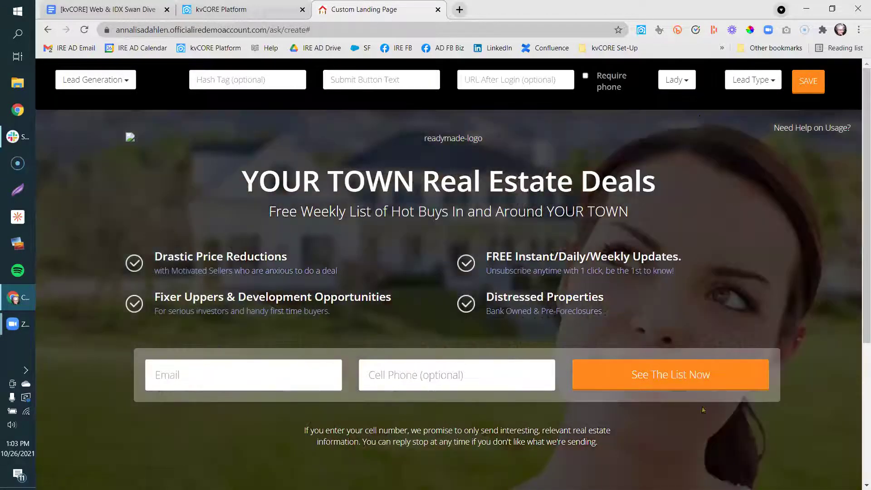
{"action": "left_click", "coordinate": [678, 81]}
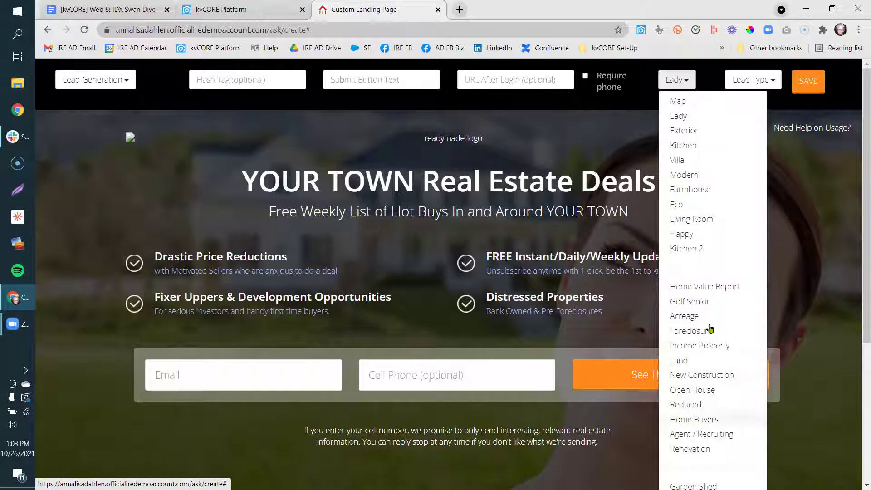
{"action": "scroll", "coordinate": [858, 335], "scroll_direction": "down", "scroll_amount": 5}
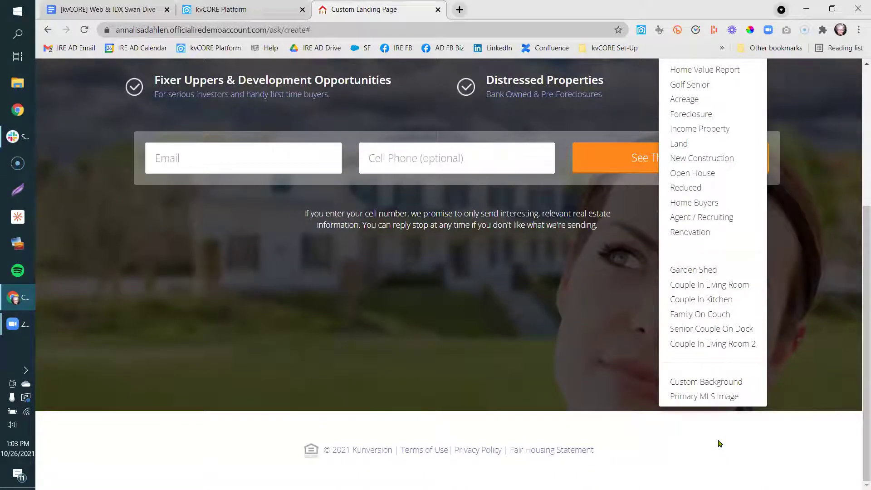
Pick Custom Background, cancel the image URL prompt, and close the Custom Landing Page tab.
{"action": "left_click", "coordinate": [701, 382]}
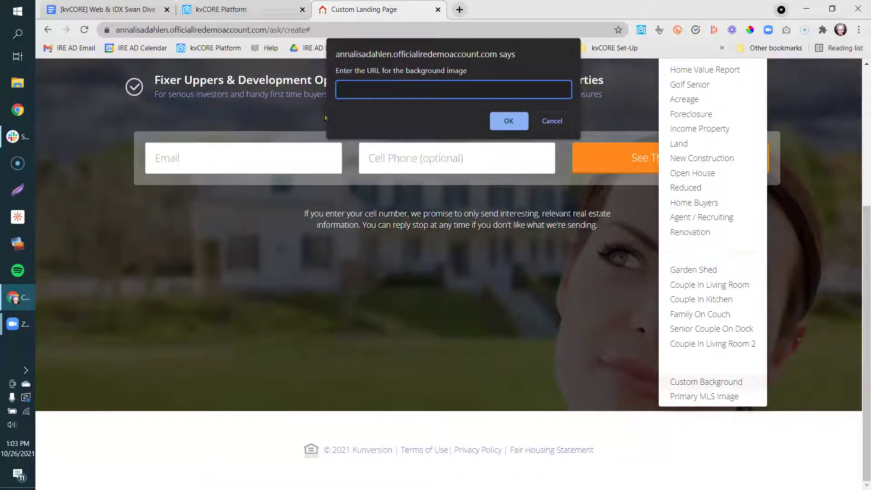
{"action": "left_click", "coordinate": [552, 121]}
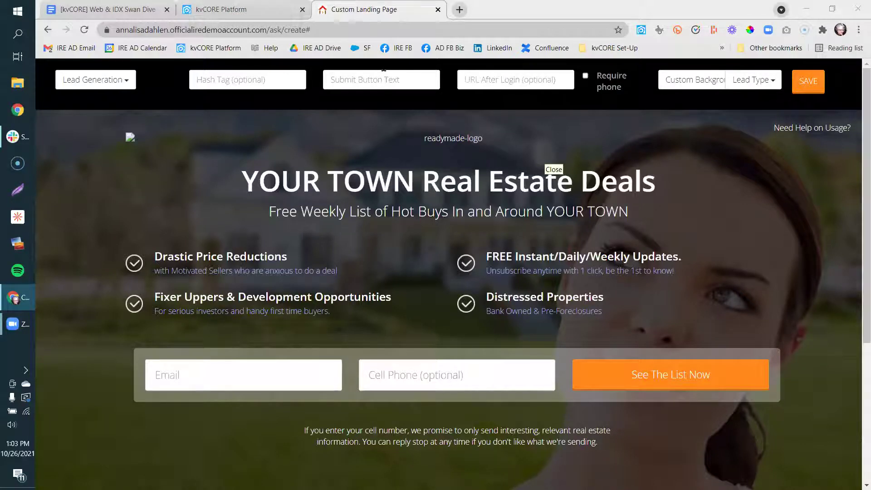
{"action": "left_click", "coordinate": [438, 10]}
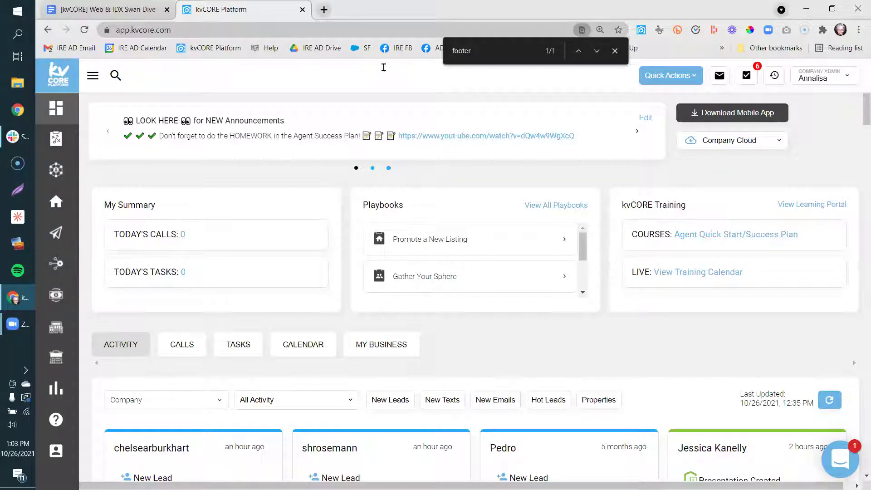
Dismiss the 'footer' page search and bring up the ShareX menu.
{"action": "left_click", "coordinate": [615, 51]}
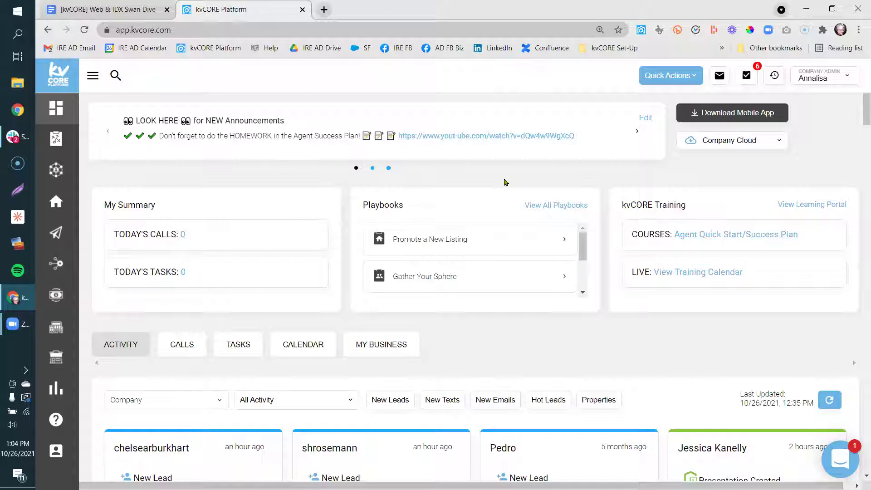
{"action": "left_click", "coordinate": [18, 248]}
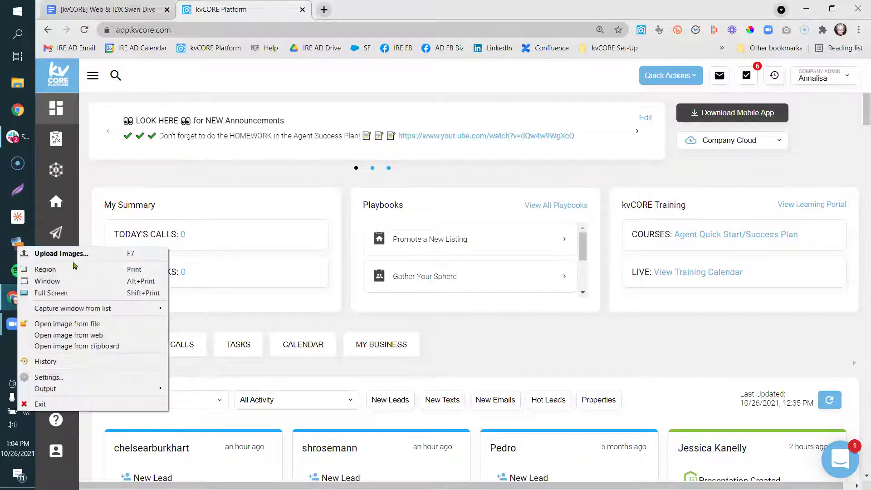
Follow the Google Docs run-down's Post Images Easy image link uploader link into a new tab.
{"action": "left_click", "coordinate": [122, 7]}
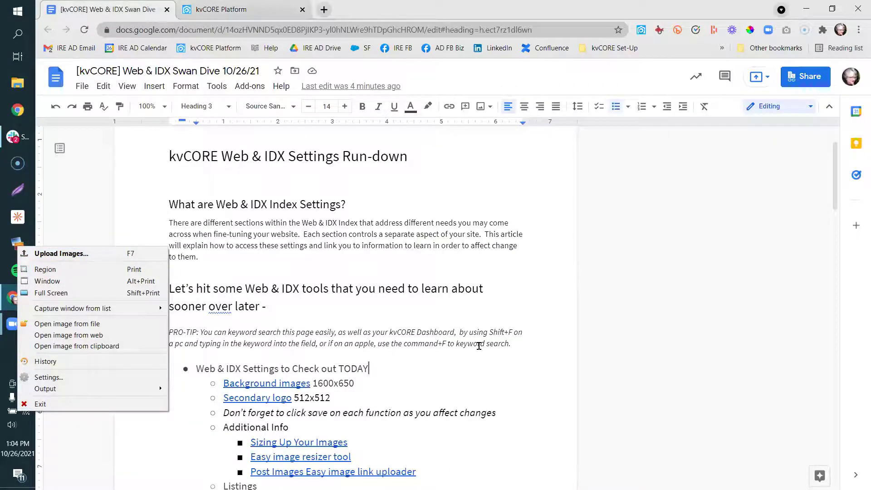
{"action": "scroll", "coordinate": [479, 345], "scroll_direction": "down", "scroll_amount": 2}
{"action": "scroll", "coordinate": [479, 346], "scroll_direction": "down", "scroll_amount": 2}
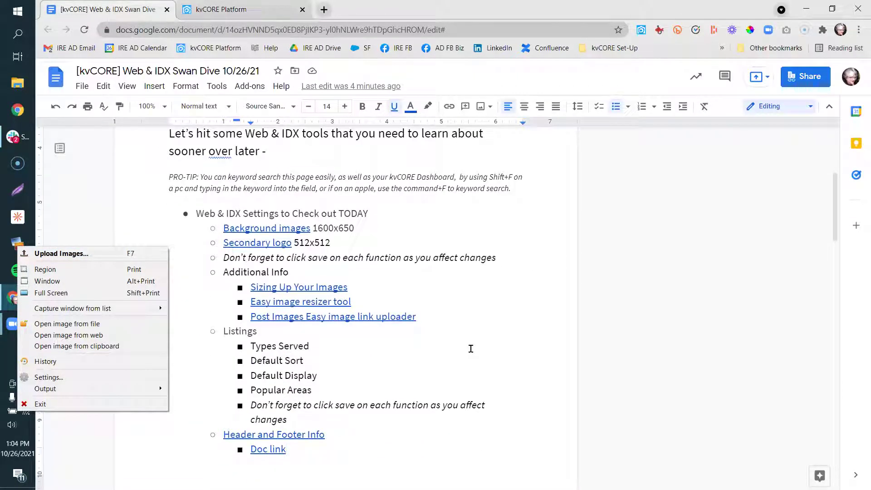
{"action": "left_click", "coordinate": [374, 317]}
{"action": "left_click", "coordinate": [340, 335]}
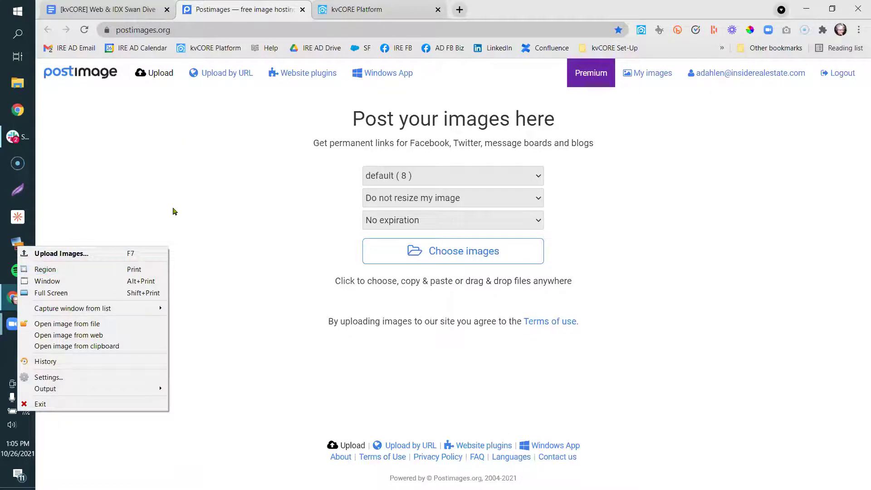
Upload the crm.png screenshot to Postimages through the capture tool's upload option.
{"action": "right_click", "coordinate": [8, 245]}
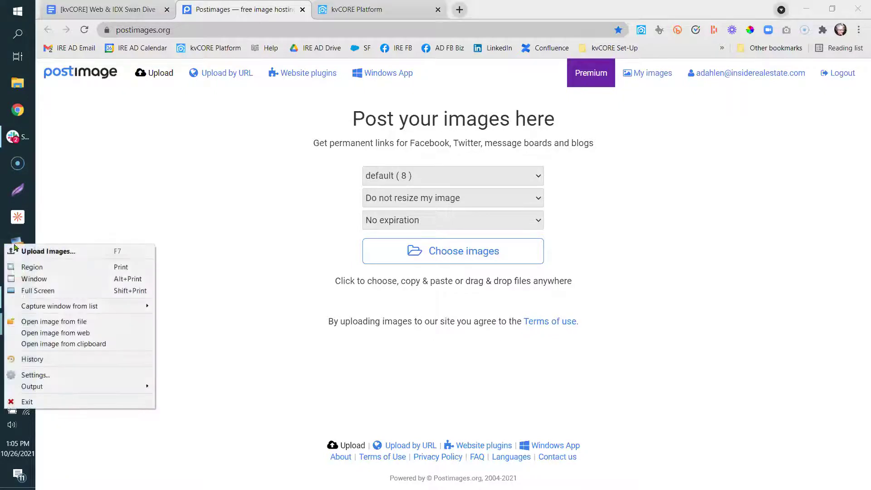
{"action": "left_click", "coordinate": [30, 252]}
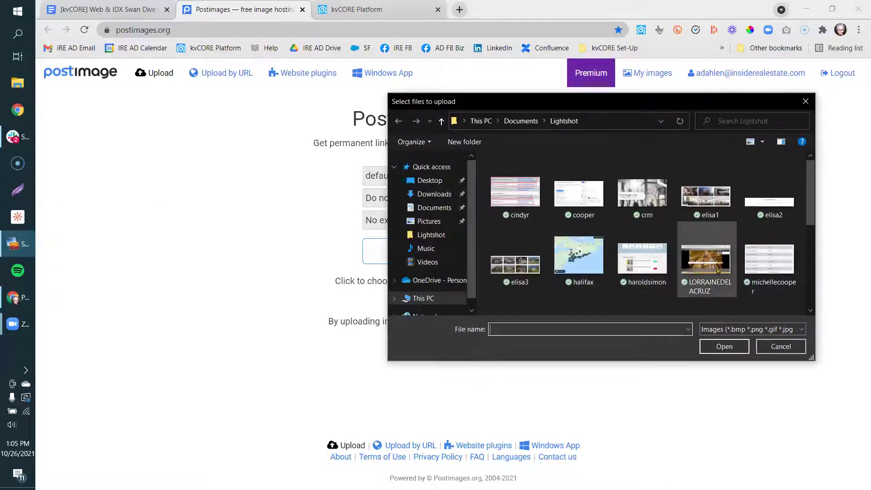
{"action": "left_click", "coordinate": [653, 196]}
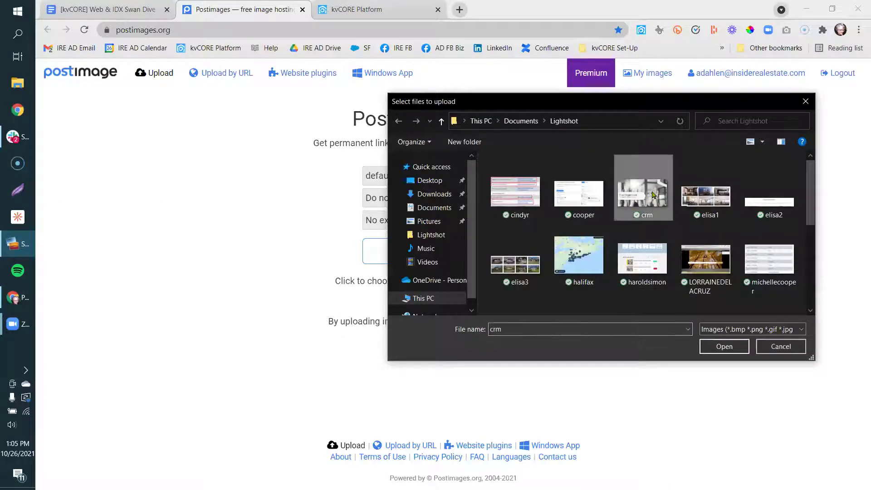
{"action": "left_click", "coordinate": [724, 346]}
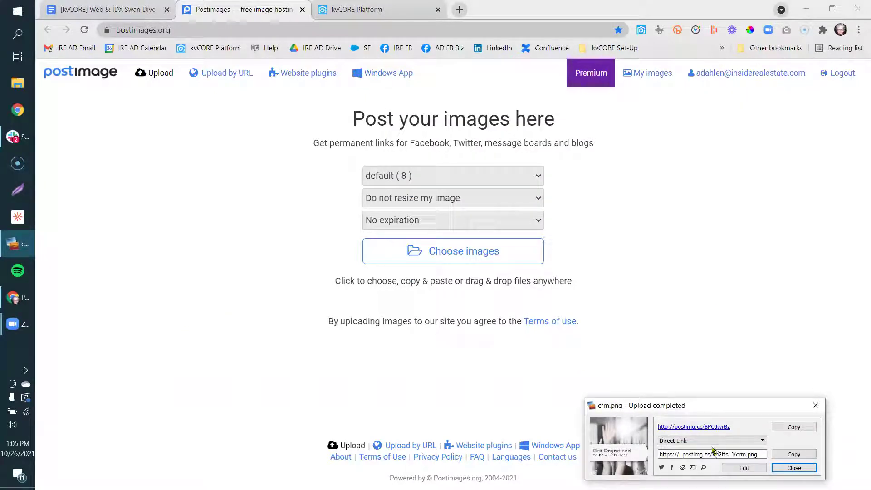
Copy the uploaded crm image's direct link.
{"action": "left_click", "coordinate": [790, 456]}
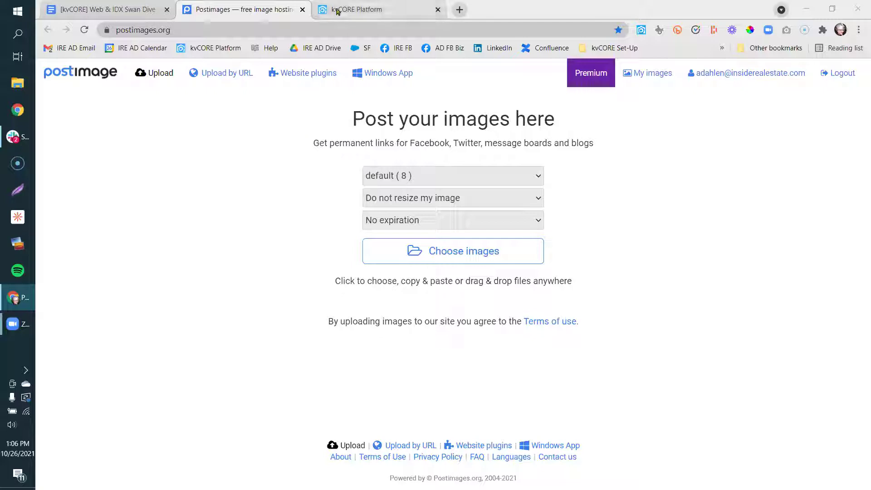
Return to the Web & IDX Swan Dive doc and close the Postimages tab.
{"action": "left_click", "coordinate": [104, 10]}
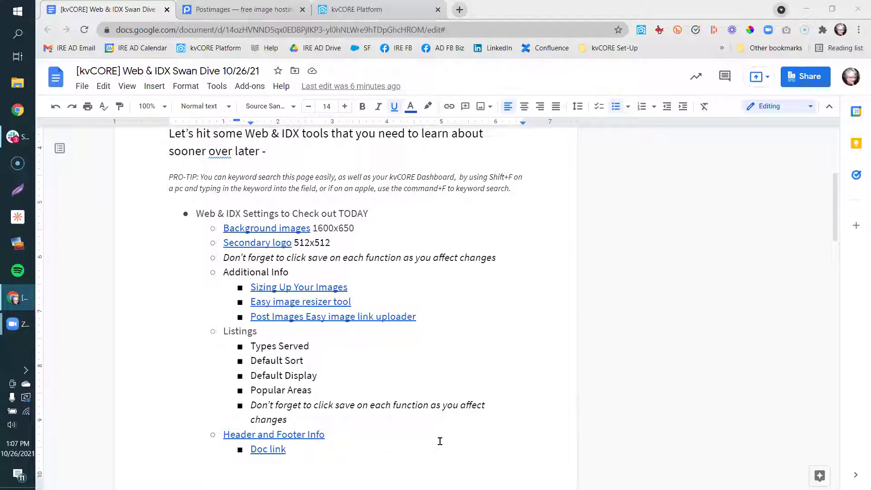
{"action": "left_click", "coordinate": [303, 10]}
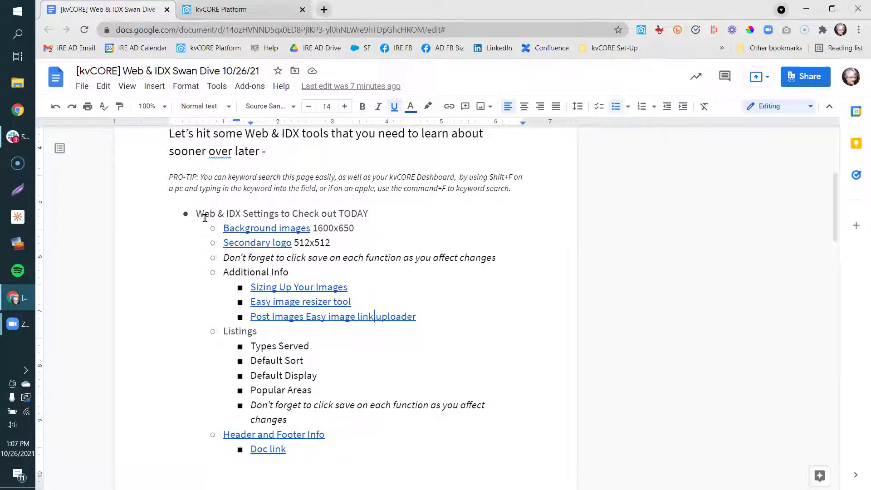
Go to the kvCORE dashboard and open Web & IDX > Website Manager from the expanded sidebar.
{"action": "left_click", "coordinate": [250, 7]}
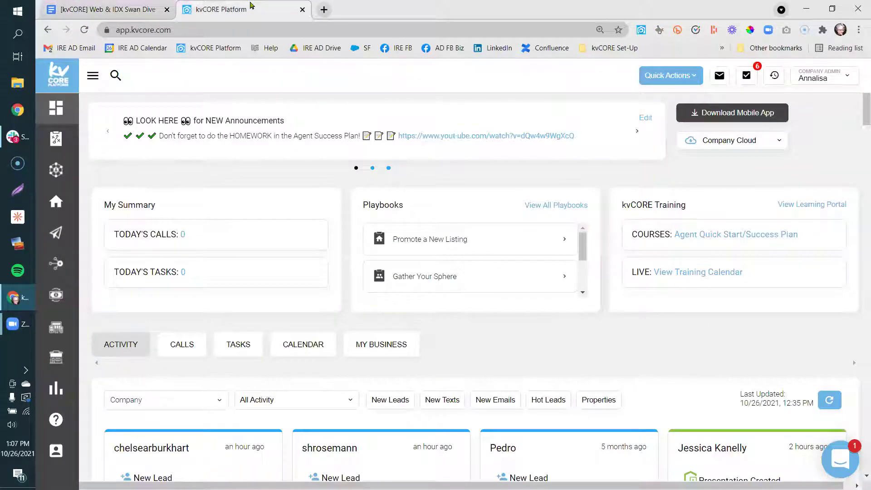
{"action": "mouse_move", "coordinate": [55, 248]}
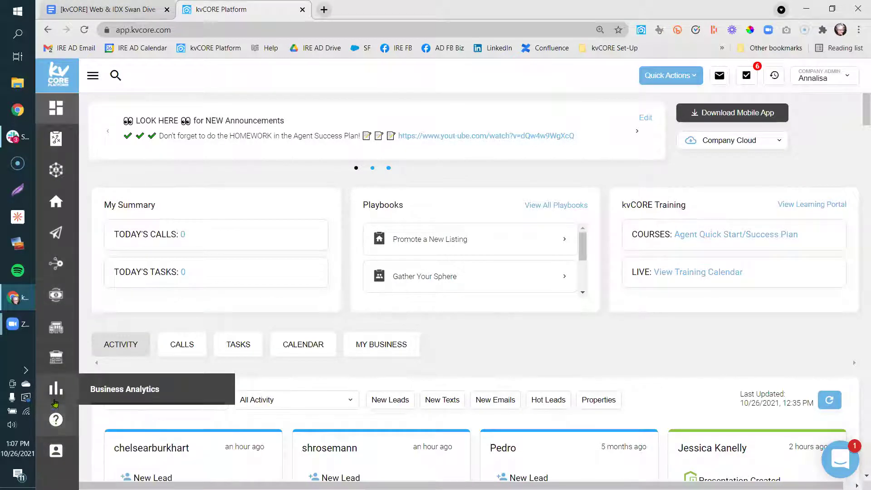
{"action": "mouse_move", "coordinate": [56, 334]}
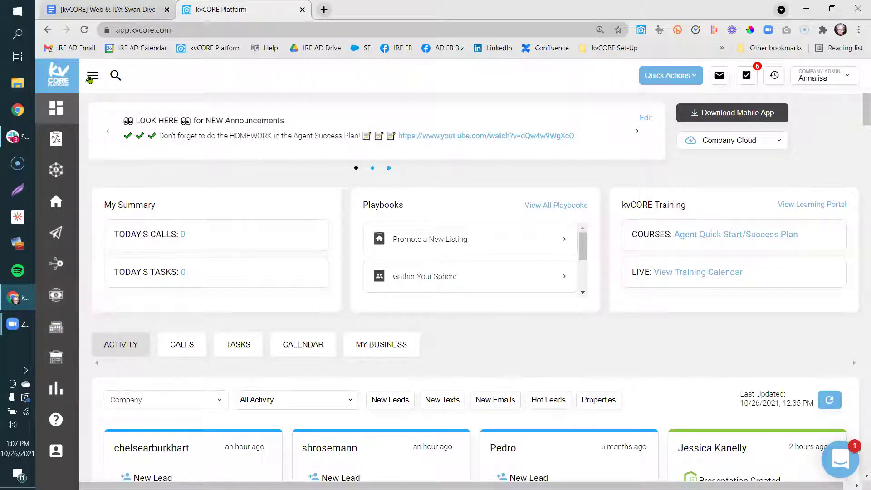
{"action": "left_click", "coordinate": [93, 76]}
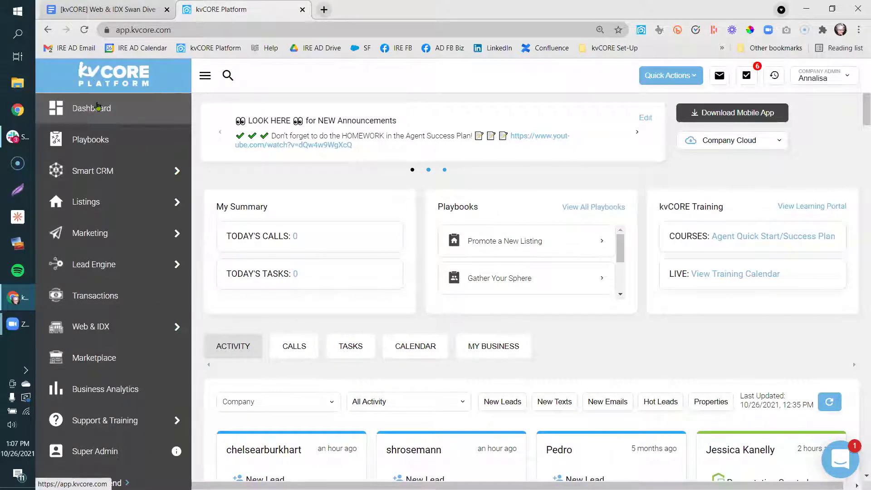
{"action": "mouse_move", "coordinate": [108, 176]}
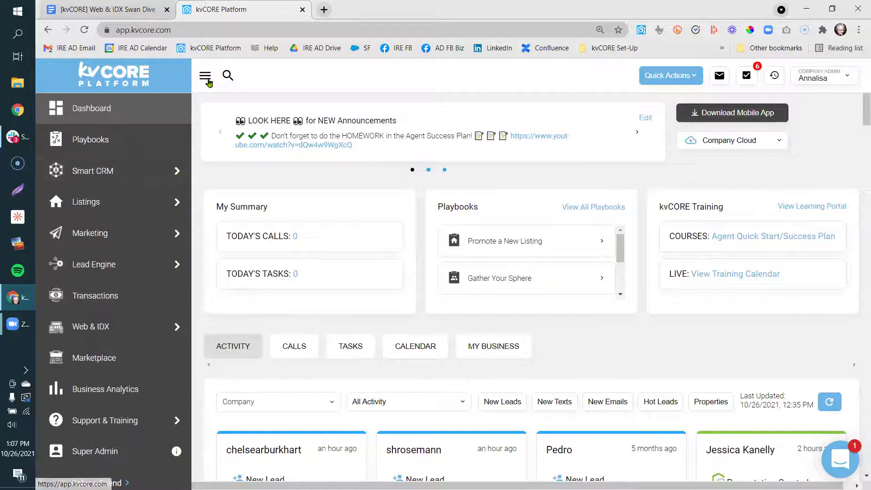
{"action": "mouse_move", "coordinate": [94, 326]}
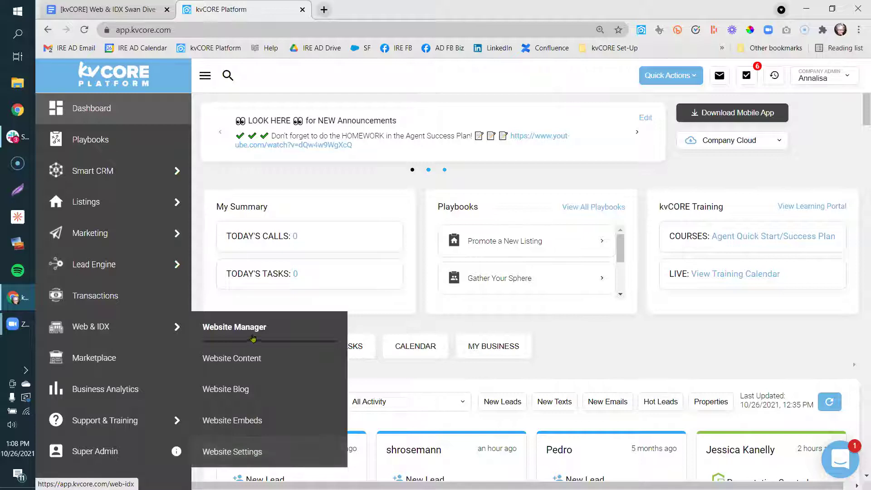
{"action": "left_click", "coordinate": [243, 325]}
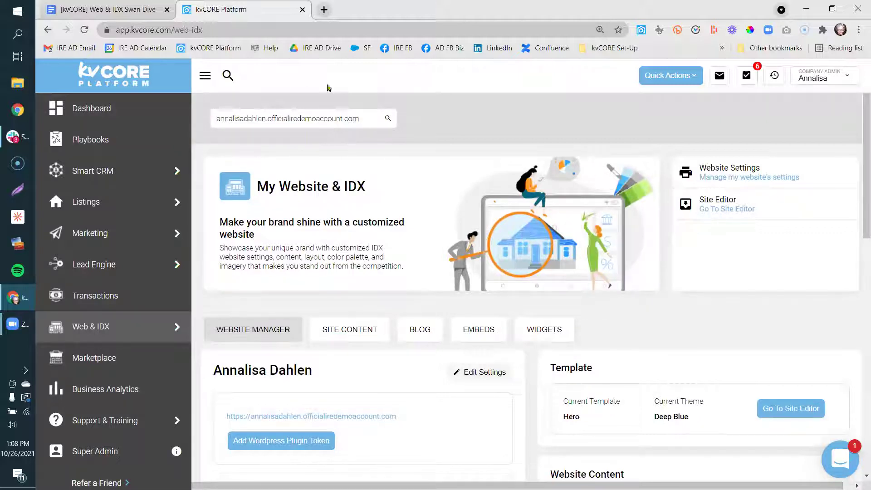
Keep the current site in the website selector and open Web & IDX > Website Settings.
{"action": "left_click", "coordinate": [363, 124]}
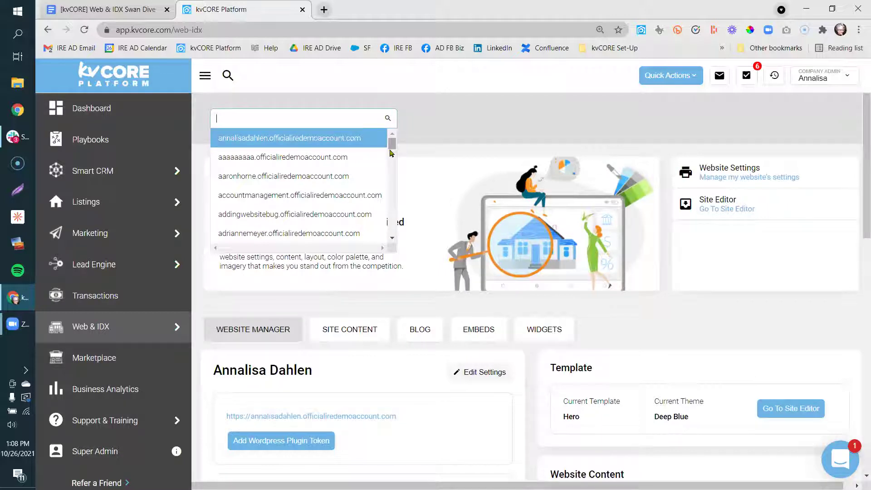
{"action": "scroll", "coordinate": [392, 161], "scroll_direction": "down", "scroll_amount": 1}
{"action": "left_click_drag", "start_coordinate": [391, 158], "coordinate": [401, 118]}
{"action": "left_click", "coordinate": [401, 120]}
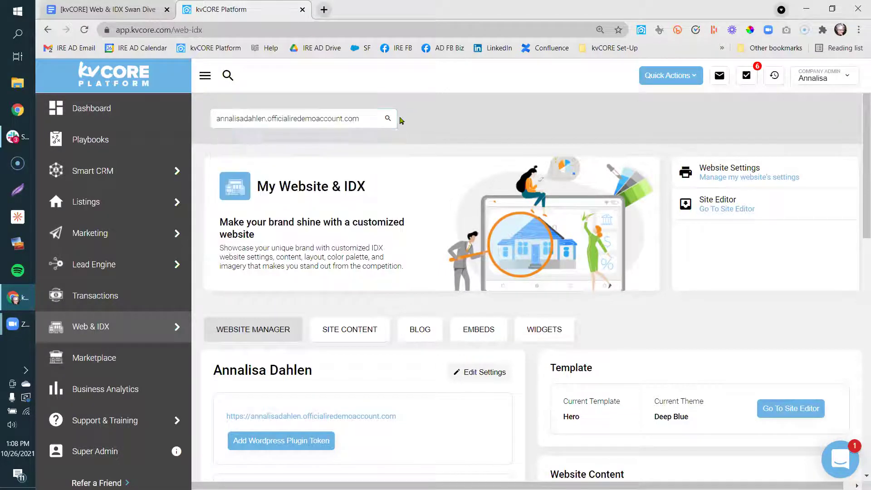
{"action": "mouse_move", "coordinate": [131, 323]}
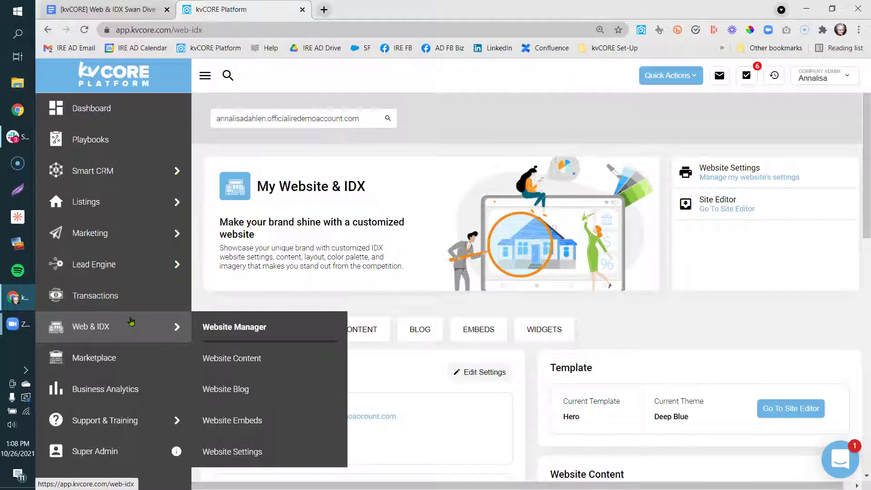
{"action": "left_click", "coordinate": [216, 452]}
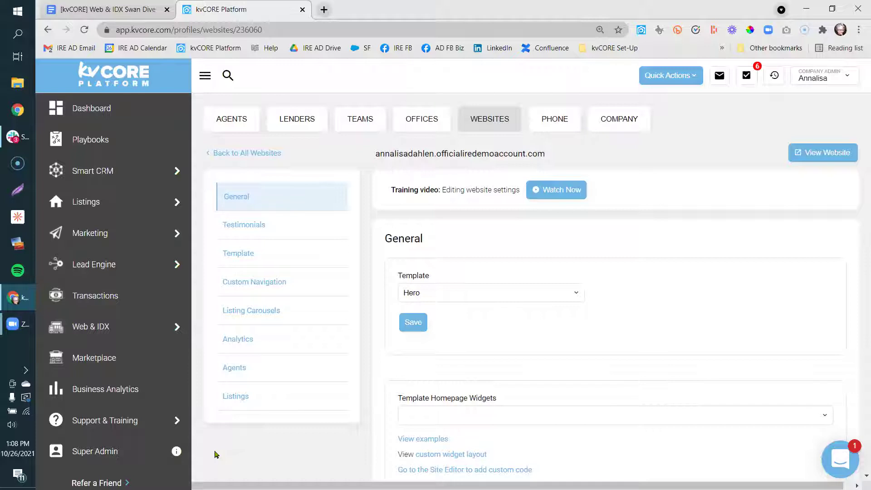
Search the settings page for 'backg', replacing the old 'footer' query.
{"action": "key", "text": "ctrl+f"}
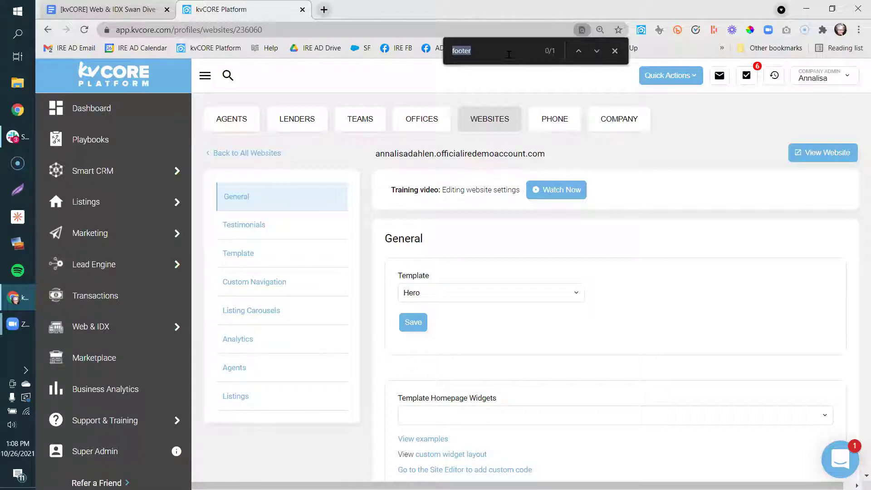
{"action": "left_click", "coordinate": [508, 55]}
{"action": "key", "text": "BackSpace"}
{"action": "key", "text": "BackSpace"}
{"action": "key", "text": "BackSpace"}
{"action": "key", "text": "BackSpace"}
{"action": "key", "text": "BackSpace"}
{"action": "key", "text": "BackSpace"}
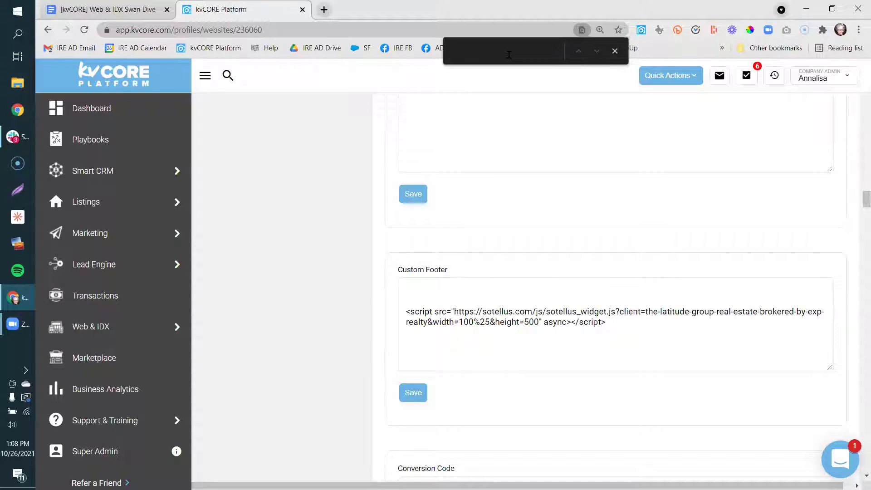
{"action": "type", "text": "backg"}
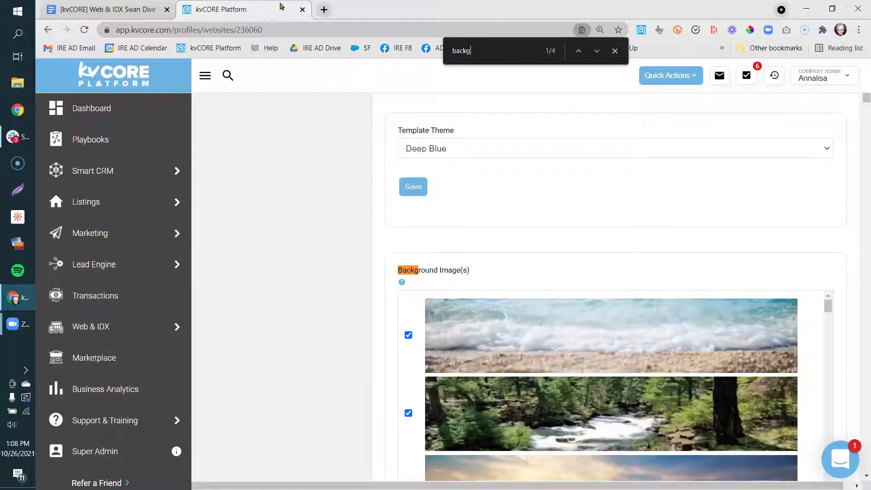
Step through the 'backg' matches and the Background Image(s) list, ending at Background Video YouTube ID.
{"action": "left_click", "coordinate": [596, 51]}
{"action": "left_click", "coordinate": [596, 52]}
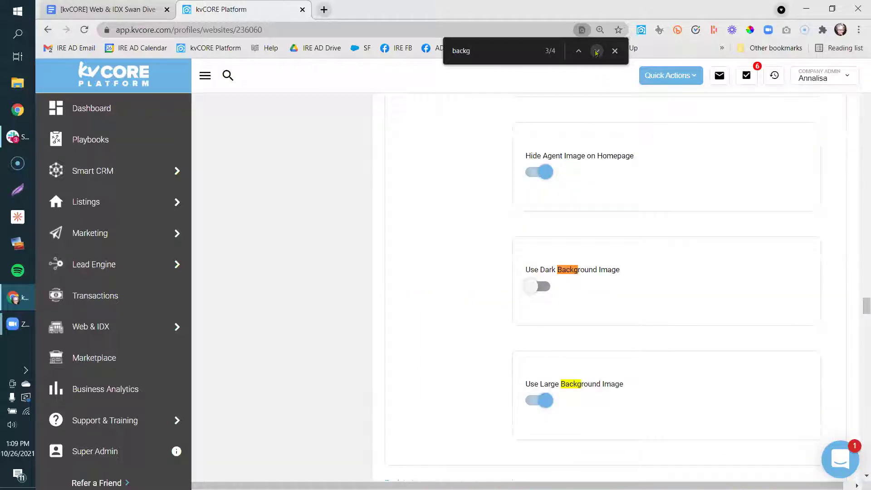
{"action": "left_click", "coordinate": [596, 52]}
{"action": "left_click", "coordinate": [596, 51]}
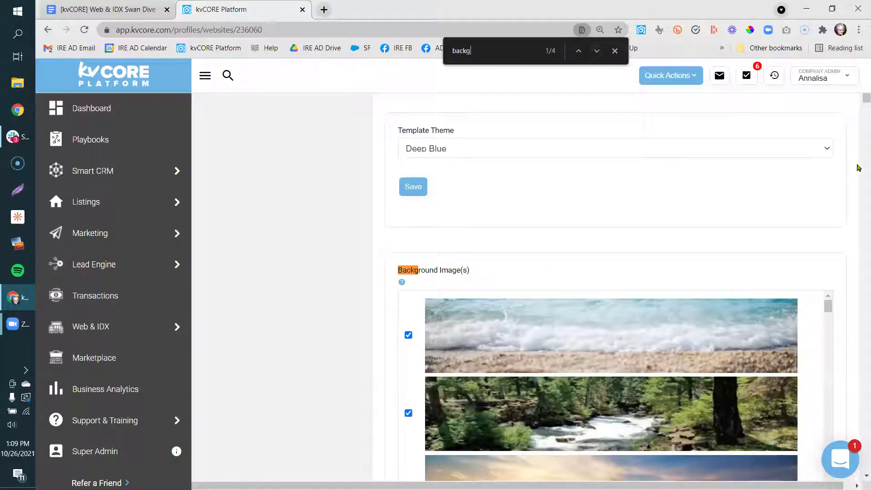
{"action": "scroll", "coordinate": [375, 231], "scroll_direction": "down", "scroll_amount": 3}
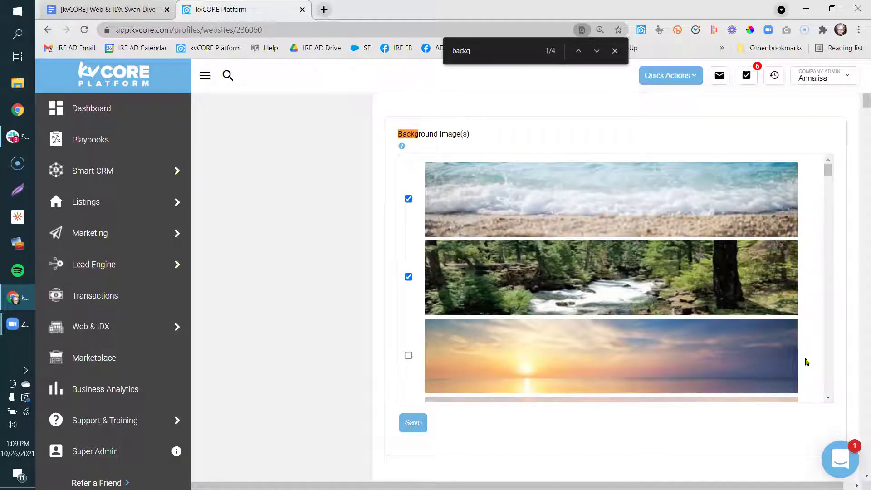
{"action": "left_click_drag", "start_coordinate": [828, 170], "coordinate": [824, 231]}
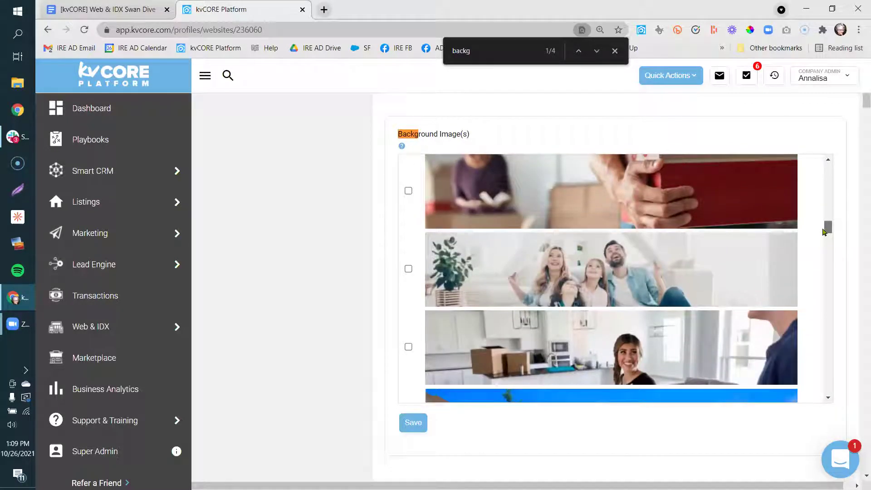
{"action": "left_click", "coordinate": [597, 51]}
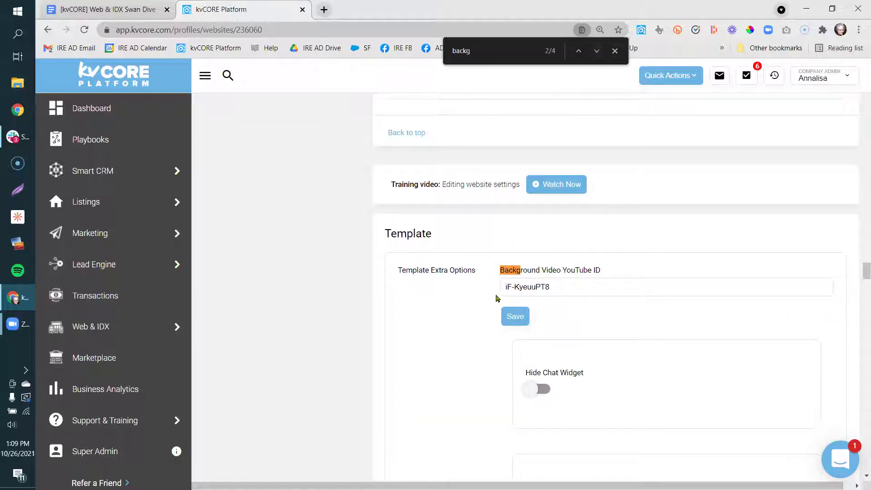
Select the Background Video YouTube ID value and glance at the account options.
{"action": "left_click_drag", "start_coordinate": [573, 287], "coordinate": [484, 294]}
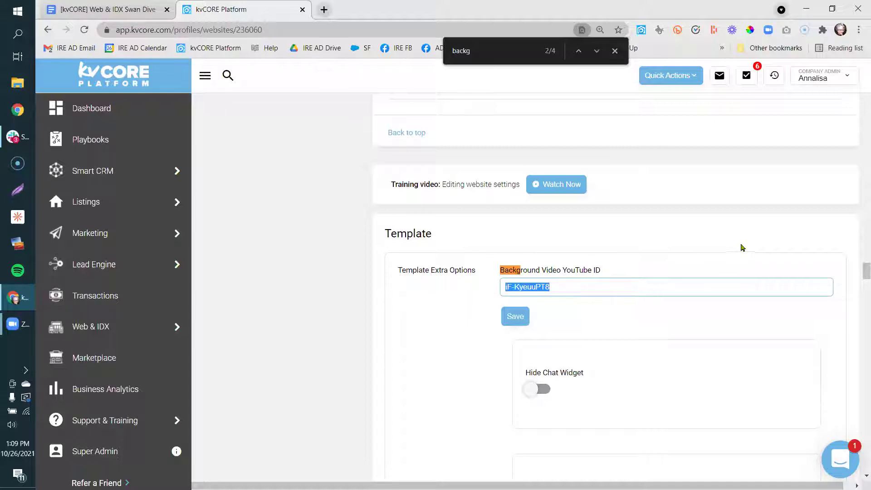
{"action": "left_click", "coordinate": [825, 82]}
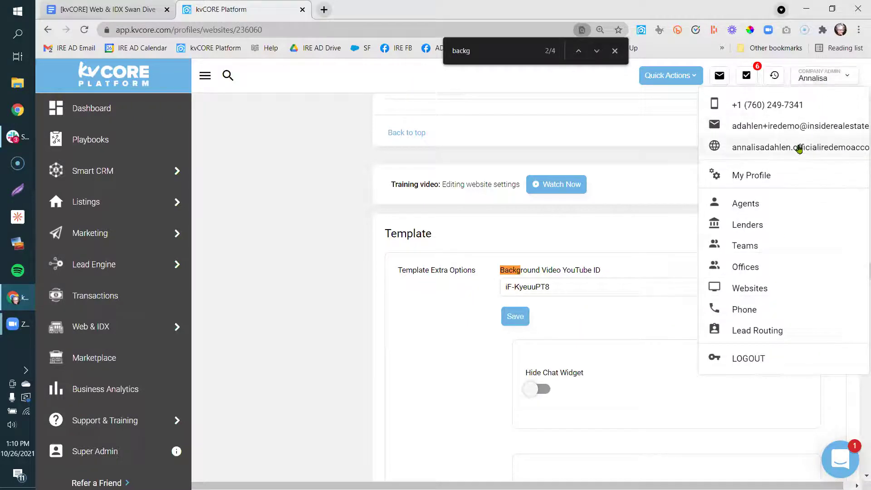
{"action": "left_click", "coordinate": [662, 221]}
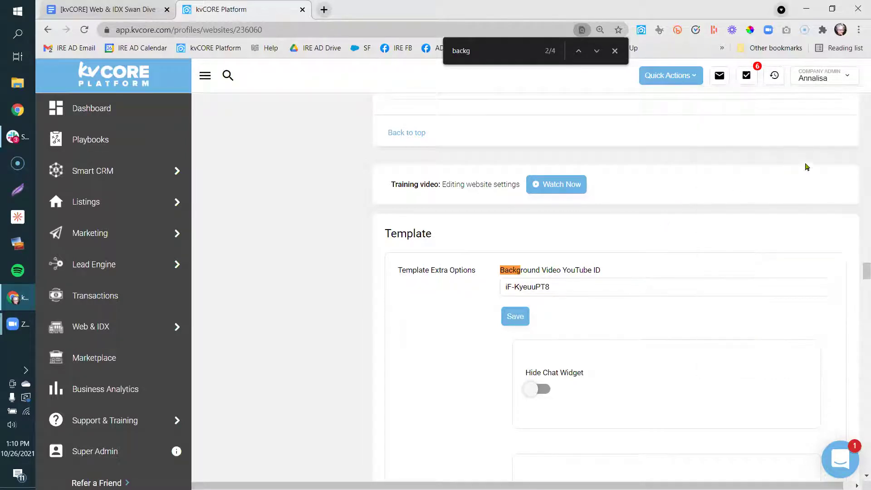
Tick, then untick, the Adirondack-chairs and sunset background images, then return to the Swan Dive notes.
{"action": "left_click_drag", "start_coordinate": [865, 261], "coordinate": [859, 138]}
{"action": "scroll", "coordinate": [855, 192], "scroll_direction": "up", "scroll_amount": 15}
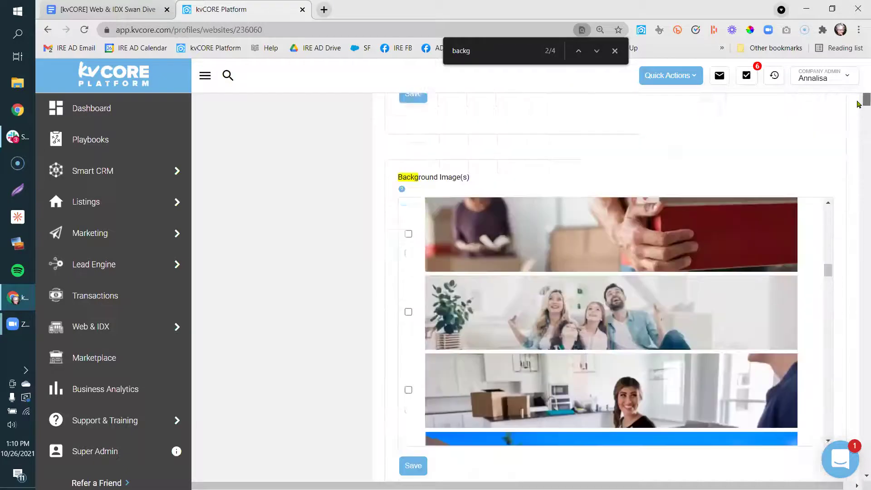
{"action": "left_click_drag", "start_coordinate": [828, 293], "coordinate": [832, 234]}
{"action": "scroll", "coordinate": [735, 270], "scroll_direction": "down", "scroll_amount": 2}
{"action": "left_click", "coordinate": [409, 360]}
{"action": "left_click", "coordinate": [409, 439]}
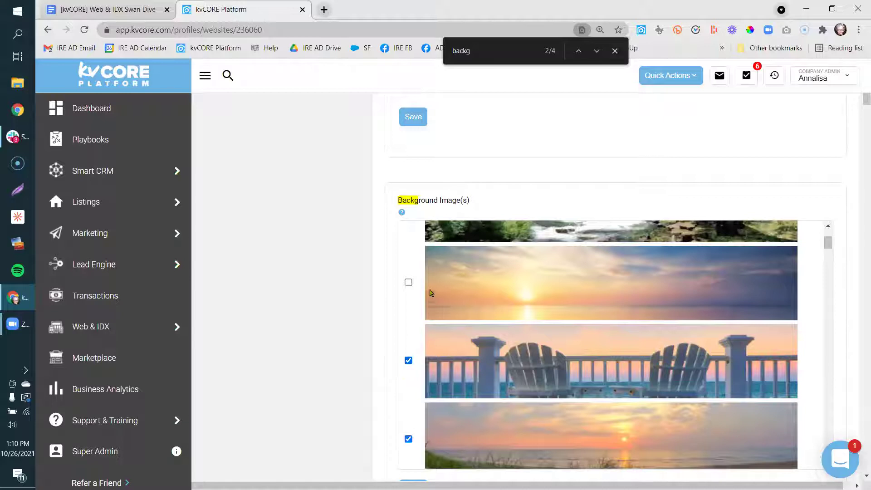
{"action": "left_click", "coordinate": [408, 360]}
{"action": "left_click", "coordinate": [409, 438]}
{"action": "scroll", "coordinate": [350, 440], "scroll_direction": "down", "scroll_amount": 9}
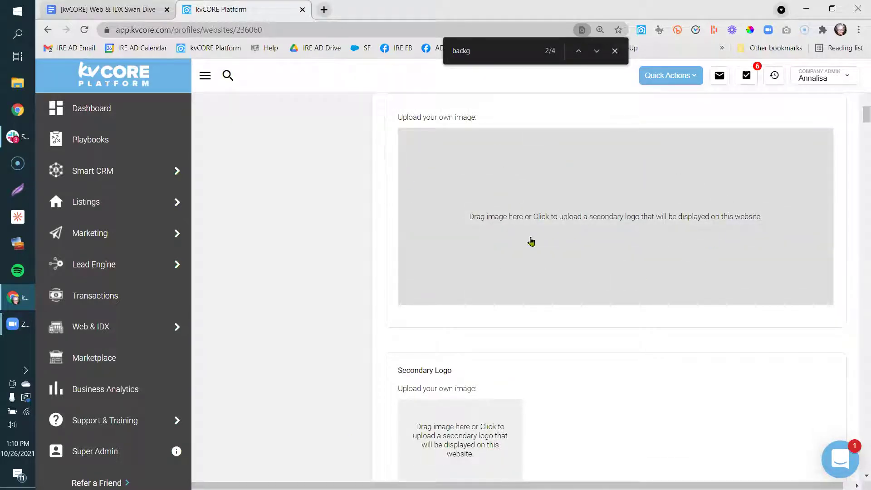
{"action": "left_click", "coordinate": [109, 9]}
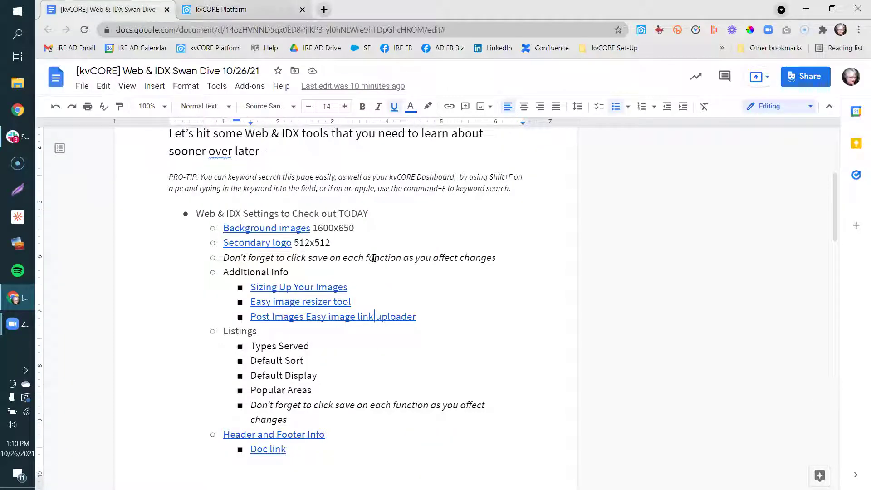
Highlight the 'Background images 1600x650' note, then go back to the kvCORE website settings.
{"action": "left_click_drag", "start_coordinate": [360, 231], "coordinate": [221, 230]}
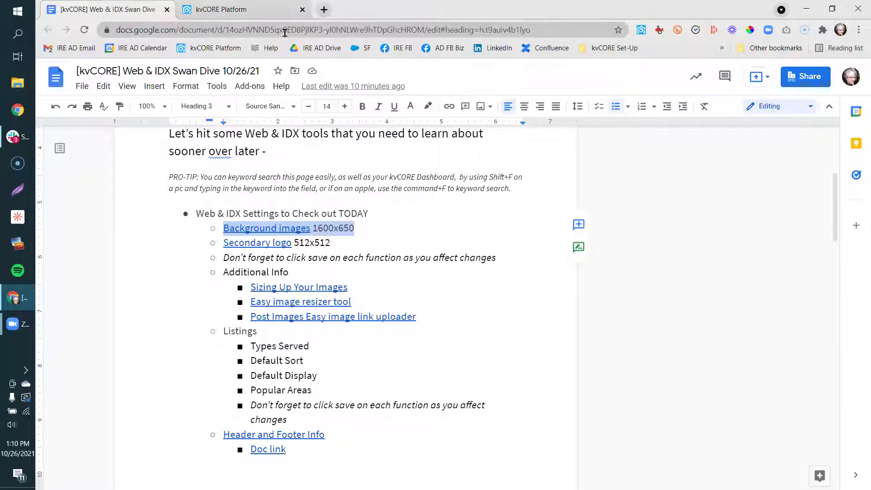
{"action": "left_click", "coordinate": [268, 10]}
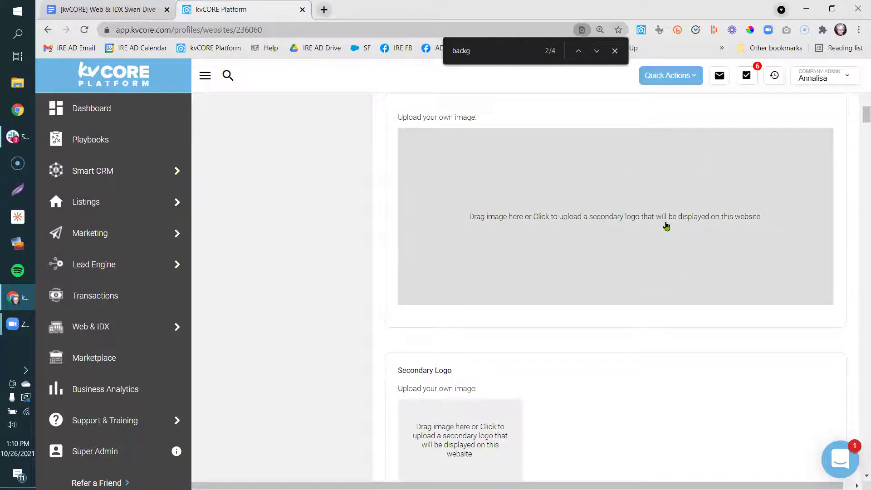
{"action": "left_click", "coordinate": [324, 10]}
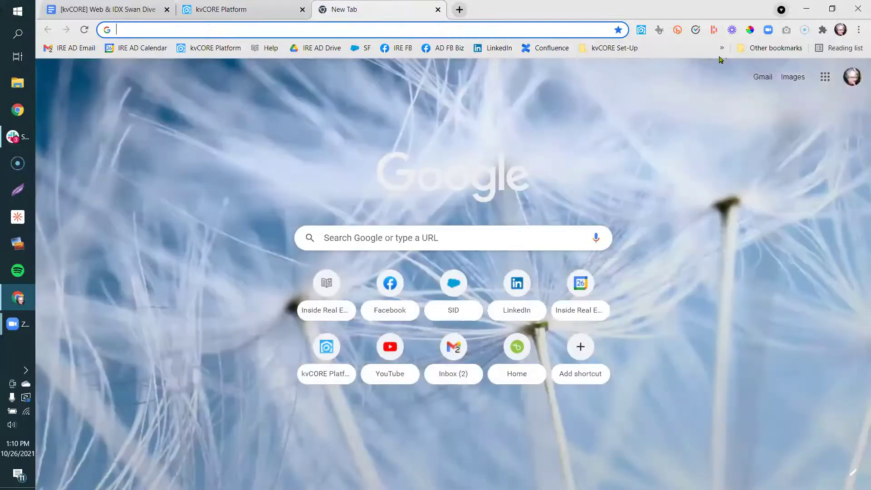
Open the PicResize site from the kvCORE Set-Up bookmarks folder.
{"action": "left_click", "coordinate": [722, 48]}
{"action": "left_click", "coordinate": [722, 48]}
{"action": "left_click", "coordinate": [613, 48]}
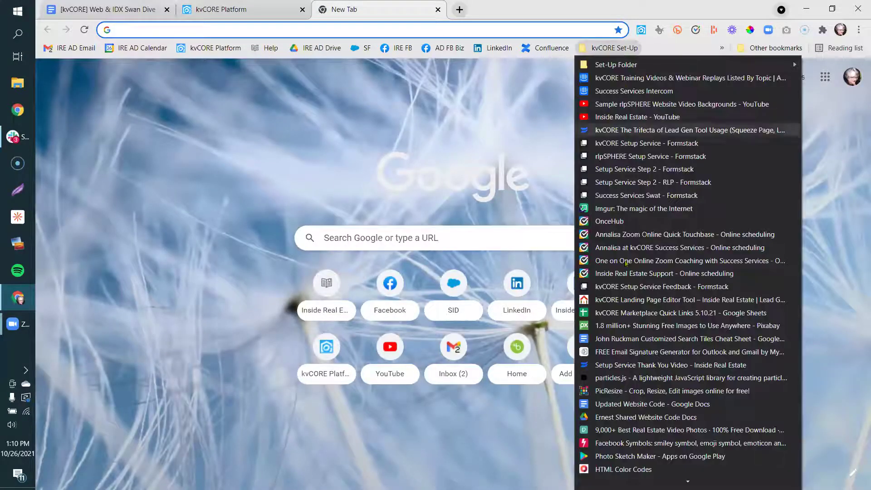
{"action": "left_click", "coordinate": [614, 393]}
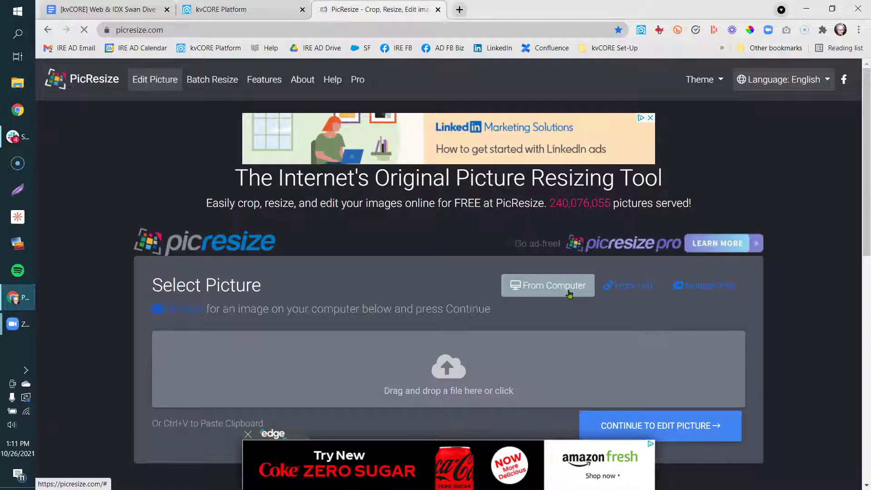
Load the cartoon image from Downloads into PicResize.
{"action": "left_click", "coordinate": [429, 380]}
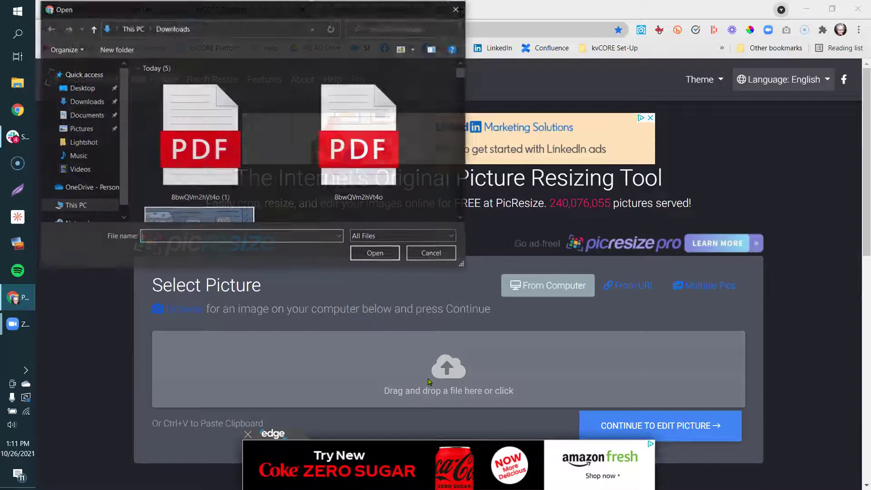
{"action": "left_click", "coordinate": [245, 214]}
{"action": "left_click", "coordinate": [372, 254]}
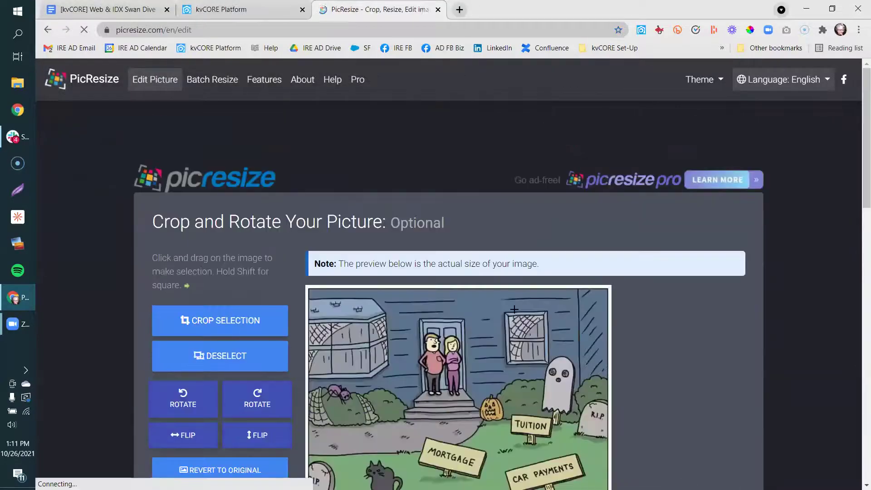
{"action": "left_click_drag", "start_coordinate": [858, 198], "coordinate": [858, 351]}
Set the resize option to 25% smaller, shrinking 540x540 to an estimated 405x405.
{"action": "left_click", "coordinate": [291, 255]}
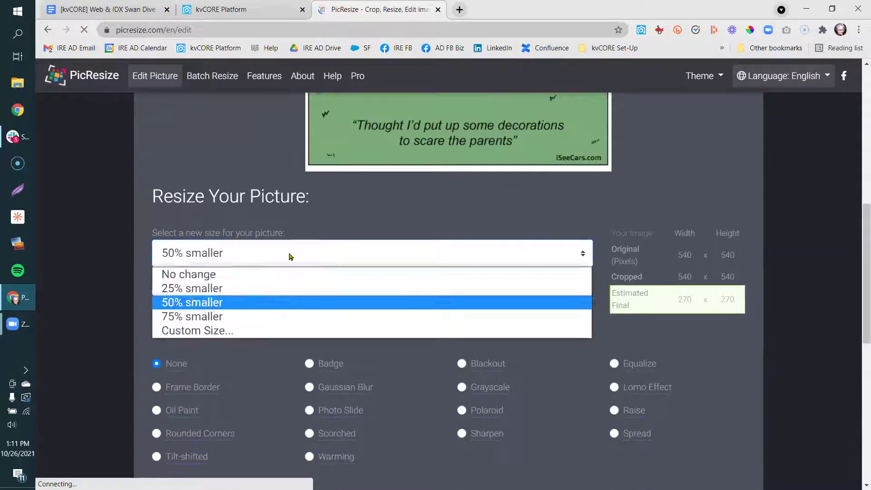
{"action": "left_click", "coordinate": [279, 334]}
{"action": "left_click", "coordinate": [221, 320]}
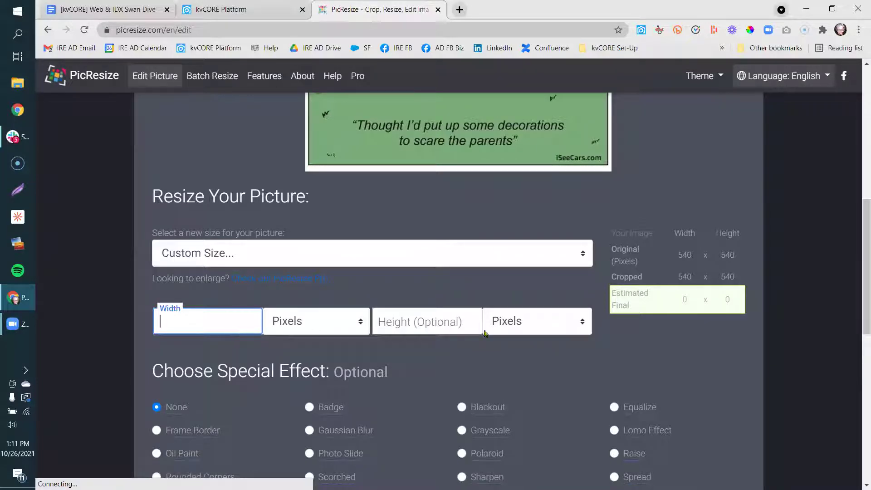
{"action": "left_click_drag", "start_coordinate": [676, 256], "coordinate": [680, 286]}
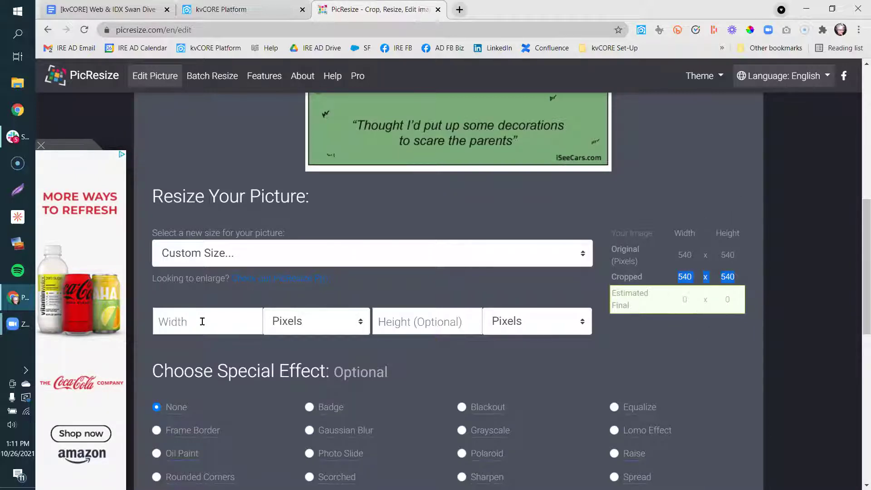
{"action": "left_click", "coordinate": [206, 323]}
{"action": "left_click", "coordinate": [402, 322]}
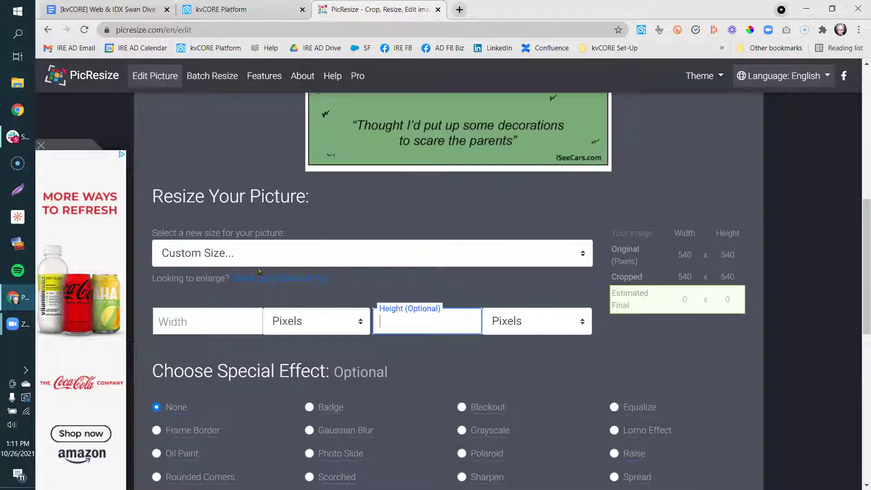
{"action": "left_click", "coordinate": [201, 259]}
{"action": "left_click", "coordinate": [203, 289]}
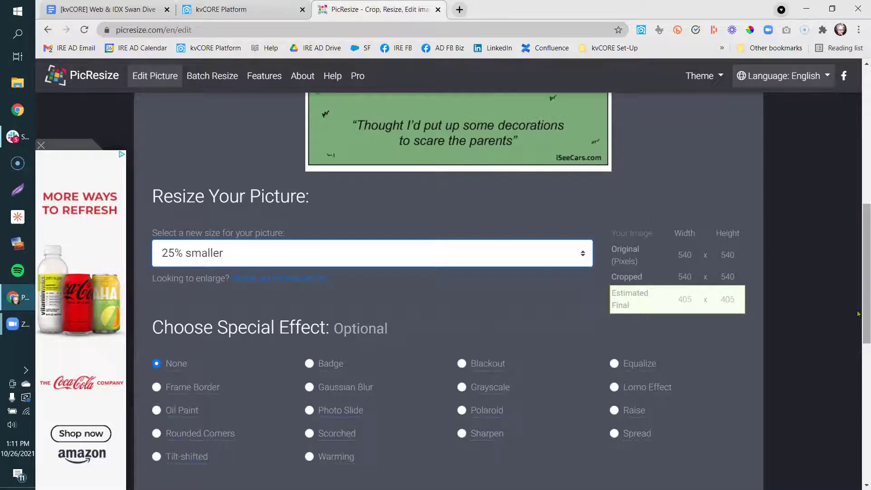
{"action": "scroll", "coordinate": [859, 364], "scroll_direction": "down", "scroll_amount": 3}
{"action": "scroll", "coordinate": [858, 364], "scroll_direction": "down", "scroll_amount": 5}
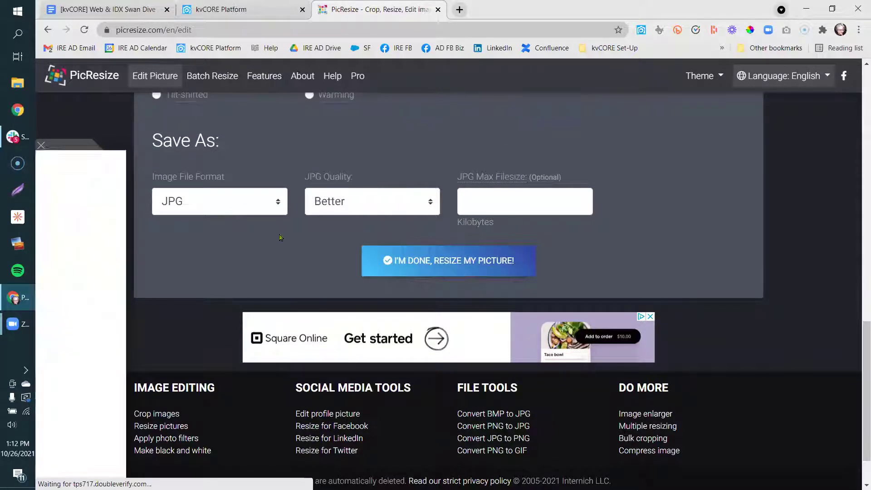
Keep JPG output, save the 405x405 (44 KB) picture, and start a Lightshot image upload.
{"action": "left_click", "coordinate": [236, 203]}
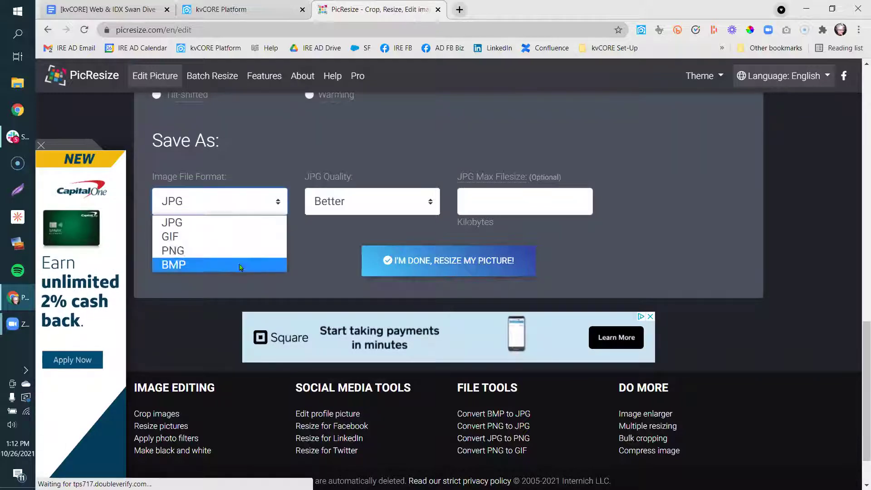
{"action": "left_click", "coordinate": [240, 225]}
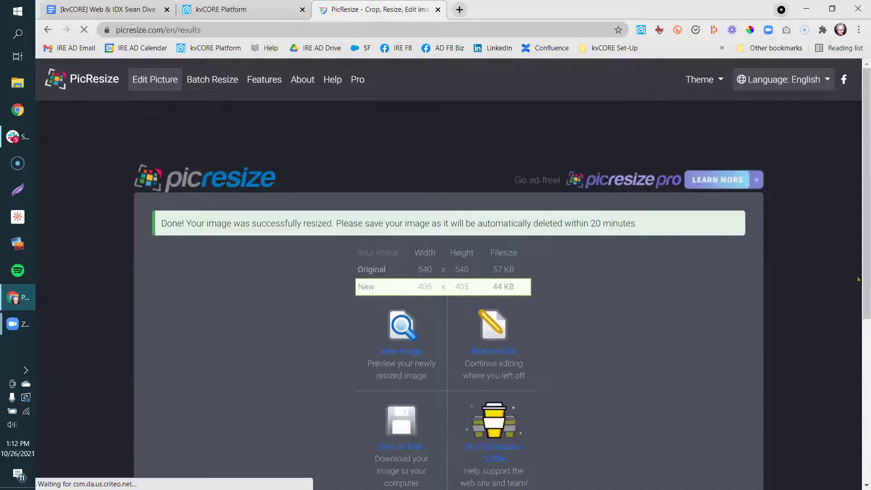
{"action": "scroll", "coordinate": [455, 321], "scroll_direction": "down", "scroll_amount": 2}
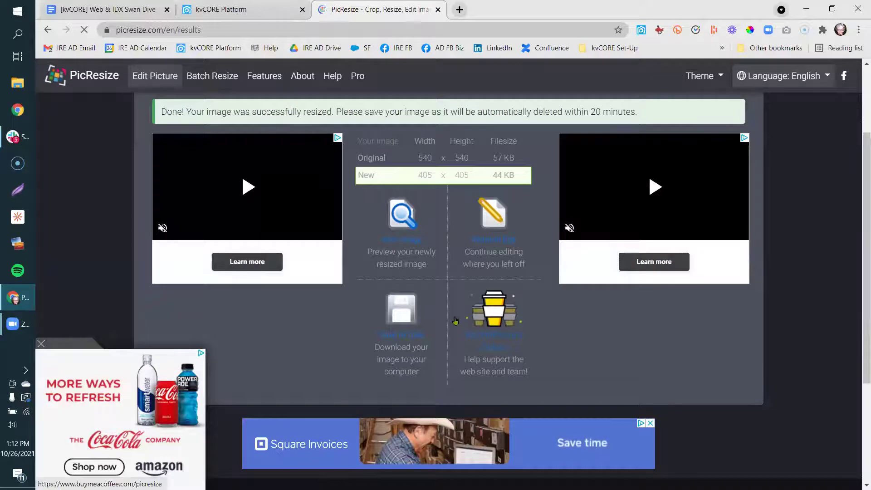
{"action": "left_click", "coordinate": [398, 324]}
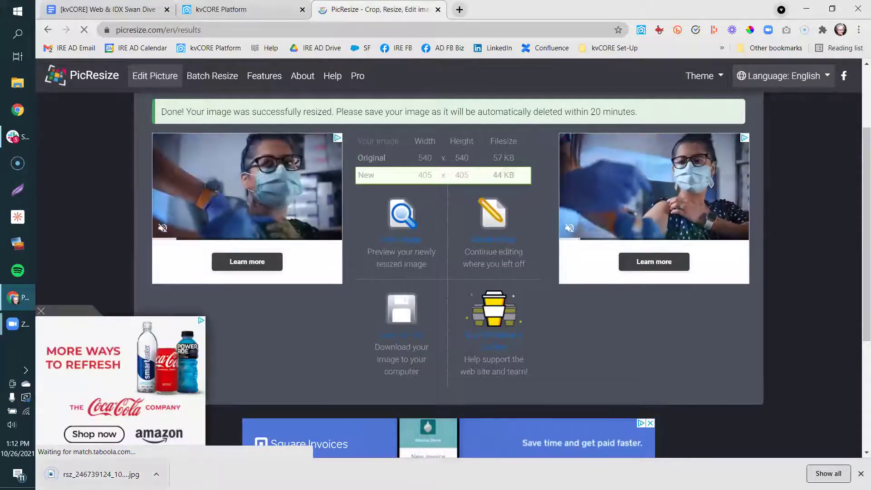
{"action": "right_click", "coordinate": [13, 249]}
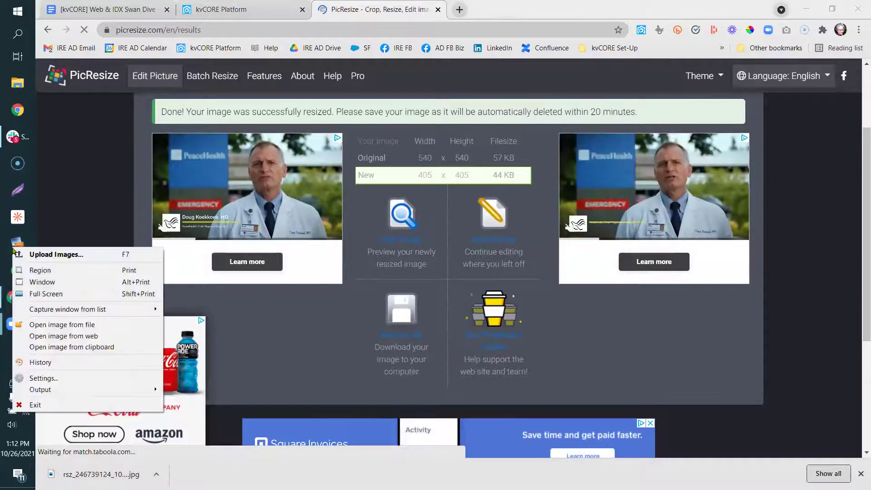
{"action": "left_click", "coordinate": [56, 256]}
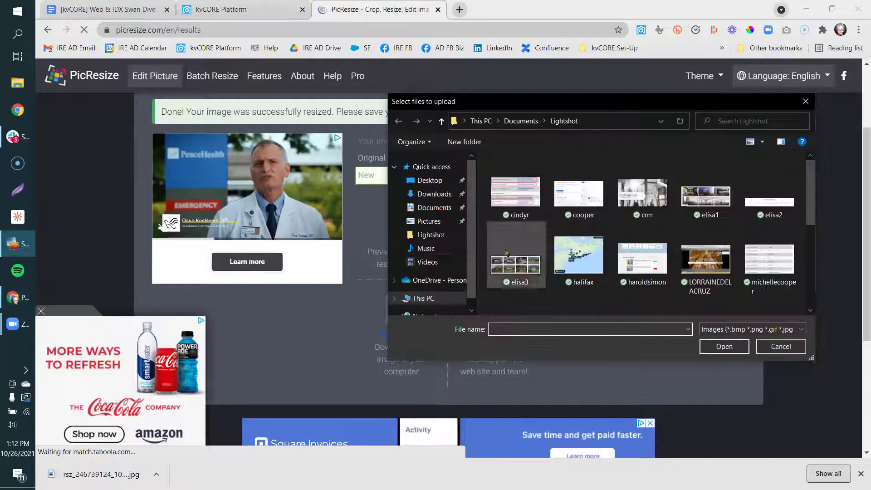
Upload the resized rsz_ picture from Downloads to Postimage, then return to the browser.
{"action": "left_click", "coordinate": [436, 195]}
{"action": "left_click", "coordinate": [537, 231]}
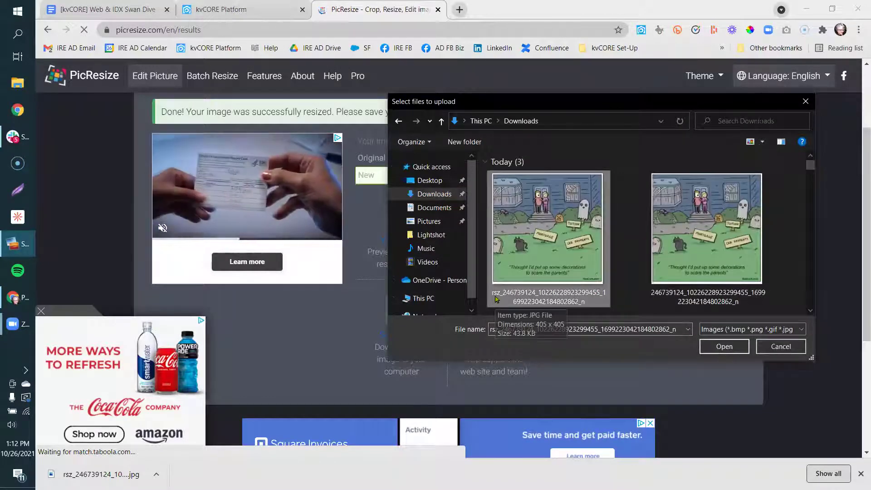
{"action": "left_click", "coordinate": [715, 353]}
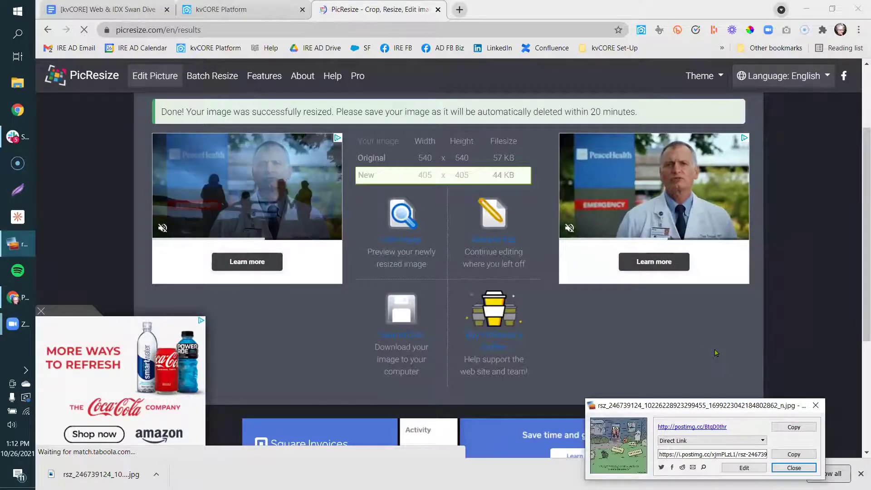
{"action": "left_click", "coordinate": [231, 61]}
Upload the resized picture as a kvCORE background image, then scroll to the empty Secondary Logo section.
{"action": "key", "text": "ctrl+shift+Tab"}
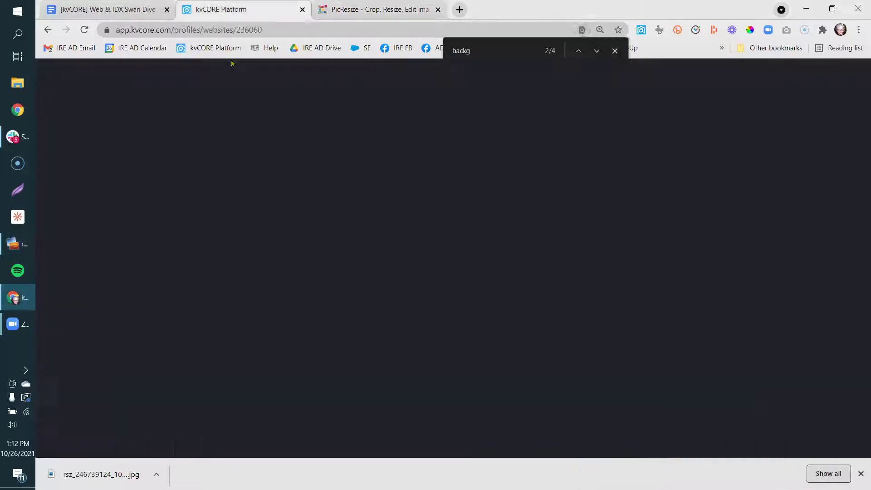
{"action": "left_click", "coordinate": [549, 215]}
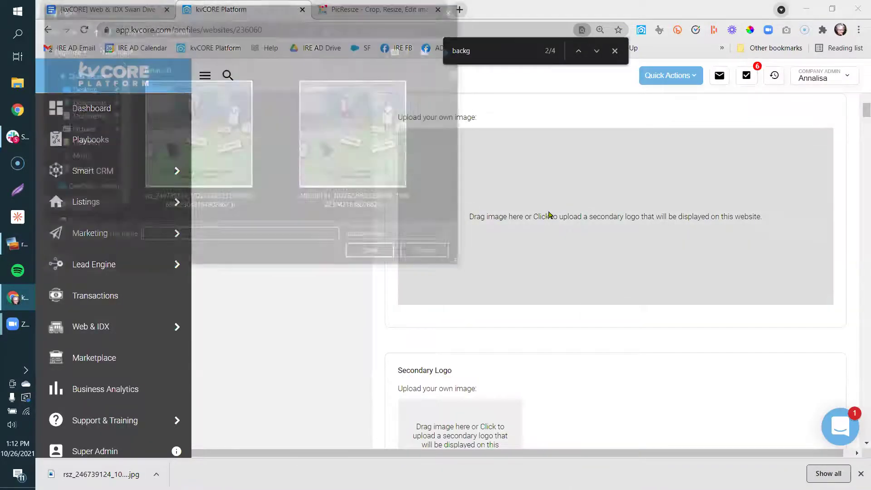
{"action": "left_click", "coordinate": [241, 169]}
{"action": "left_click", "coordinate": [359, 255]}
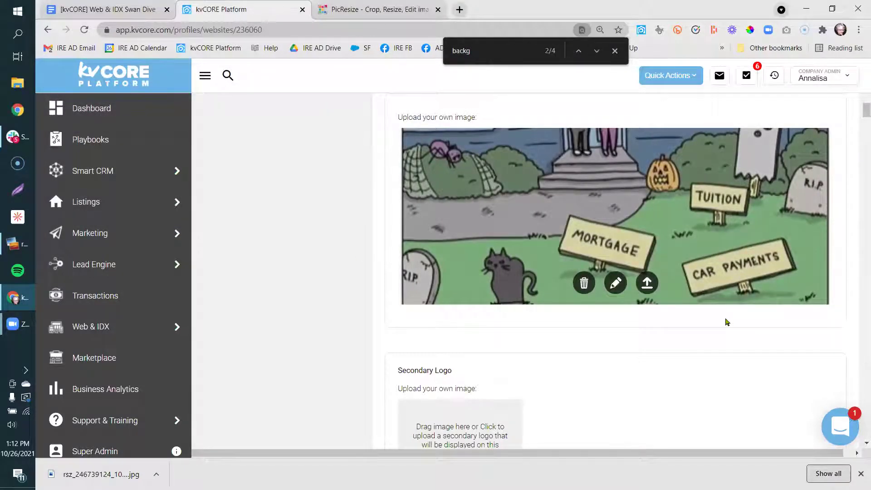
{"action": "left_click", "coordinate": [648, 289]}
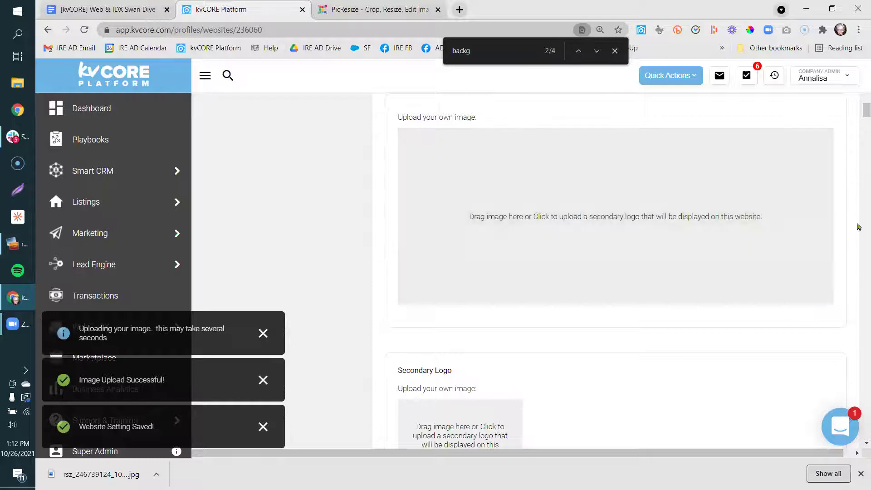
{"action": "scroll", "coordinate": [858, 118], "scroll_direction": "up", "scroll_amount": 6}
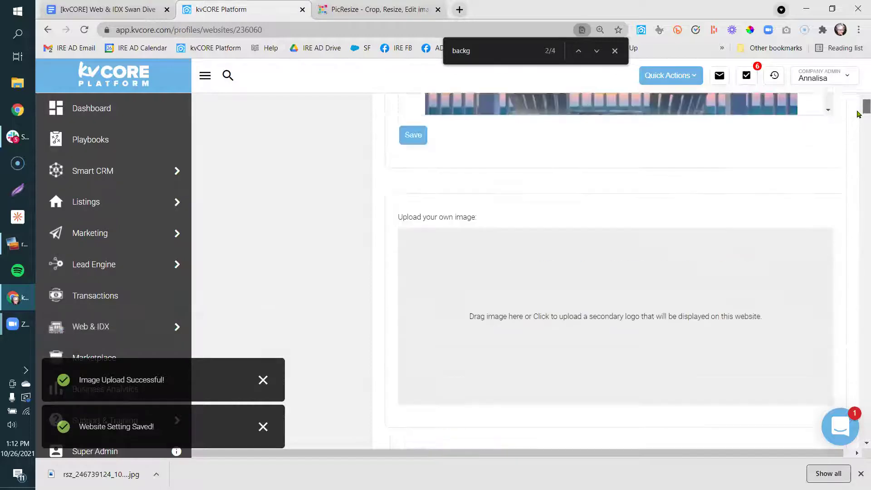
{"action": "scroll", "coordinate": [857, 106], "scroll_direction": "down", "scroll_amount": 3}
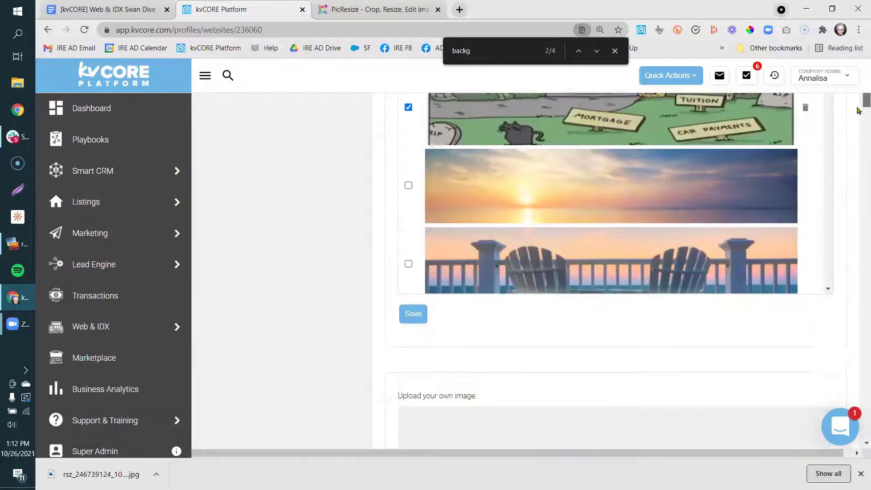
{"action": "scroll", "coordinate": [858, 105], "scroll_direction": "up", "scroll_amount": 3}
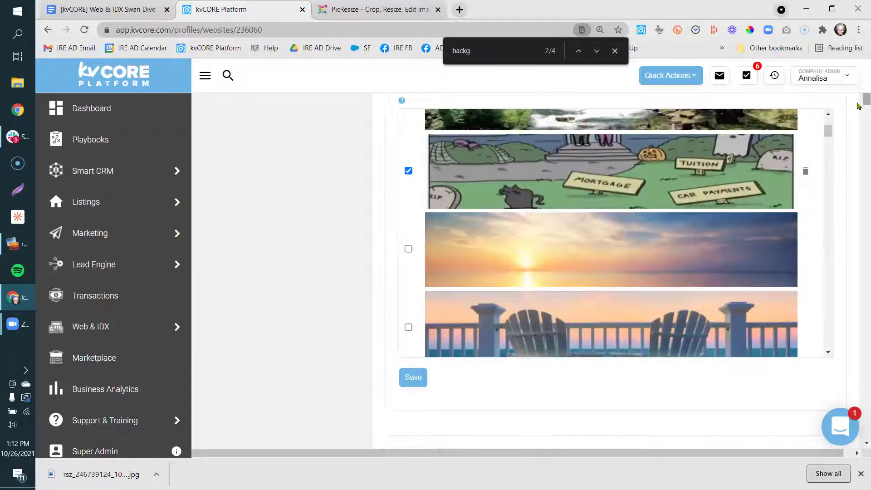
{"action": "scroll", "coordinate": [858, 106], "scroll_direction": "down", "scroll_amount": 10}
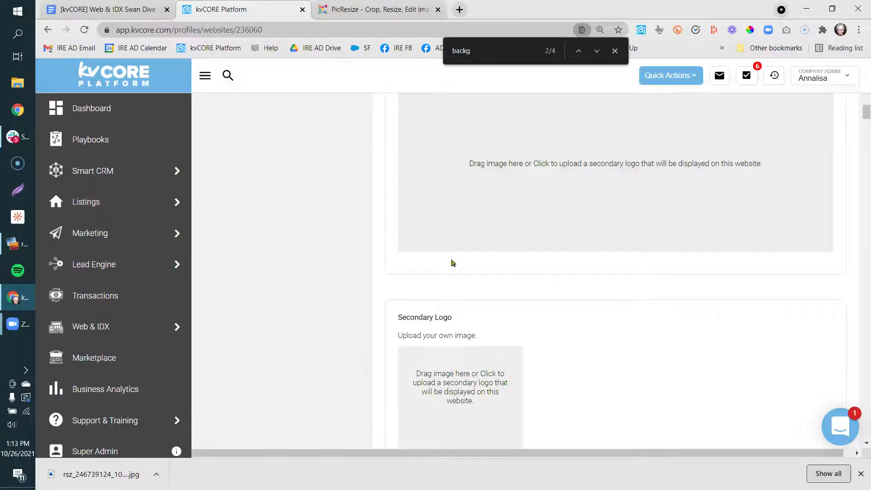
{"action": "scroll", "coordinate": [290, 342], "scroll_direction": "down", "scroll_amount": 3}
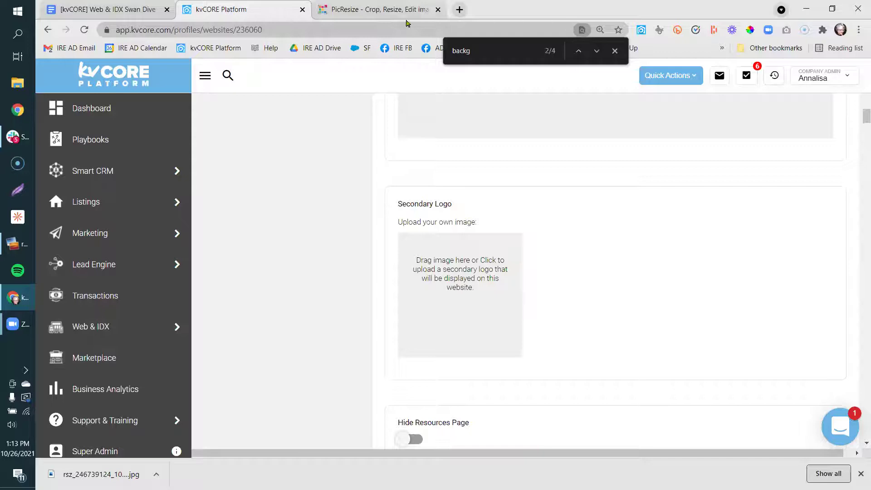
Open the agent's live website from the account menu in a new tab, then return to settings.
{"action": "left_click", "coordinate": [849, 88]}
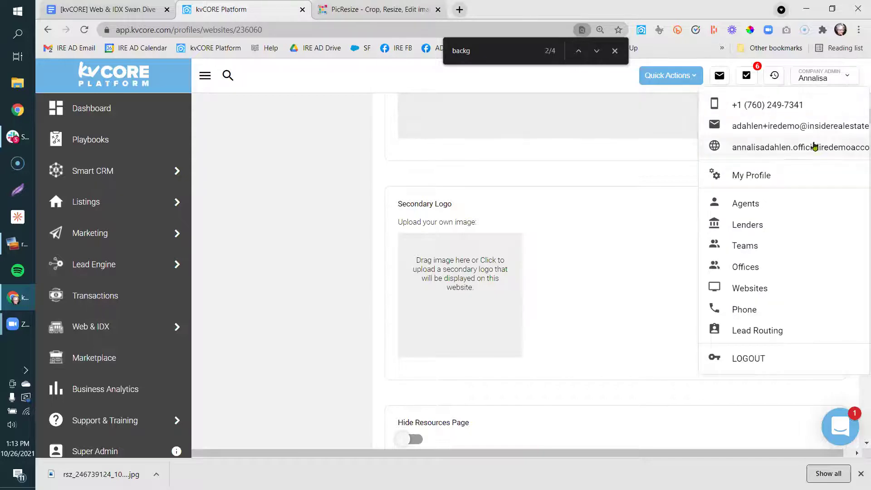
{"action": "left_click", "coordinate": [817, 146]}
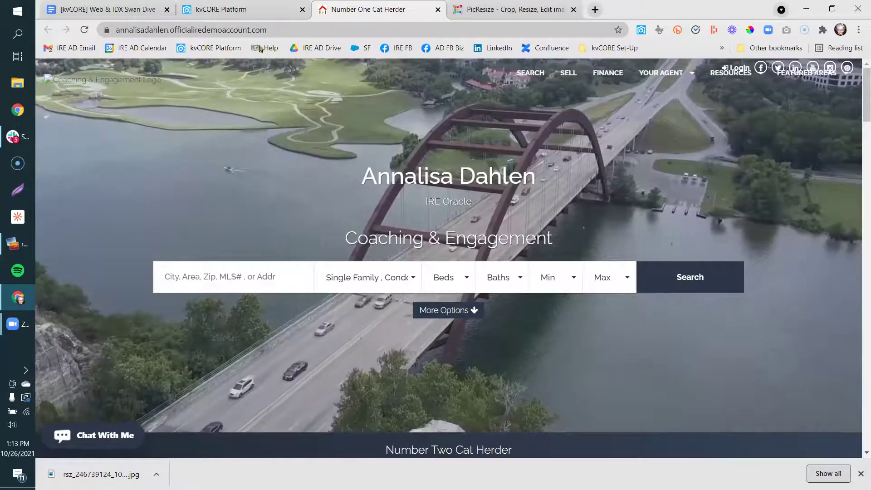
{"action": "left_click", "coordinate": [237, 11]}
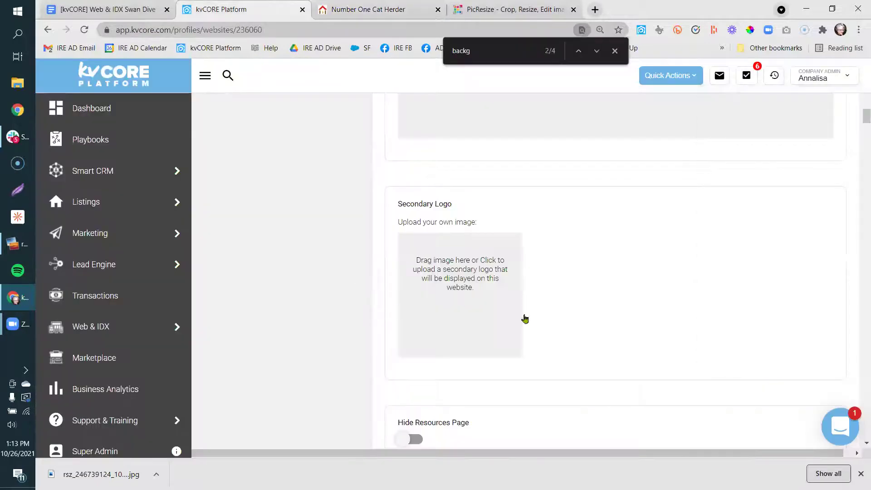
Upload cartoon image (3) from Downloads as the Secondary Logo, then view the live website tab.
{"action": "left_click", "coordinate": [458, 268]}
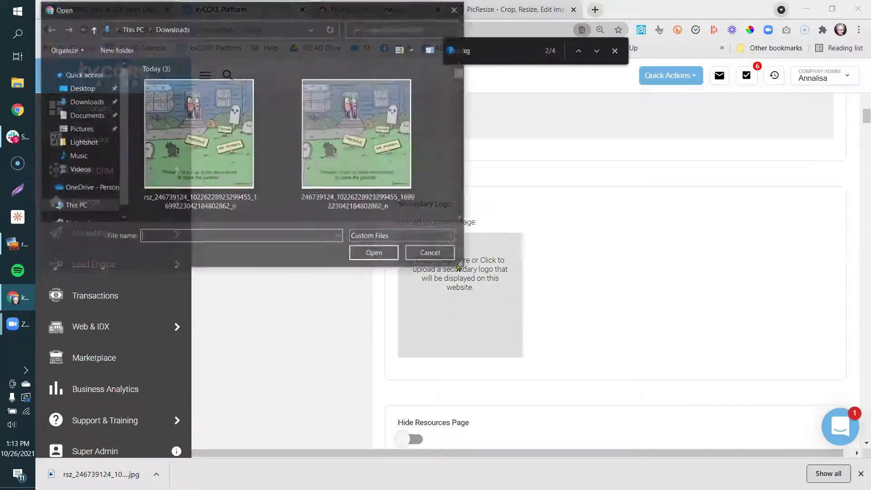
{"action": "scroll", "coordinate": [465, 186], "scroll_direction": "down", "scroll_amount": 3}
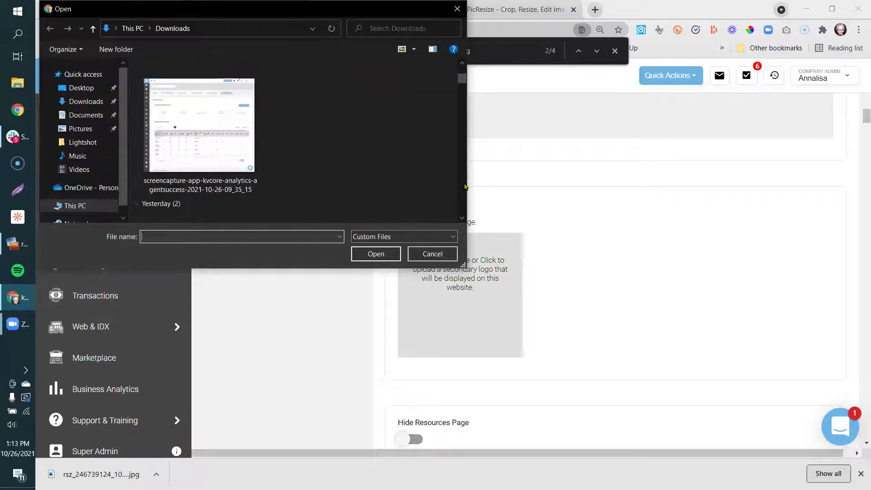
{"action": "scroll", "coordinate": [465, 186], "scroll_direction": "down", "scroll_amount": 3}
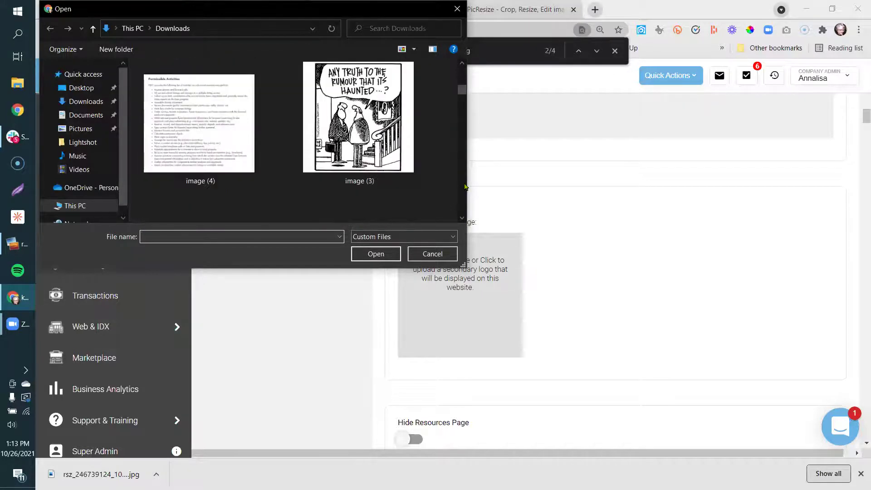
{"action": "left_click", "coordinate": [358, 118]}
{"action": "left_click", "coordinate": [371, 257]}
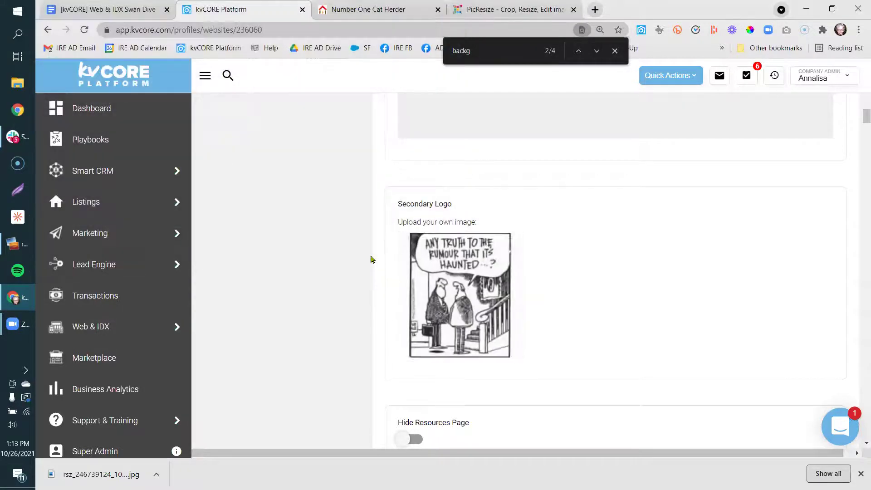
{"action": "mouse_move", "coordinate": [489, 336]}
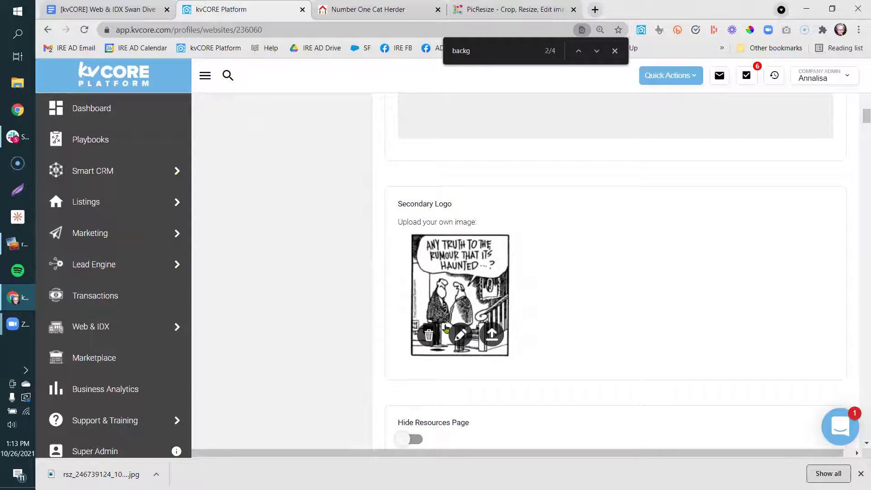
{"action": "left_click", "coordinate": [490, 335]}
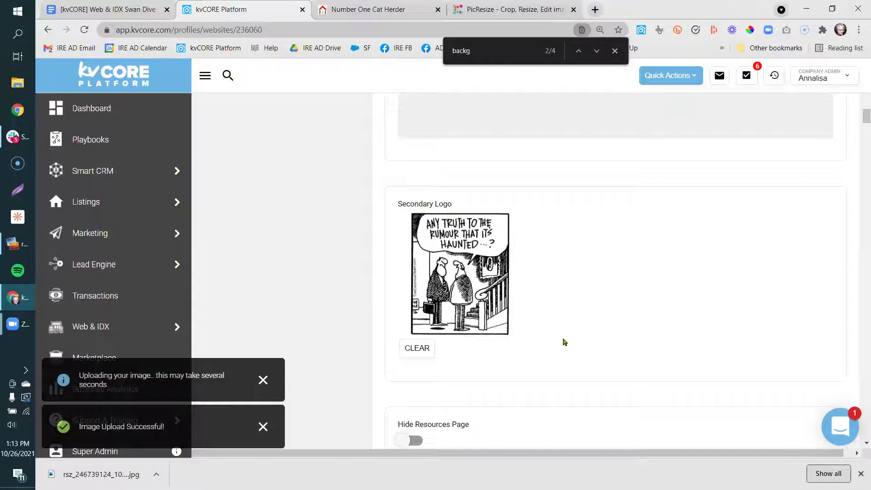
{"action": "left_click", "coordinate": [420, 15]}
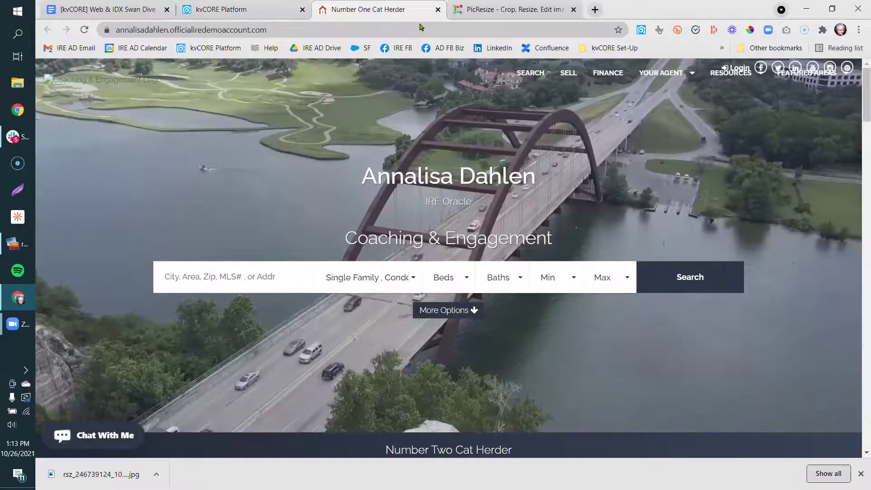
Reload the agent website to confirm its Halloween cartoon logo, then bring up the Web & IDX notes.
{"action": "right_click", "coordinate": [408, 15]}
{"action": "left_click", "coordinate": [431, 86]}
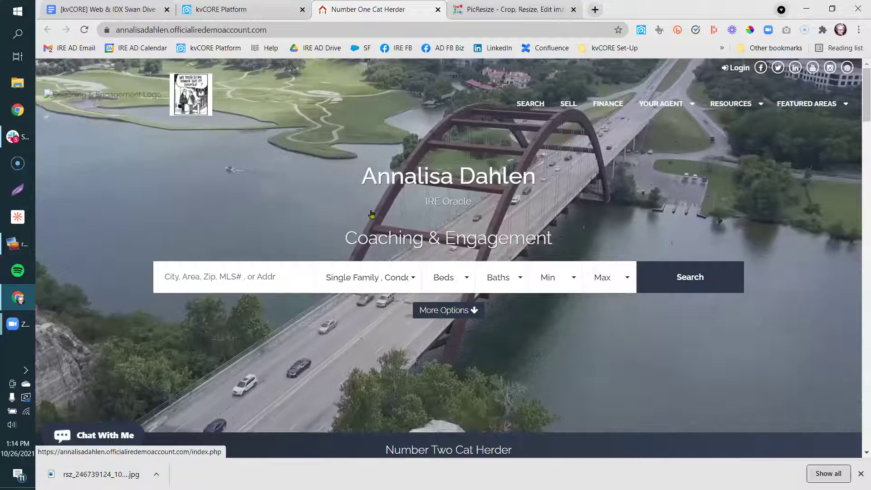
{"action": "left_click", "coordinate": [861, 473]}
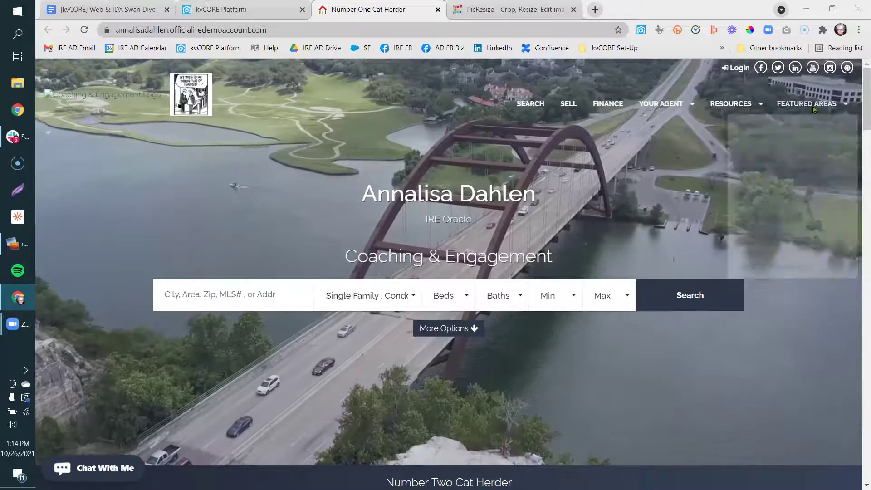
{"action": "scroll", "coordinate": [859, 202], "scroll_direction": "down", "scroll_amount": 3}
{"action": "scroll", "coordinate": [859, 203], "scroll_direction": "down", "scroll_amount": 20}
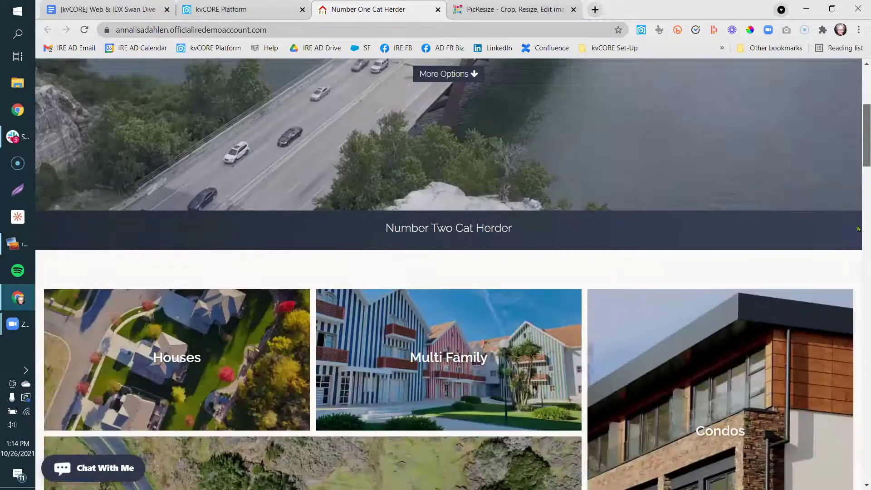
{"action": "scroll", "coordinate": [859, 392], "scroll_direction": "down", "scroll_amount": 8}
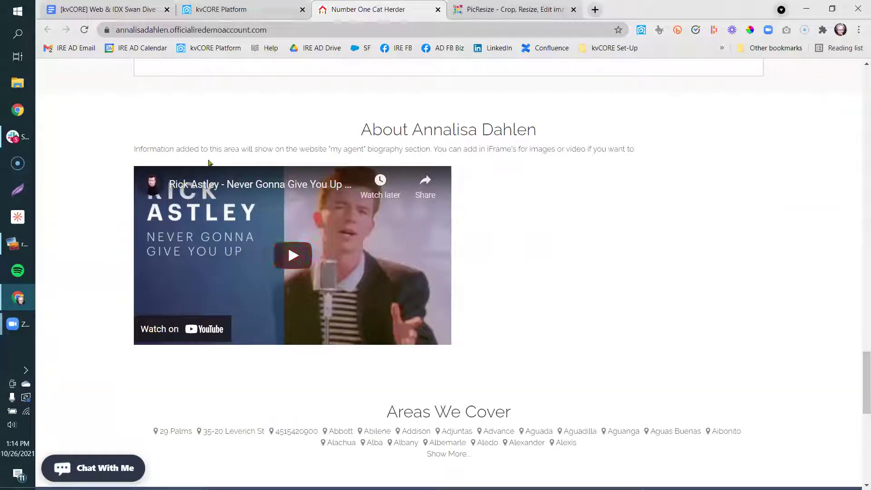
{"action": "scroll", "coordinate": [859, 202], "scroll_direction": "up", "scroll_amount": 8}
{"action": "scroll", "coordinate": [858, 203], "scroll_direction": "up", "scroll_amount": 20}
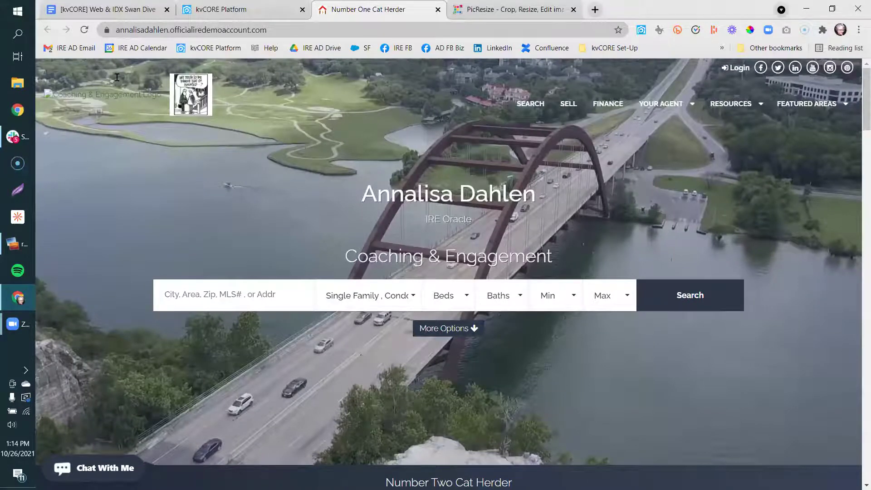
{"action": "key", "text": "ctrl+1"}
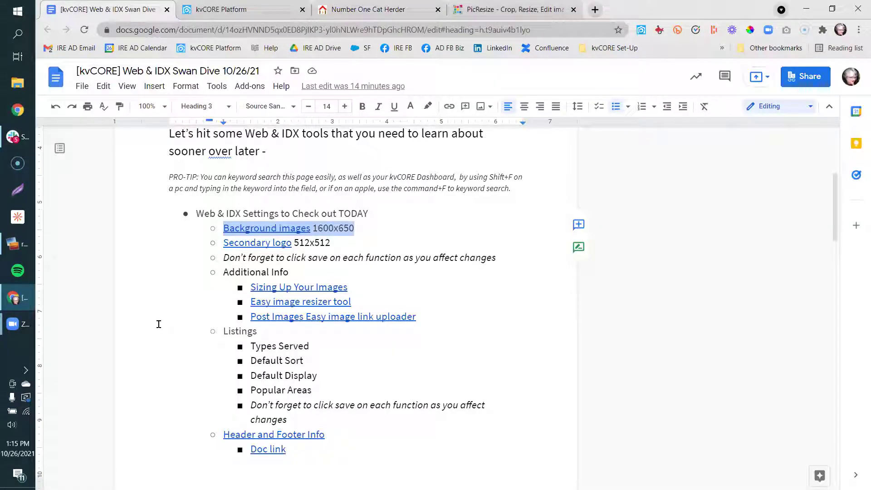
Highlight the Listings bullets in the notes, then return to kvCORE's website settings.
{"action": "left_click_drag", "start_coordinate": [221, 330], "coordinate": [397, 418]}
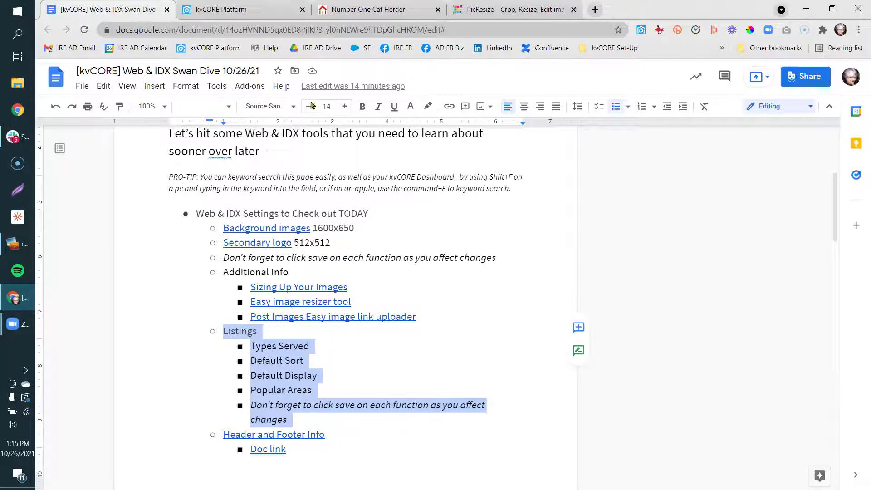
{"action": "left_click", "coordinate": [248, 16]}
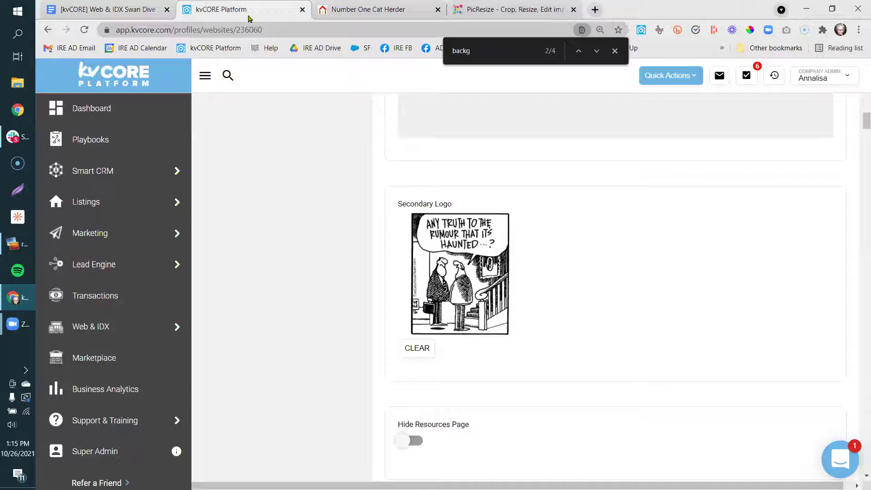
Go to Web & IDX > Website Settings and show the Listings section.
{"action": "mouse_move", "coordinate": [96, 326]}
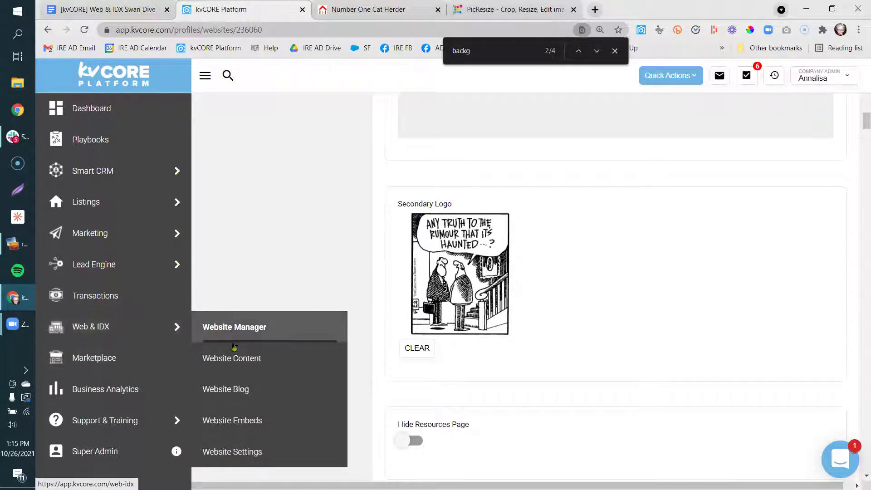
{"action": "left_click", "coordinate": [217, 449]}
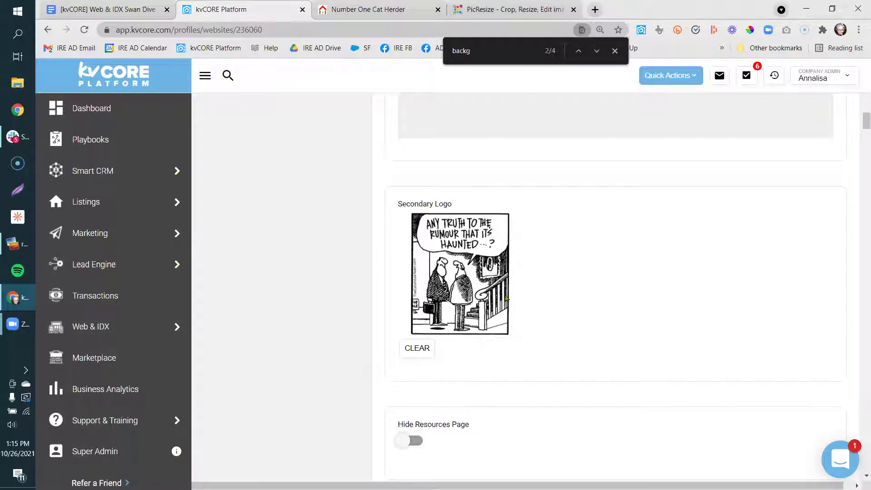
{"action": "scroll", "coordinate": [287, 268], "scroll_direction": "up", "scroll_amount": 10}
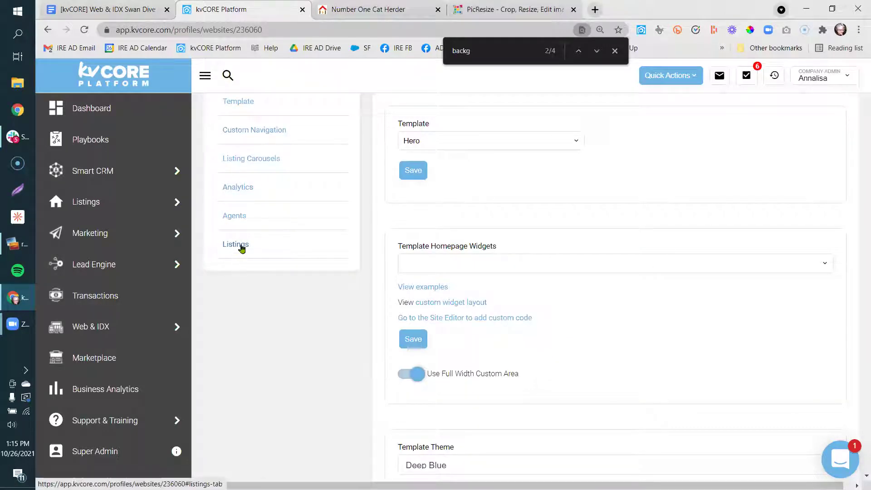
{"action": "left_click", "coordinate": [240, 250]}
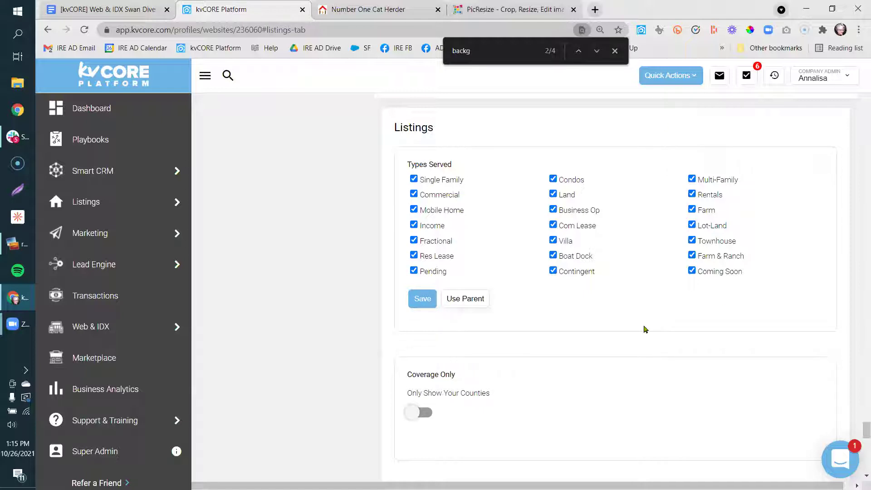
On the live site's property-type filter, untick Coming Soon, Contingent, Farm & Ranch, Boat Dock, Res Lease, Townhouse, Villa, Fractional.
{"action": "left_click", "coordinate": [399, 9]}
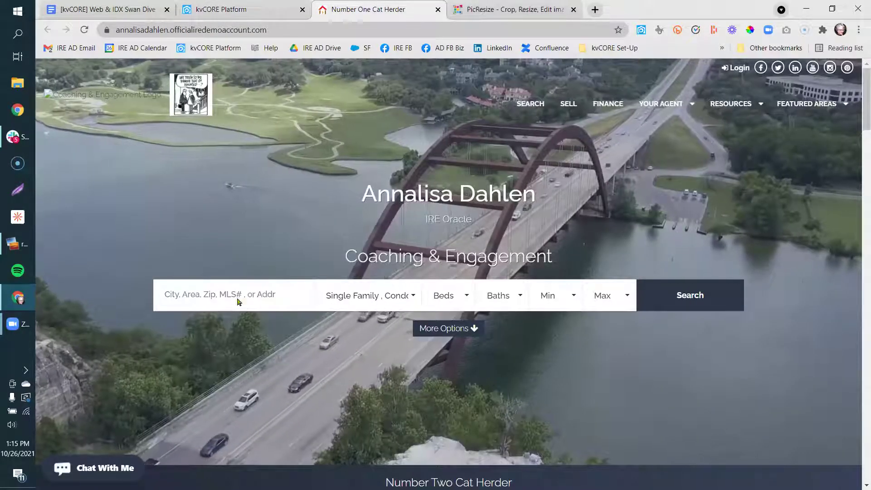
{"action": "left_click", "coordinate": [413, 299]}
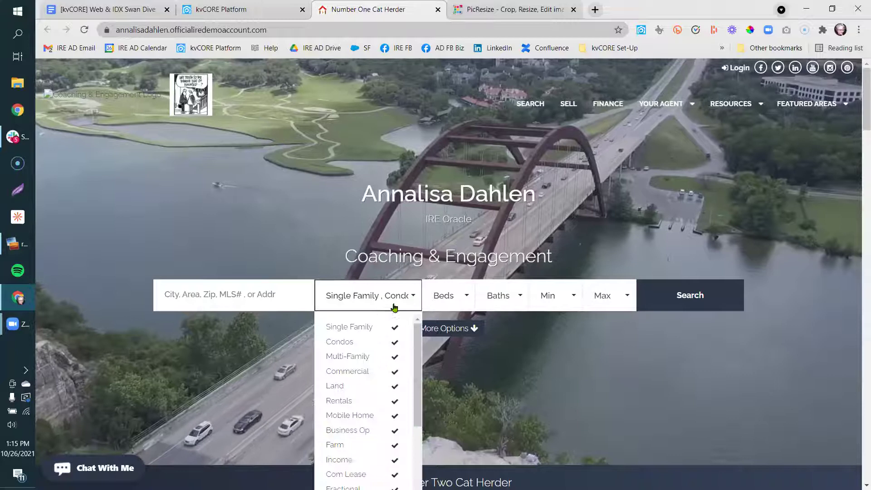
{"action": "left_click_drag", "start_coordinate": [418, 374], "coordinate": [421, 445]}
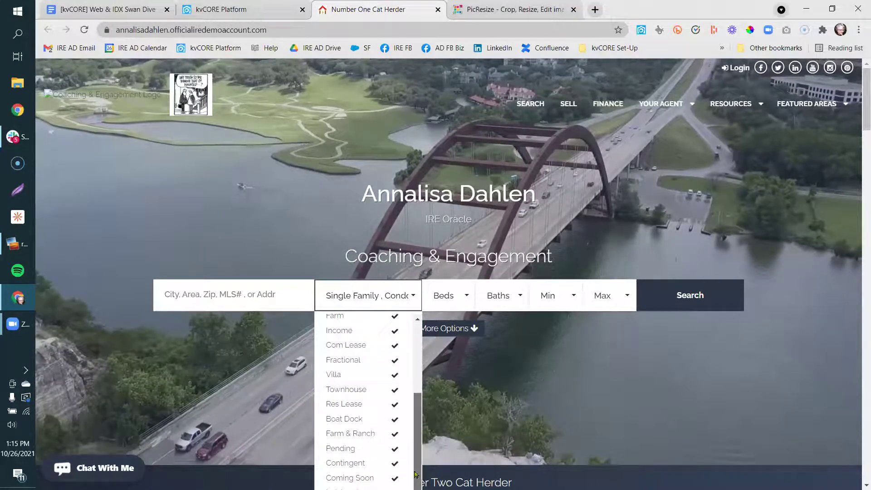
{"action": "left_click", "coordinate": [363, 478]}
{"action": "left_click", "coordinate": [363, 478]}
{"action": "left_click", "coordinate": [363, 463]}
{"action": "left_click", "coordinate": [363, 433]}
{"action": "left_click", "coordinate": [366, 420]}
{"action": "left_click", "coordinate": [361, 404]}
{"action": "left_click", "coordinate": [361, 390]}
{"action": "left_click", "coordinate": [359, 376]}
{"action": "left_click", "coordinate": [359, 361]}
Also untick Pending, Com Lease, Income, Farm, Business Op and Mobile Home in the filter.
{"action": "left_click", "coordinate": [356, 448]}
{"action": "left_click", "coordinate": [359, 345]}
{"action": "left_click", "coordinate": [352, 331]}
{"action": "left_click", "coordinate": [350, 316]}
{"action": "scroll", "coordinate": [406, 410], "scroll_direction": "up", "scroll_amount": 3}
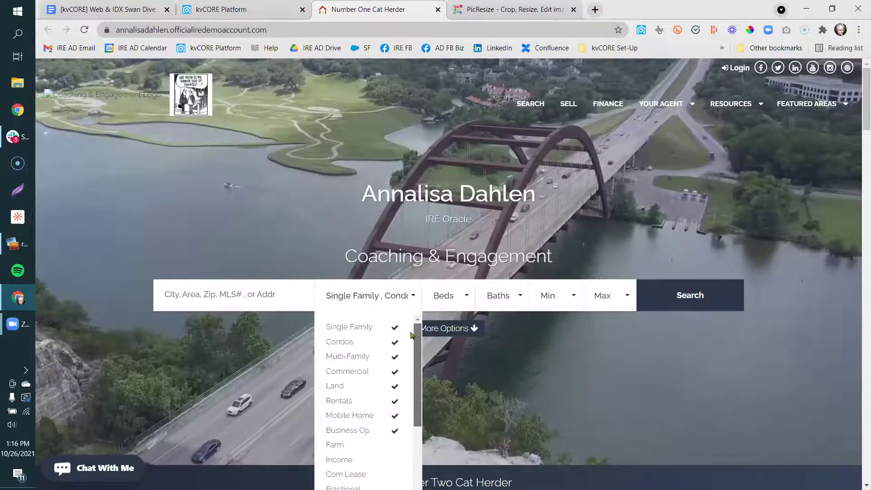
{"action": "left_click", "coordinate": [364, 431]}
{"action": "left_click", "coordinate": [359, 415]}
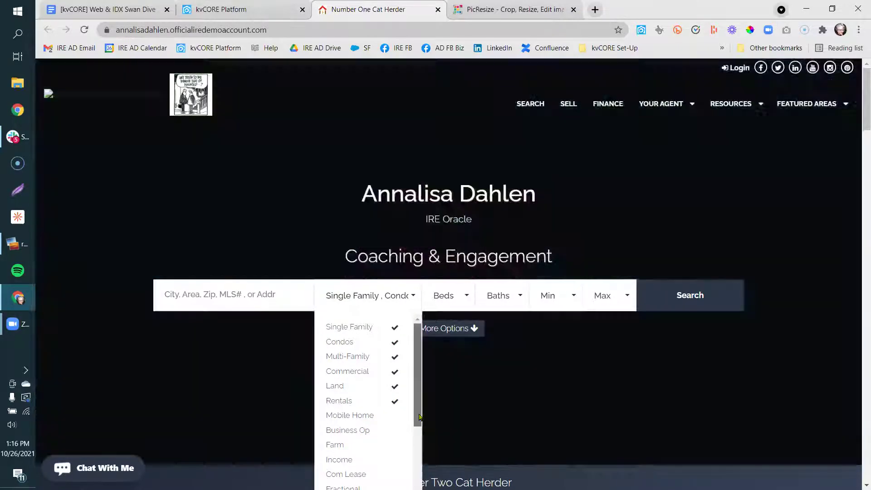
{"action": "left_click_drag", "start_coordinate": [419, 416], "coordinate": [419, 483]}
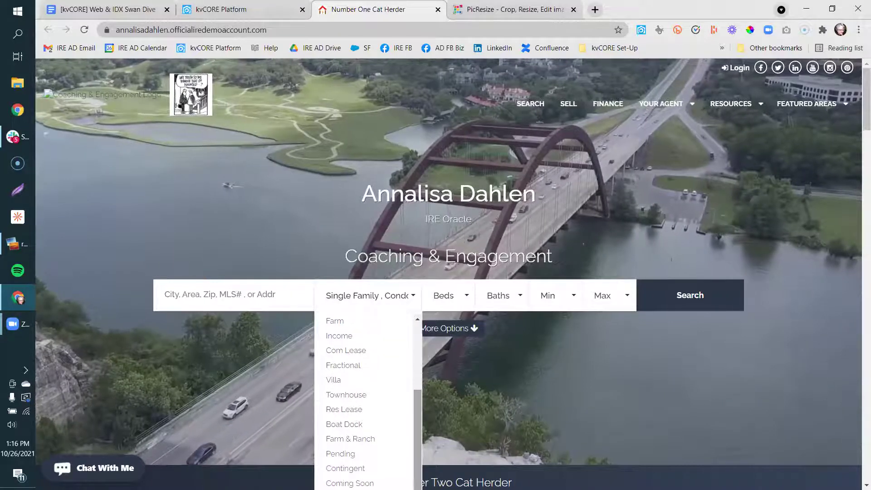
Untick Mobile Home, Commercial, Business Op, Com Lease, Res Lease, Pending and Coming Soon in Types Served and save.
{"action": "left_click", "coordinate": [109, 9]}
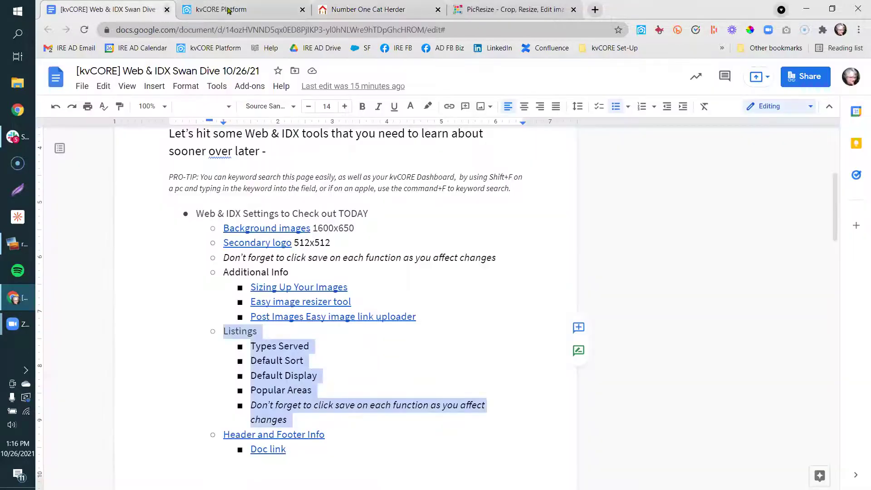
{"action": "left_click", "coordinate": [220, 10]}
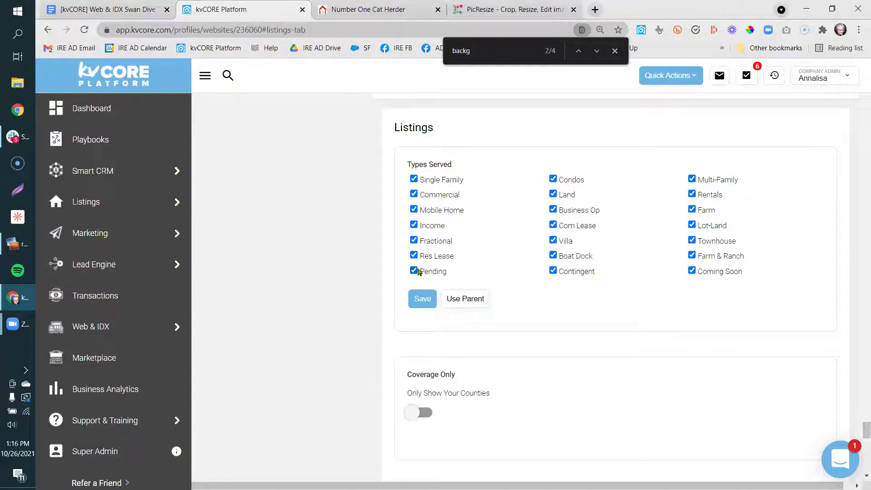
{"action": "left_click", "coordinate": [413, 210]}
{"action": "left_click", "coordinate": [414, 194]}
{"action": "left_click", "coordinate": [552, 210]}
{"action": "left_click", "coordinate": [553, 226]}
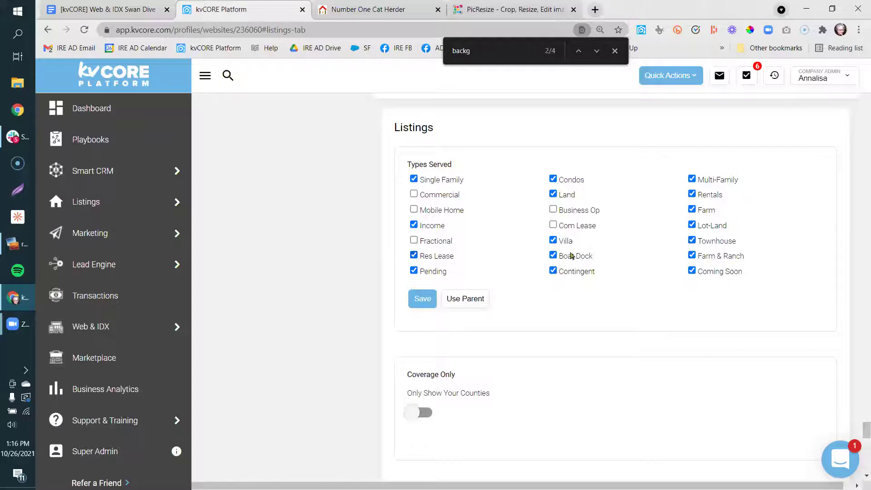
{"action": "left_click", "coordinate": [415, 257]}
{"action": "left_click", "coordinate": [414, 271]}
{"action": "left_click", "coordinate": [692, 274]}
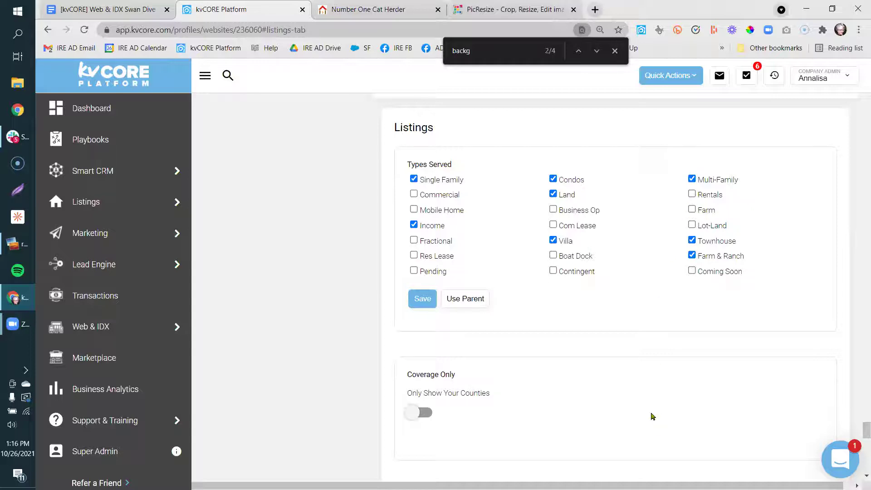
{"action": "left_click", "coordinate": [420, 300]}
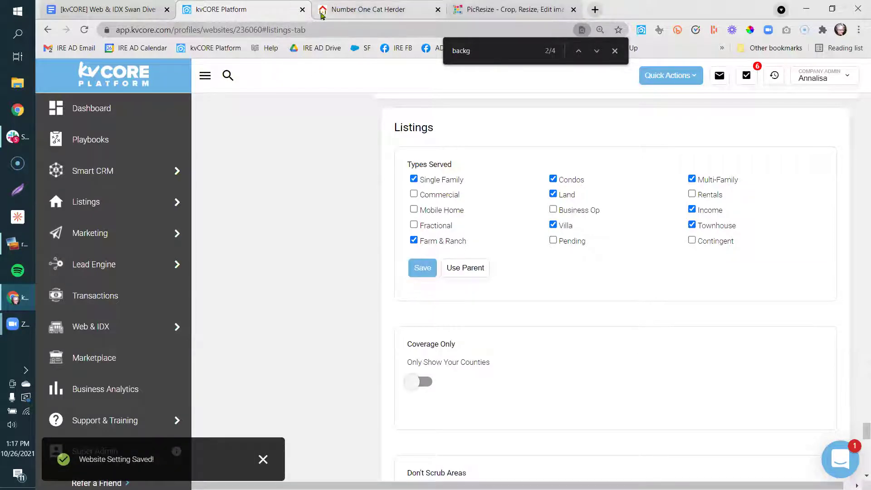
{"action": "left_click", "coordinate": [322, 9]}
Reload the live website and open its property search page.
{"action": "right_click", "coordinate": [322, 12]}
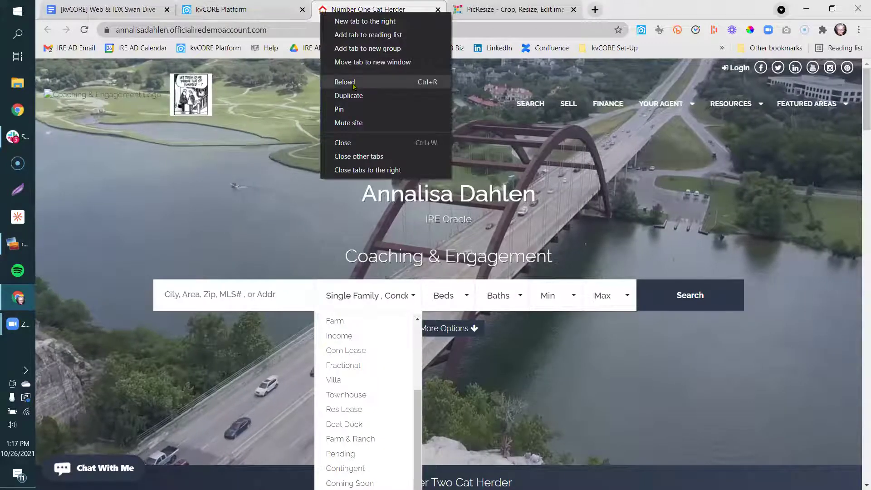
{"action": "left_click", "coordinate": [353, 84]}
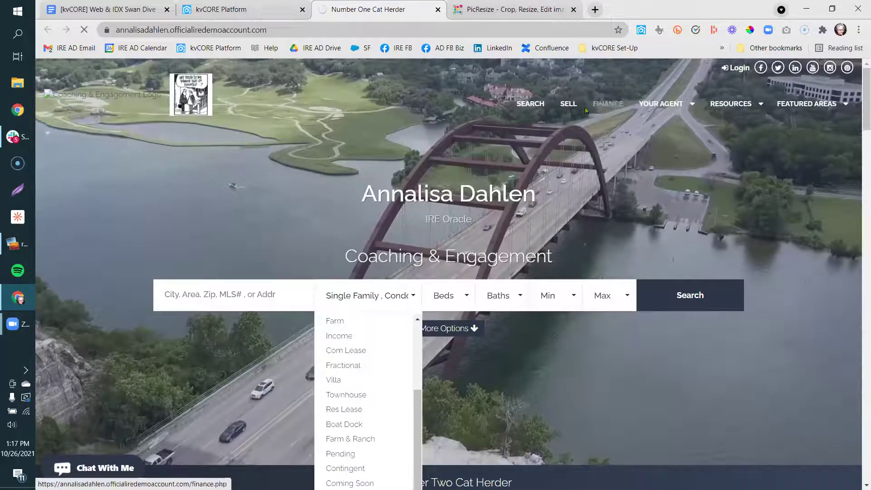
{"action": "left_click", "coordinate": [536, 111]}
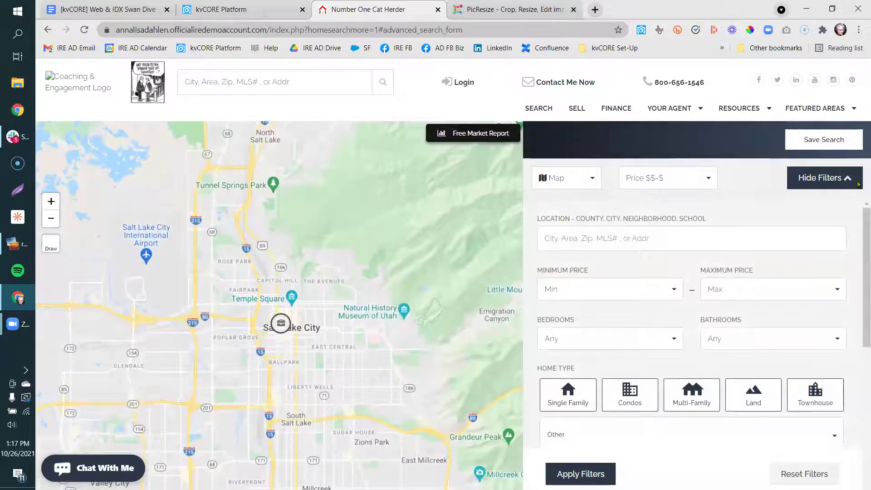
{"action": "scroll", "coordinate": [858, 285], "scroll_direction": "down", "scroll_amount": 4}
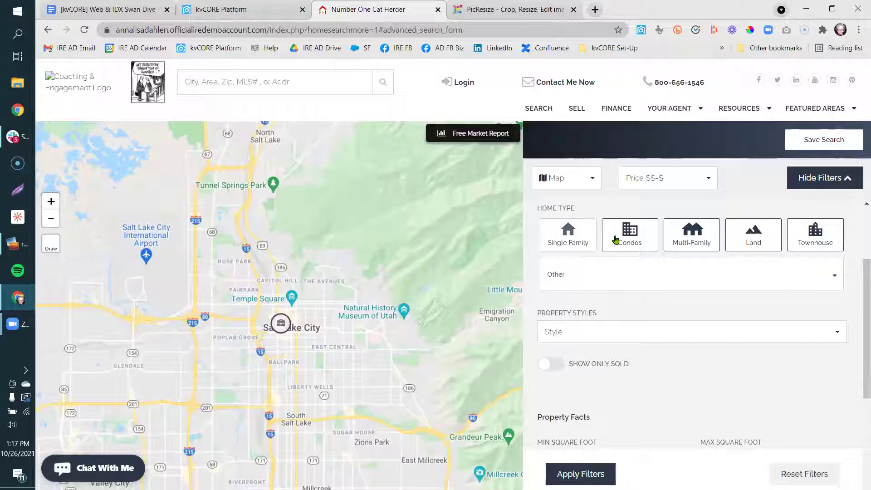
Choose Single Family and untick Commercial, Rentals, Mobile Home, Business Op, Income and Com Lease under other types.
{"action": "left_click", "coordinate": [804, 243]}
{"action": "left_click", "coordinate": [565, 240]}
{"action": "left_click", "coordinate": [601, 282]}
{"action": "left_click", "coordinate": [620, 311]}
{"action": "left_click", "coordinate": [620, 323]}
{"action": "left_click", "coordinate": [619, 336]}
{"action": "left_click", "coordinate": [615, 352]}
{"action": "left_click", "coordinate": [613, 366]}
{"action": "left_click", "coordinate": [613, 370]}
{"action": "left_click", "coordinate": [613, 382]}
{"action": "left_click", "coordinate": [612, 396]}
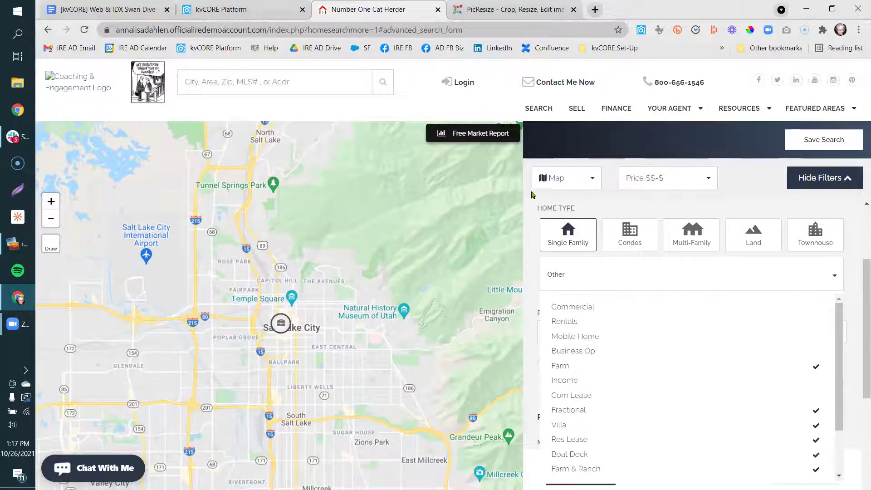
{"action": "left_click", "coordinate": [225, 7]}
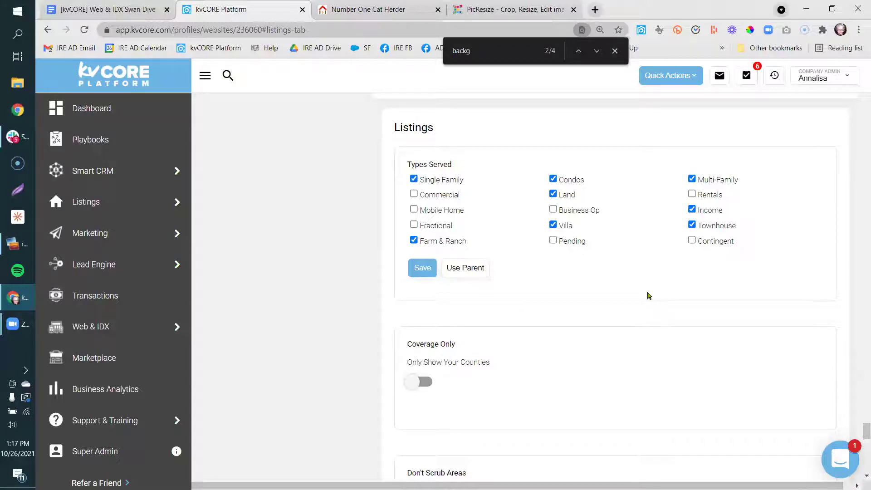
Review the Default Sort and Default Display dropdowns, keeping Price $$-$ and Map.
{"action": "scroll", "coordinate": [359, 361], "scroll_direction": "down", "scroll_amount": 10}
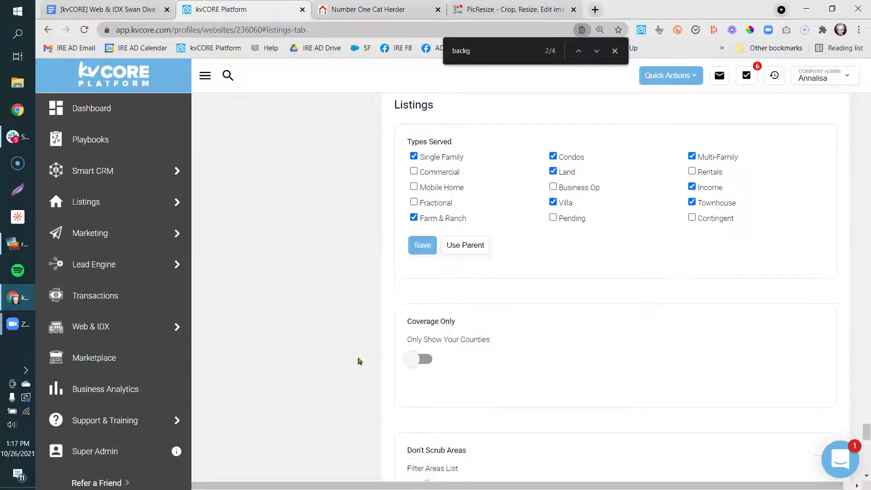
{"action": "scroll", "coordinate": [358, 361], "scroll_direction": "down", "scroll_amount": 5}
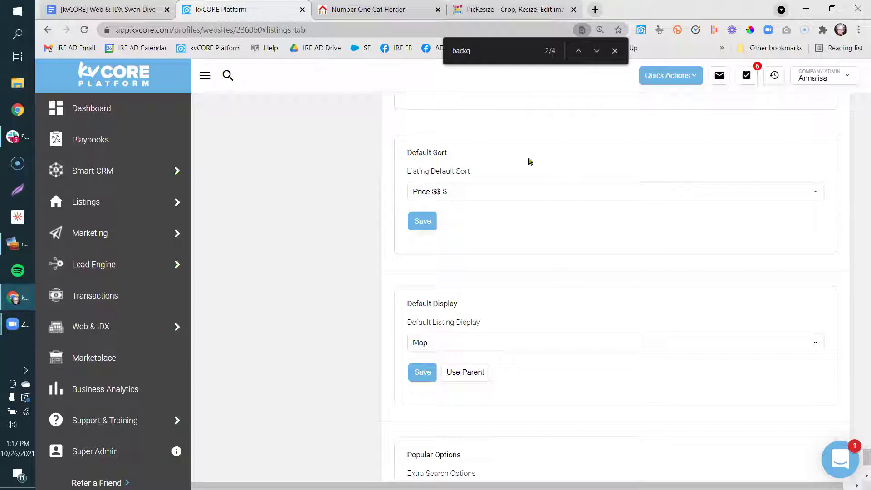
{"action": "left_click", "coordinate": [494, 200]}
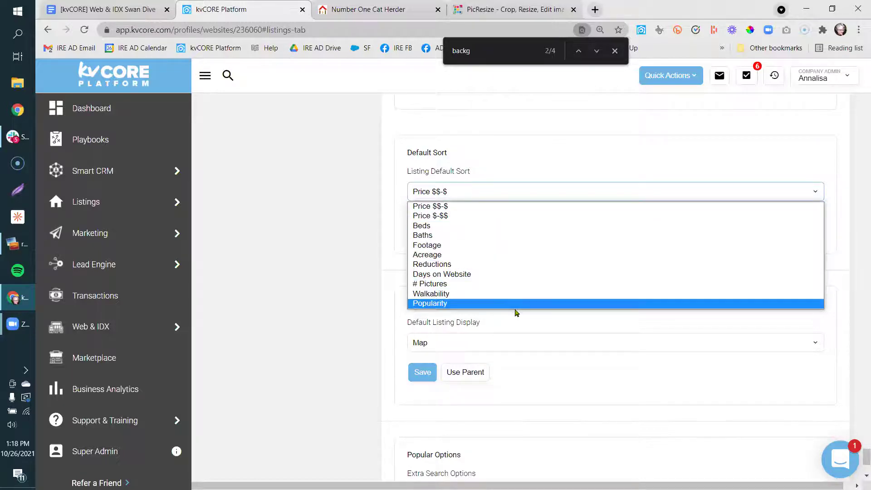
{"action": "left_click", "coordinate": [349, 322]}
{"action": "left_click", "coordinate": [573, 346]}
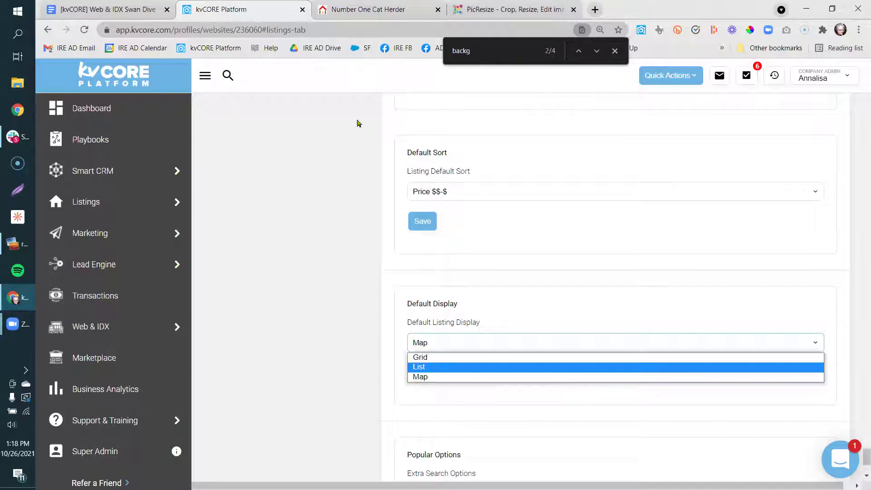
{"action": "left_click", "coordinate": [374, 7]}
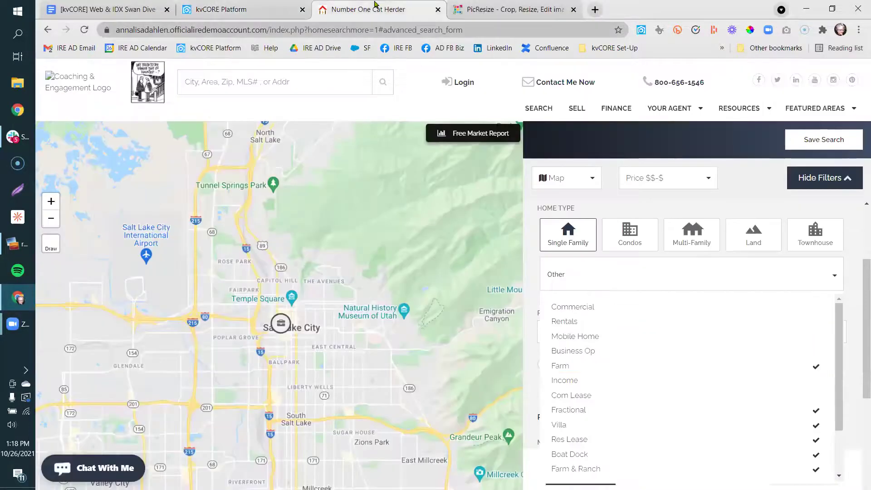
Search the live site for listings in San Diego, CA with the current filters.
{"action": "left_click", "coordinate": [734, 186]}
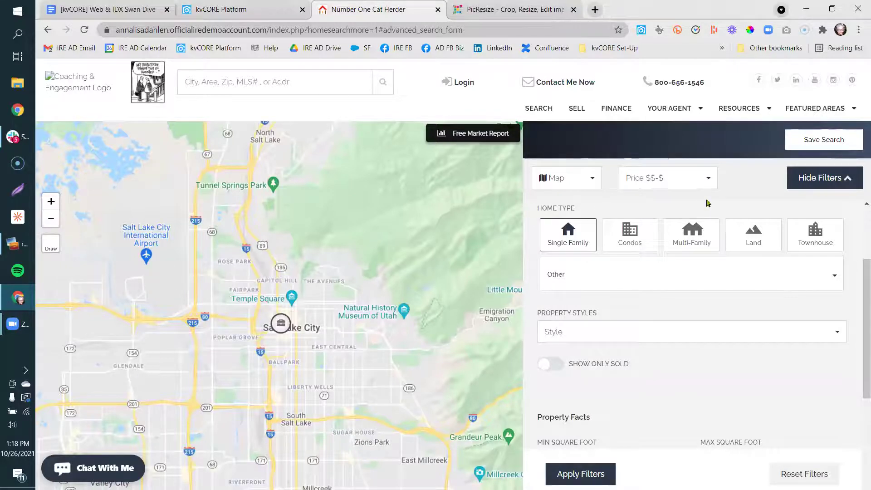
{"action": "scroll", "coordinate": [689, 229], "scroll_direction": "up", "scroll_amount": 3}
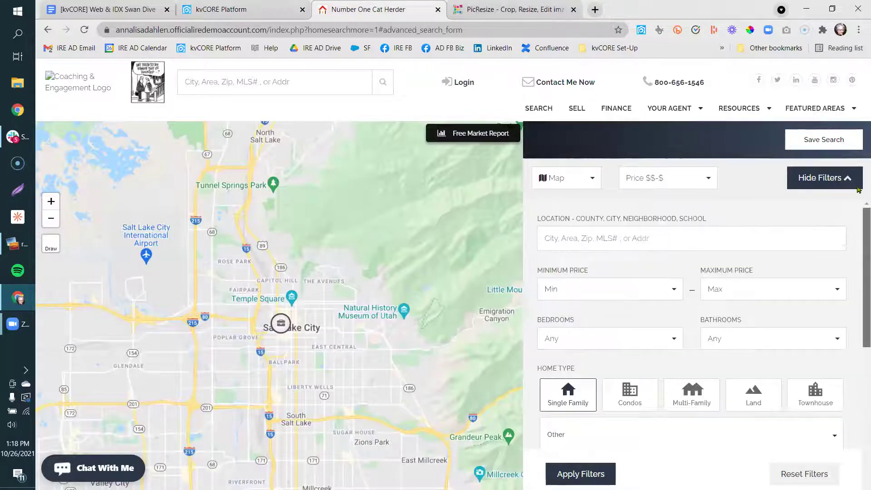
{"action": "left_click", "coordinate": [642, 249]}
{"action": "left_click", "coordinate": [644, 270]}
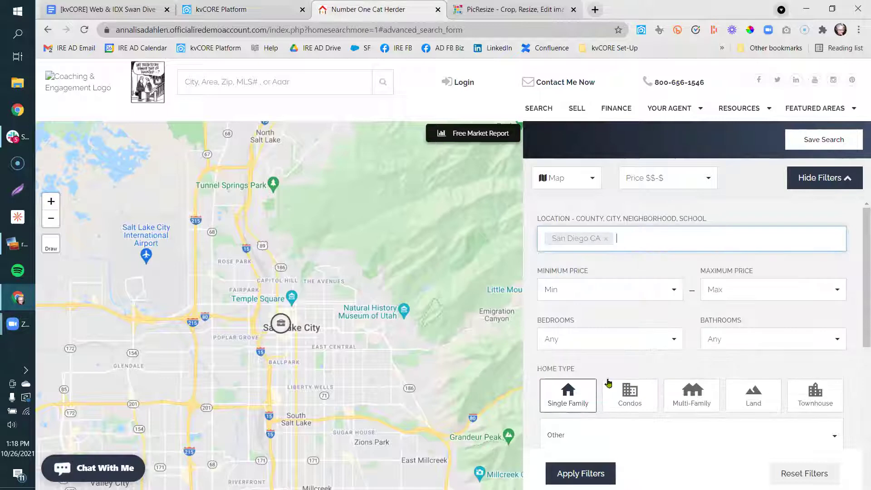
{"action": "left_click", "coordinate": [592, 473]}
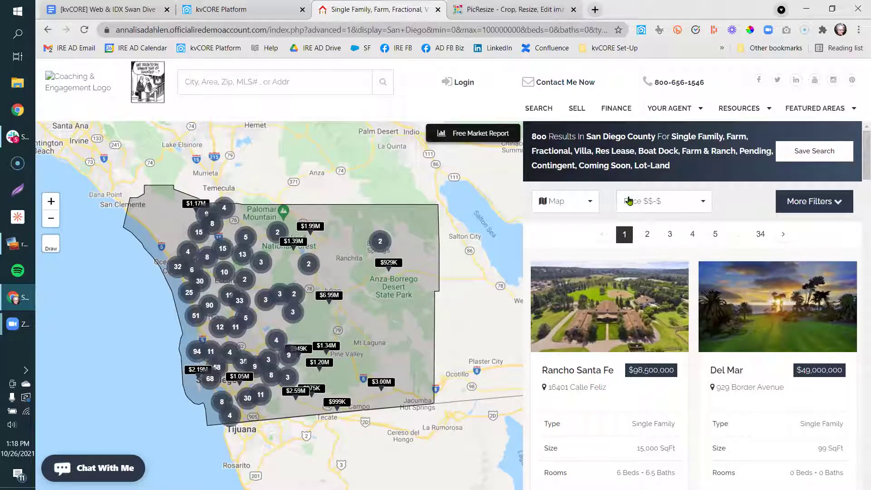
View the 1,509 San Diego County results as a grid, then as a list.
{"action": "left_click", "coordinate": [587, 203]}
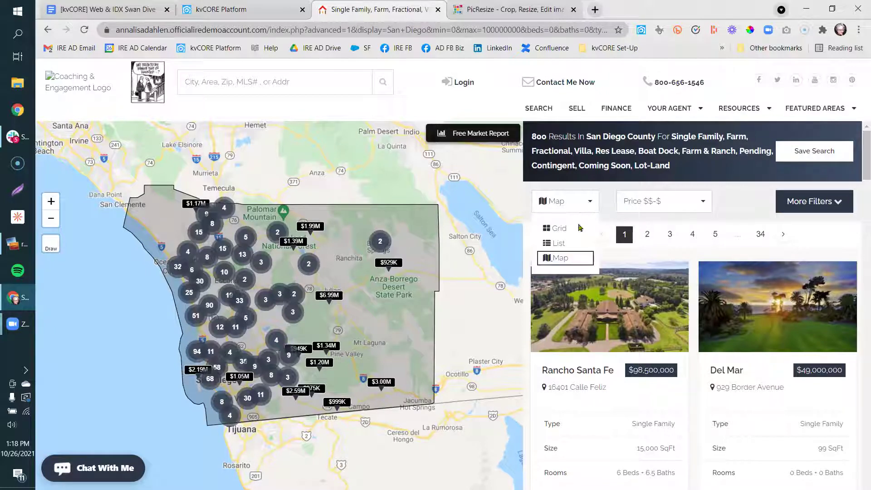
{"action": "left_click", "coordinate": [565, 232]}
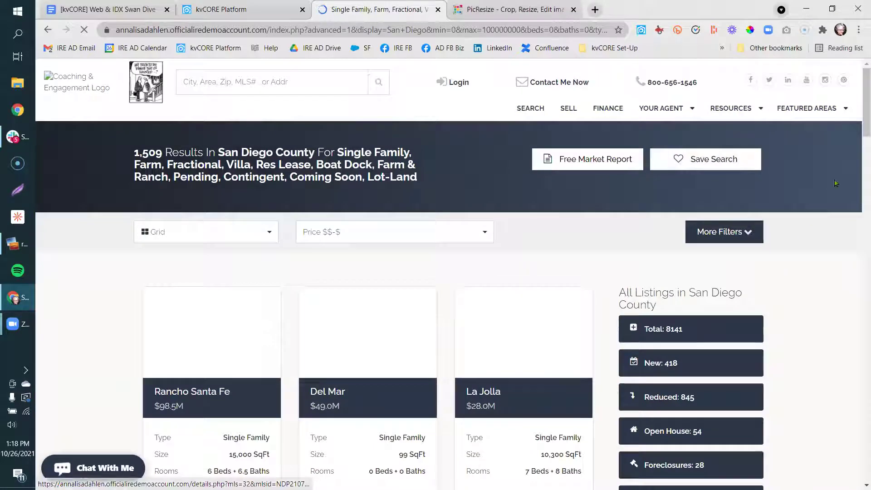
{"action": "scroll", "coordinate": [844, 179], "scroll_direction": "down", "scroll_amount": 6}
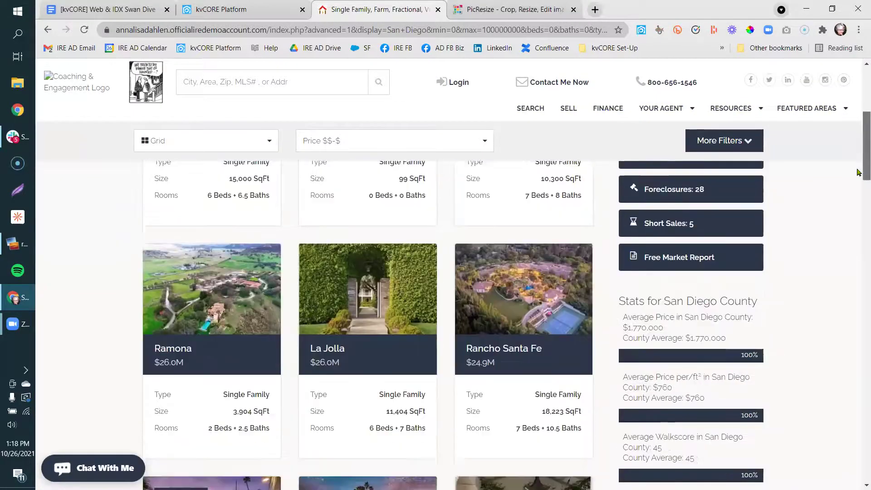
{"action": "scroll", "coordinate": [859, 206], "scroll_direction": "down", "scroll_amount": 20}
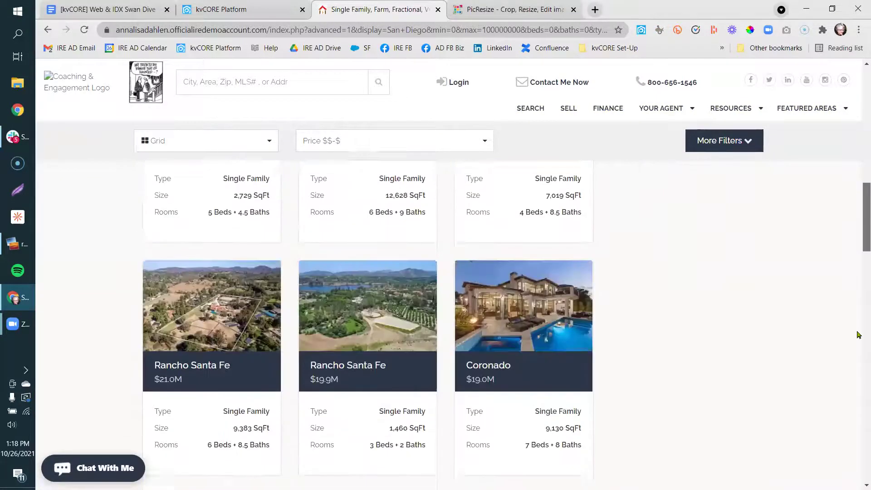
{"action": "scroll", "coordinate": [859, 436], "scroll_direction": "down", "scroll_amount": 10}
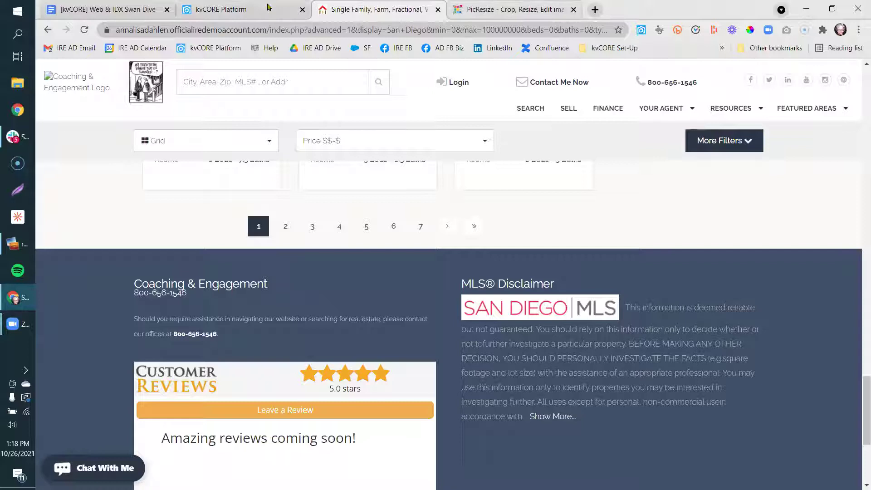
{"action": "scroll", "coordinate": [857, 396], "scroll_direction": "up", "scroll_amount": 20}
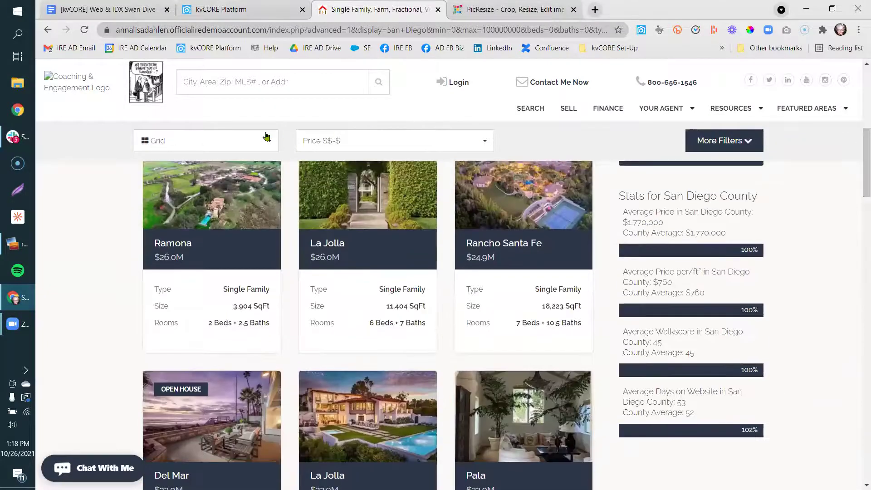
{"action": "left_click", "coordinate": [267, 137]}
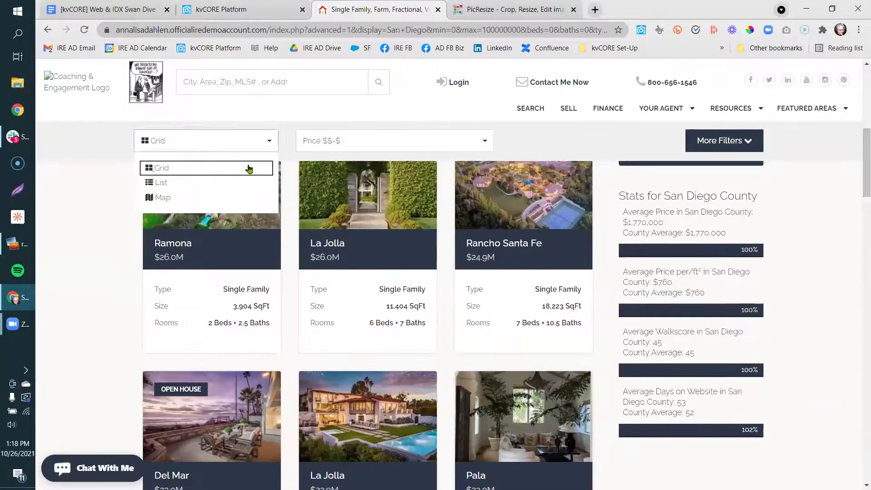
{"action": "left_click", "coordinate": [241, 182]}
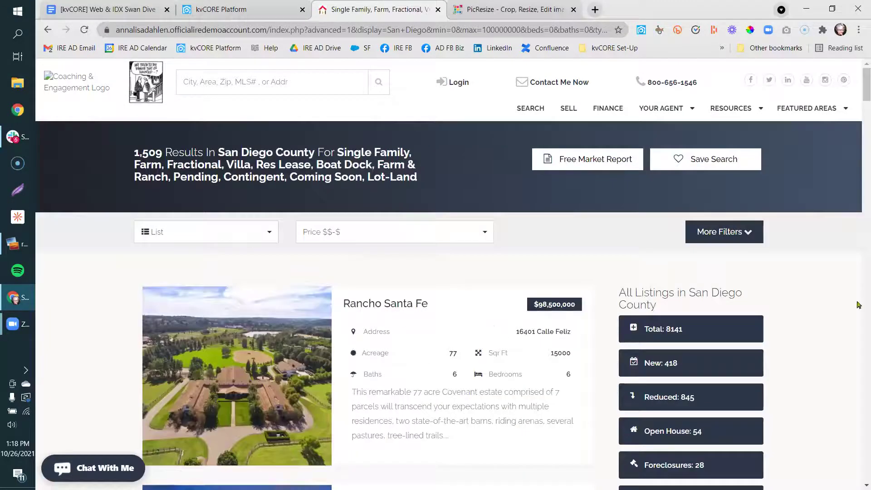
{"action": "left_click_drag", "start_coordinate": [857, 81], "coordinate": [857, 118]}
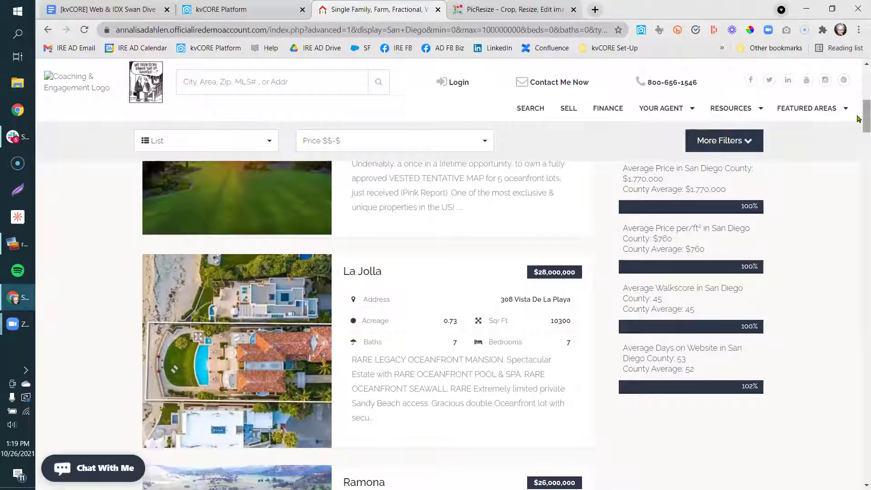
{"action": "mouse_move", "coordinate": [857, 119]}
{"action": "left_mouse_down"}
{"action": "mouse_move", "coordinate": [858, 128]}
{"action": "mouse_move", "coordinate": [858, 104]}
{"action": "left_mouse_up"}
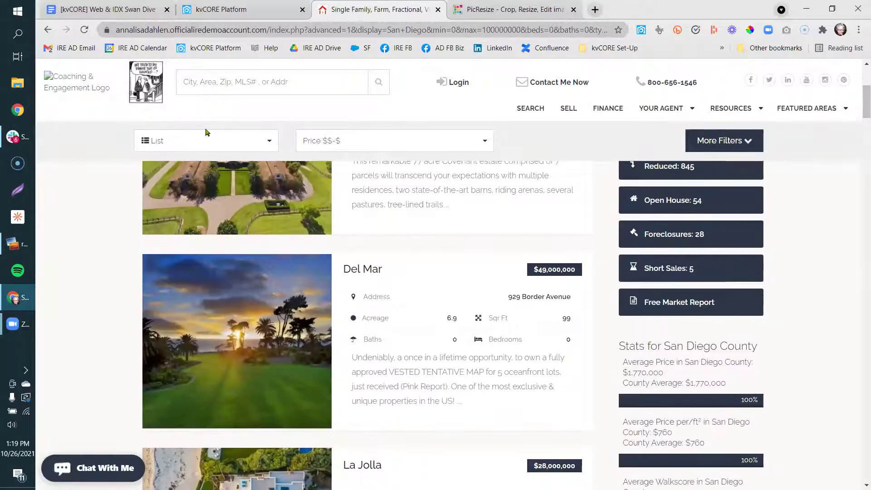
{"action": "left_click", "coordinate": [220, 8]}
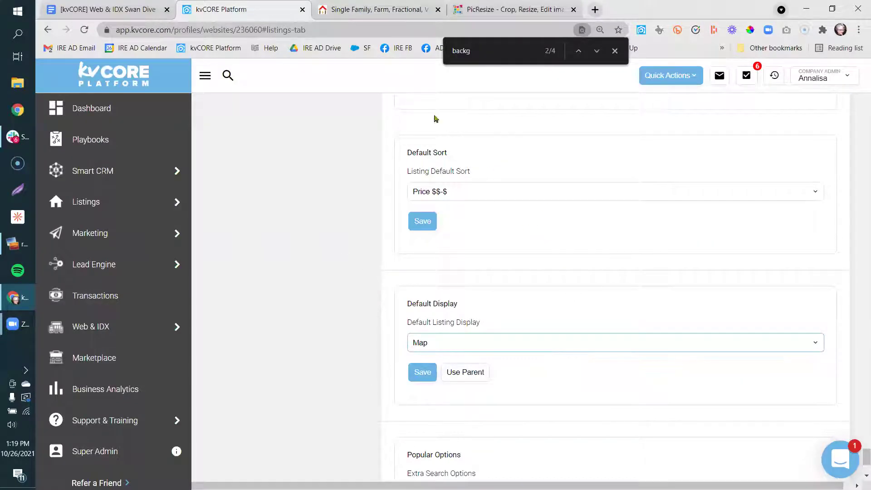
Add Amenities, Elevator and Fencing to Popular Options' Extra Search Options and save.
{"action": "scroll", "coordinate": [349, 363], "scroll_direction": "down", "scroll_amount": 3}
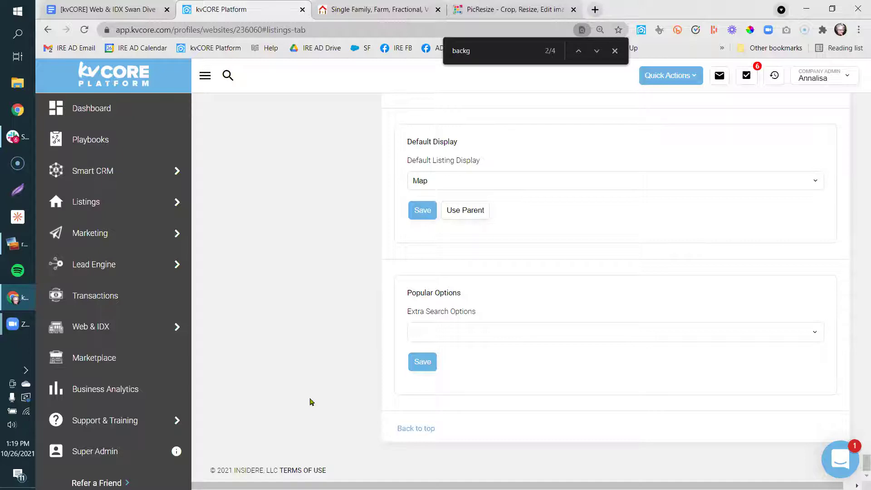
{"action": "left_click", "coordinate": [458, 331]}
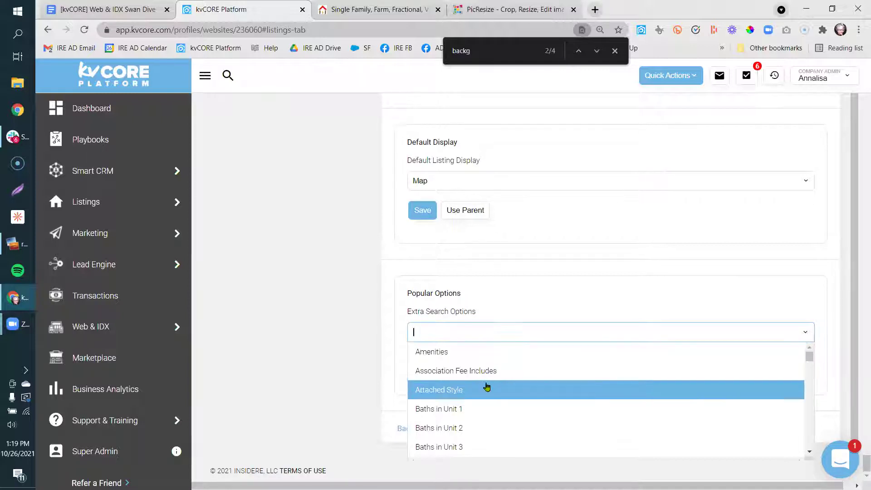
{"action": "left_click", "coordinate": [473, 353]}
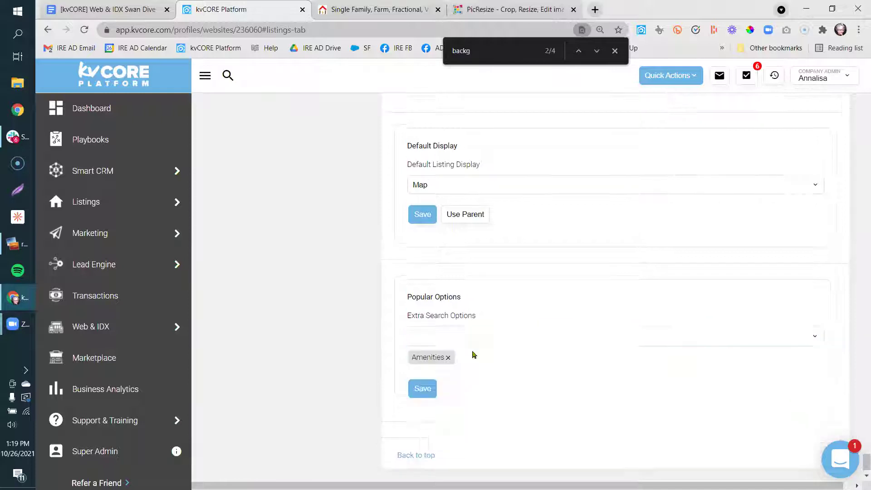
{"action": "left_click", "coordinate": [503, 337]}
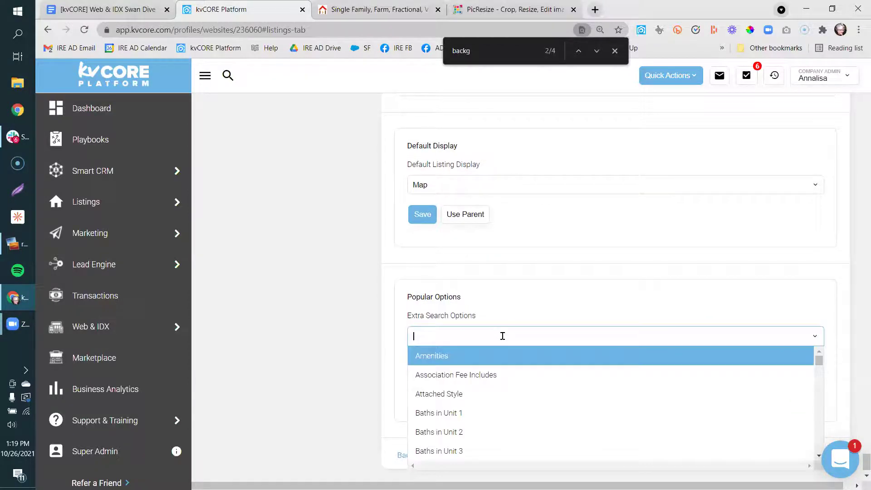
{"action": "left_click_drag", "start_coordinate": [819, 356], "coordinate": [818, 374]}
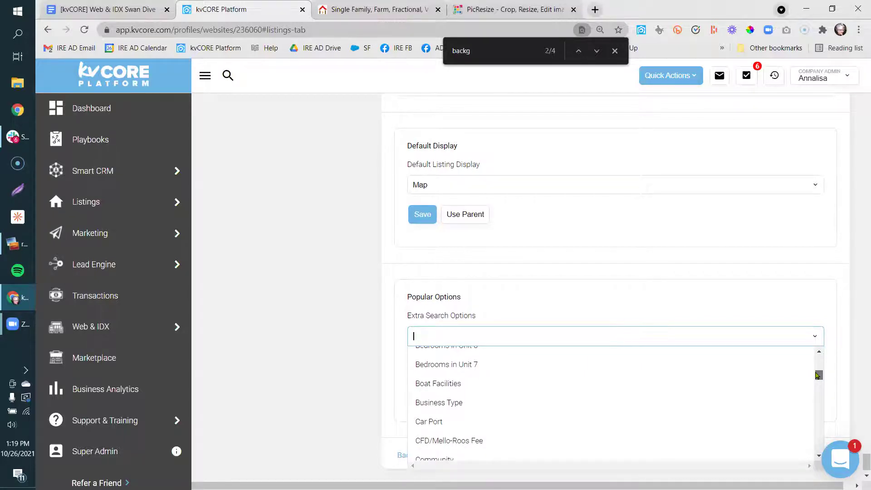
{"action": "left_click_drag", "start_coordinate": [819, 375], "coordinate": [818, 382]}
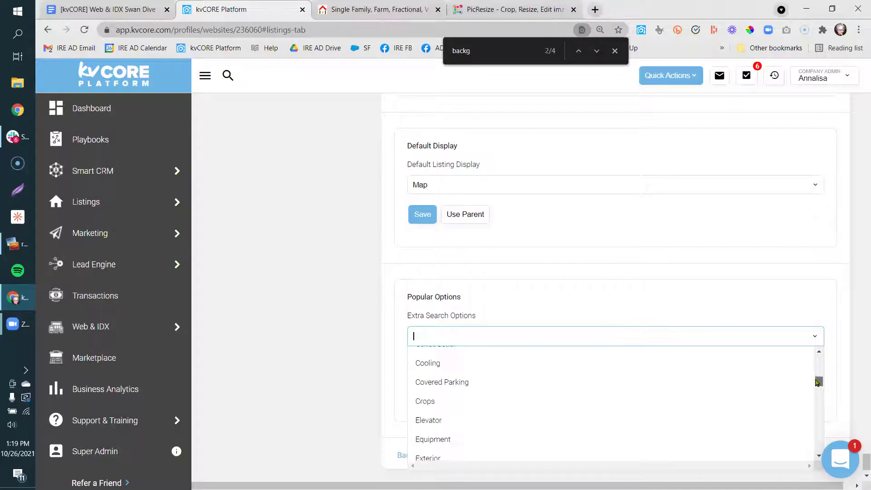
{"action": "left_click", "coordinate": [610, 420]}
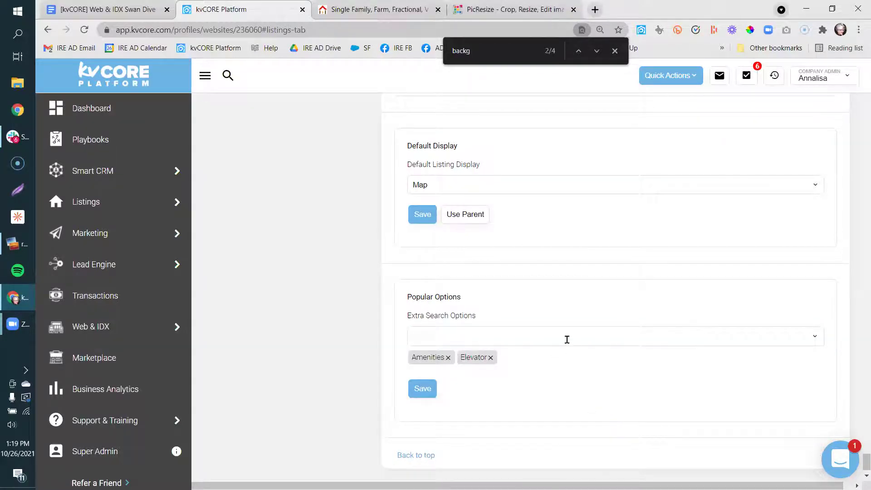
{"action": "left_click", "coordinate": [566, 339]}
{"action": "left_click_drag", "start_coordinate": [819, 369], "coordinate": [817, 393]}
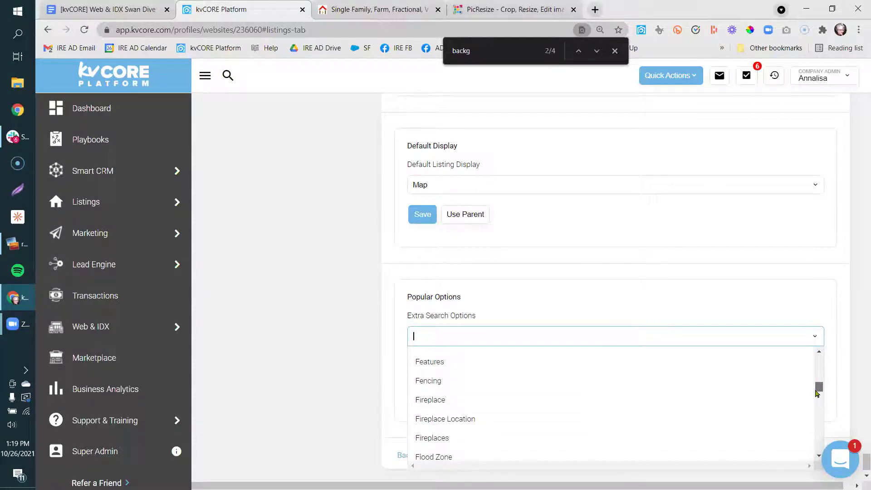
{"action": "left_click", "coordinate": [761, 385]}
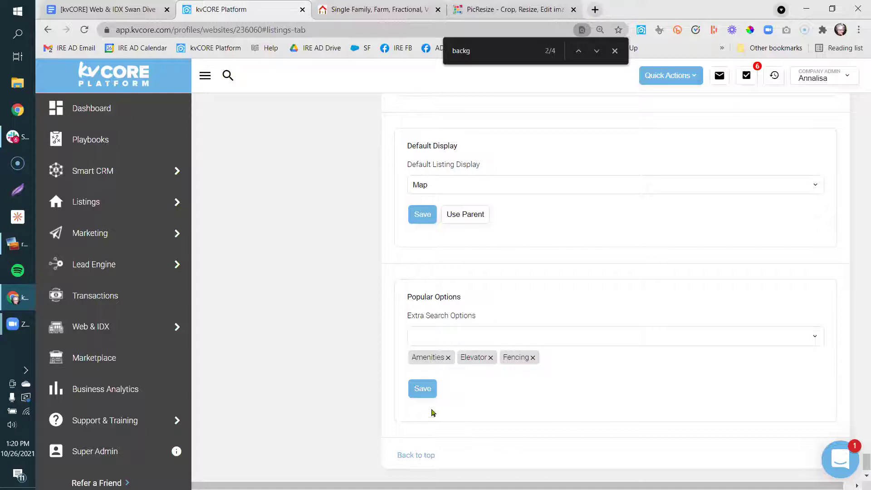
{"action": "left_click", "coordinate": [415, 398]}
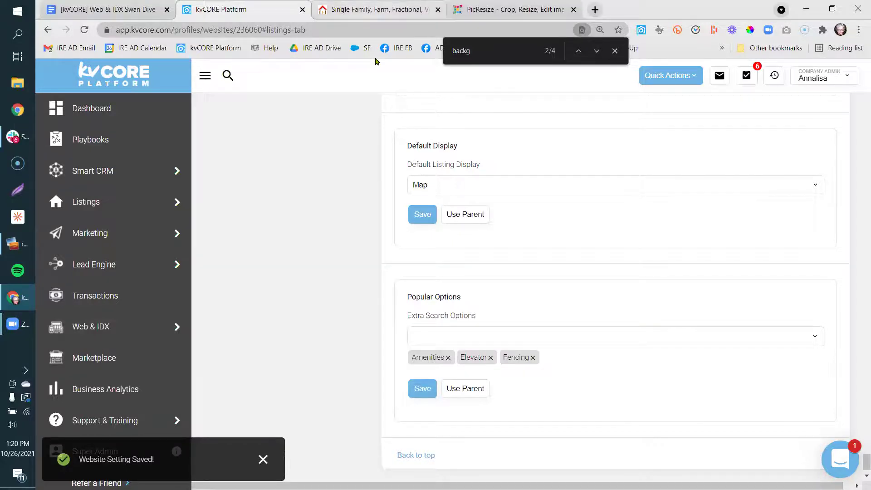
{"action": "left_click", "coordinate": [376, 9]}
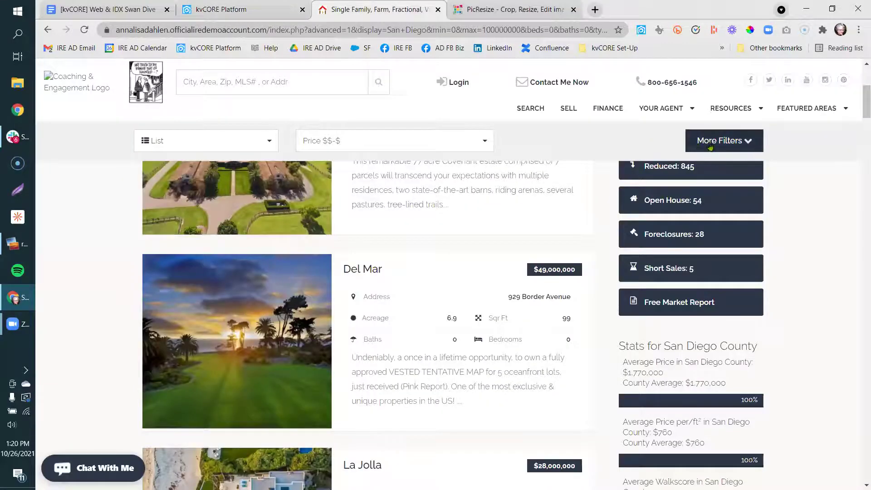
Open More Filters on the live site and scroll through Structural Options, Rental Options and Keywords.
{"action": "left_click", "coordinate": [710, 144]}
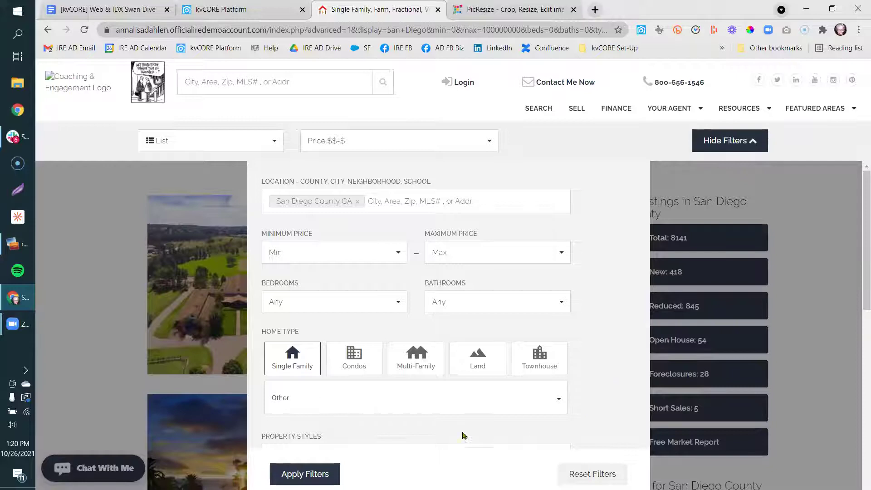
{"action": "scroll", "coordinate": [462, 432], "scroll_direction": "down", "scroll_amount": 5}
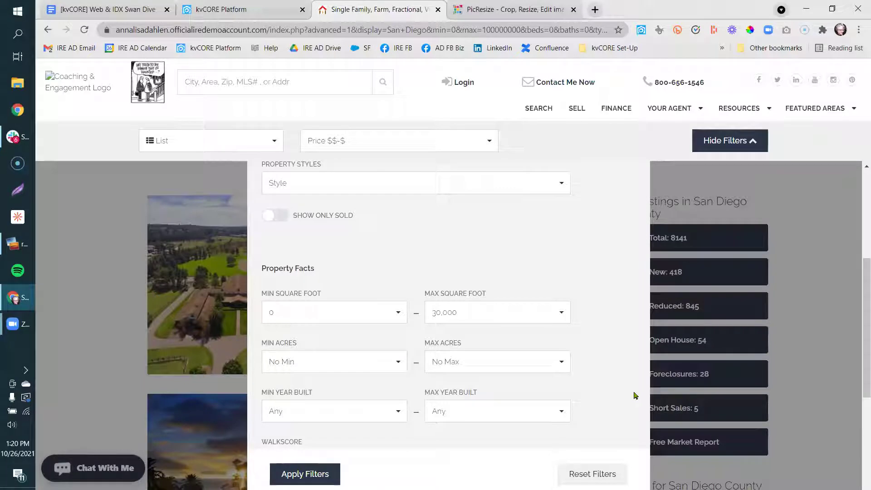
{"action": "scroll", "coordinate": [635, 395], "scroll_direction": "down", "scroll_amount": 5}
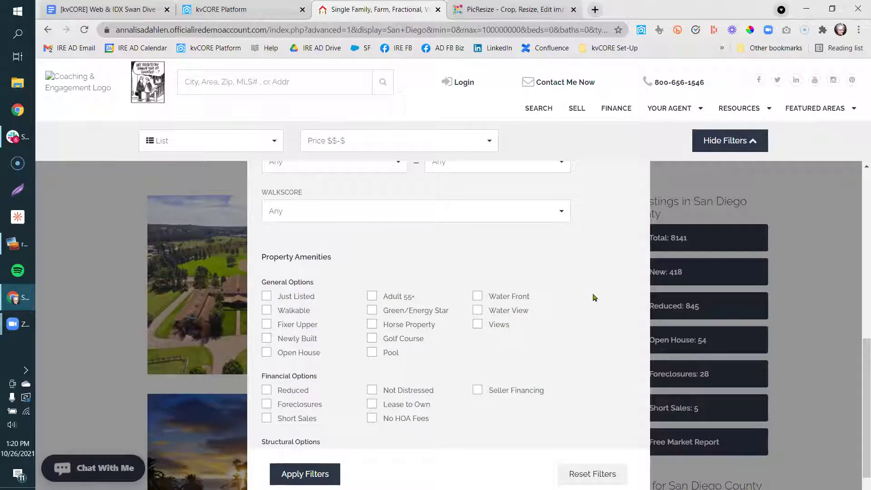
{"action": "scroll", "coordinate": [594, 297], "scroll_direction": "down", "scroll_amount": 5}
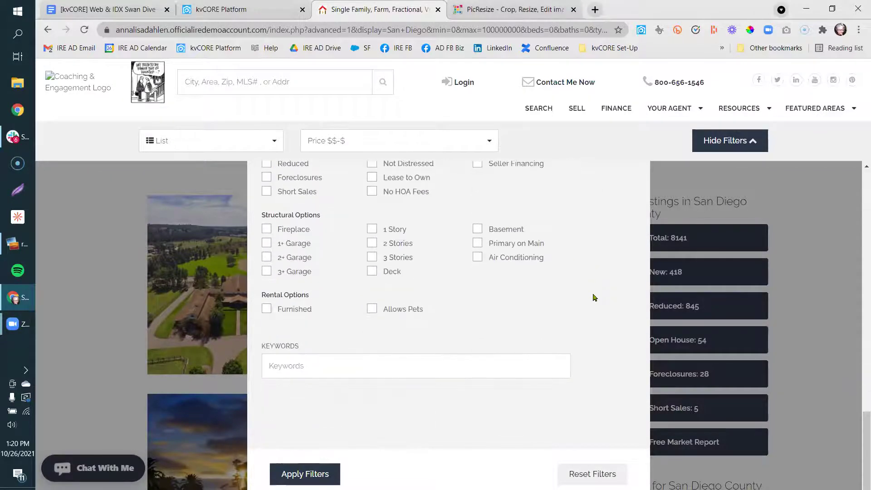
{"action": "scroll", "coordinate": [594, 297], "scroll_direction": "down", "scroll_amount": 2}
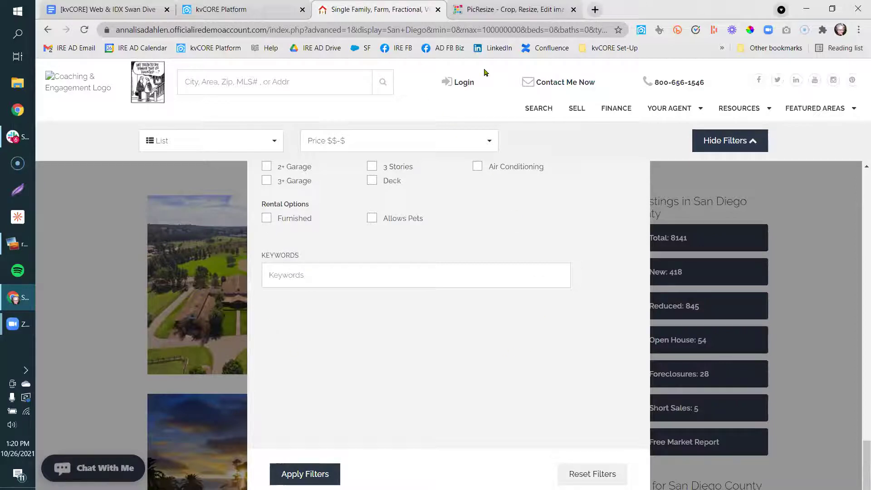
{"action": "right_click", "coordinate": [386, 10]}
Reload the listings site and expand More Filters to see the full filter list.
{"action": "left_click", "coordinate": [407, 81]}
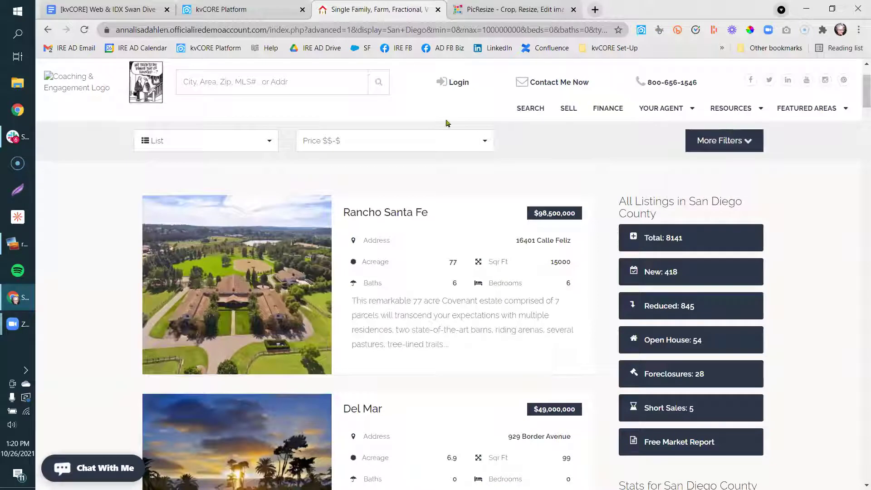
{"action": "left_click", "coordinate": [732, 146]}
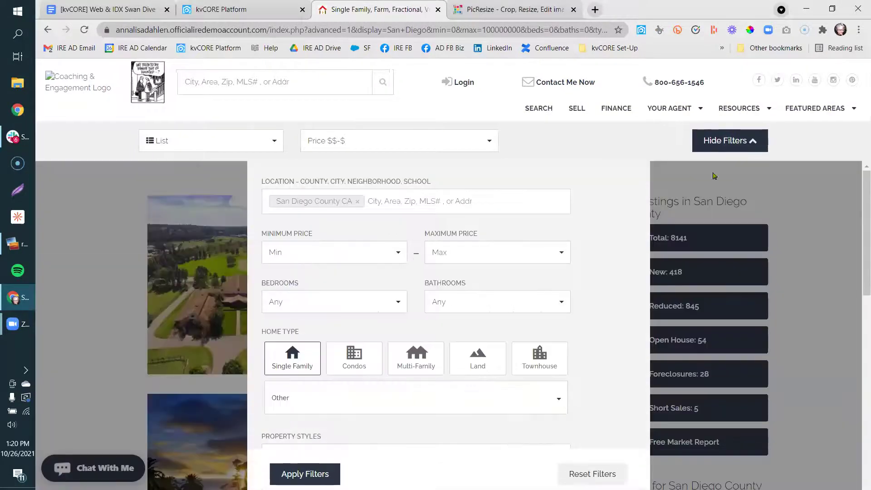
{"action": "scroll", "coordinate": [610, 270], "scroll_direction": "down", "scroll_amount": 7}
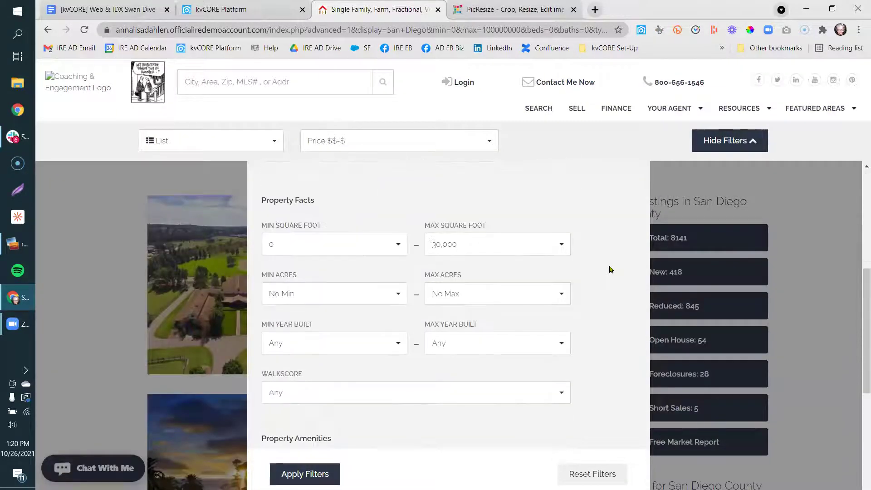
{"action": "scroll", "coordinate": [610, 269], "scroll_direction": "down", "scroll_amount": 8}
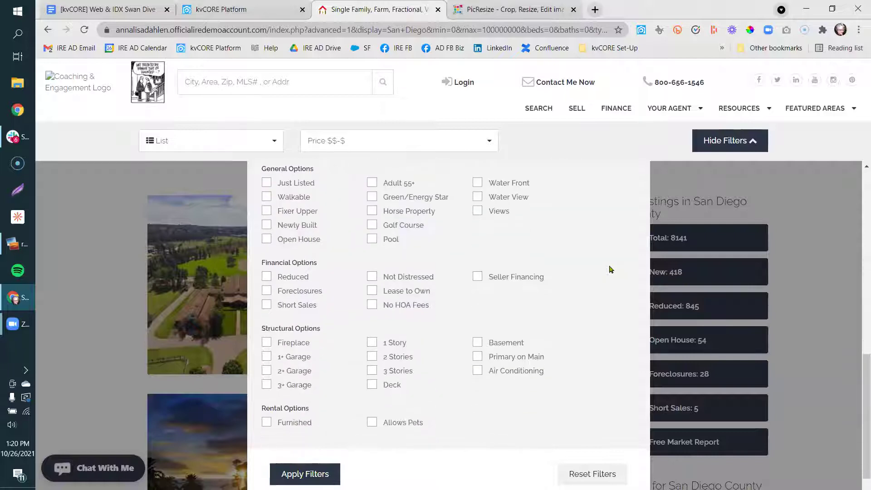
{"action": "scroll", "coordinate": [611, 269], "scroll_direction": "down", "scroll_amount": 2}
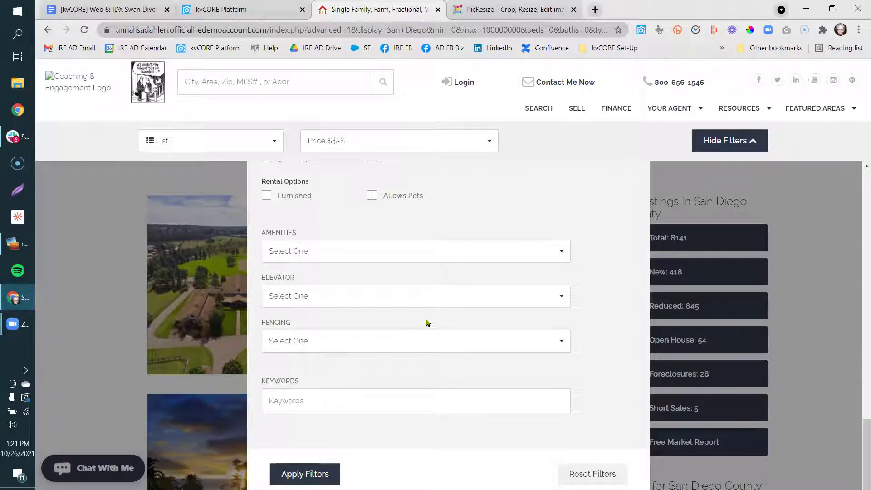
Inspect the choices in the new Amenities, Elevator and Fencing filter dropdowns.
{"action": "left_click", "coordinate": [321, 258]}
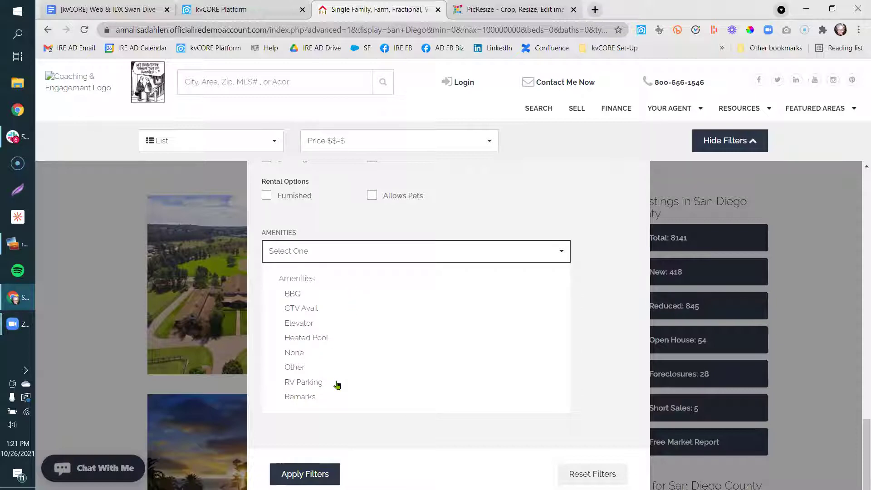
{"action": "left_click", "coordinate": [634, 333]}
{"action": "left_click", "coordinate": [399, 312]}
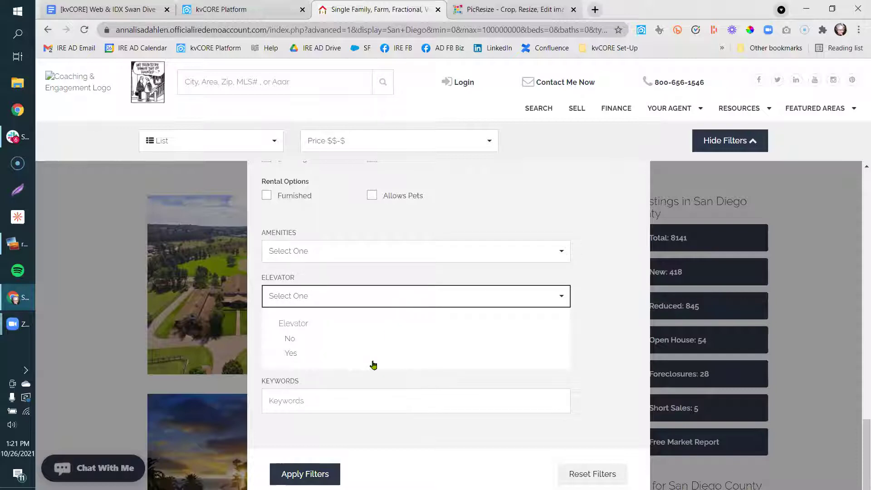
{"action": "left_click", "coordinate": [634, 372]}
{"action": "left_click", "coordinate": [473, 351]}
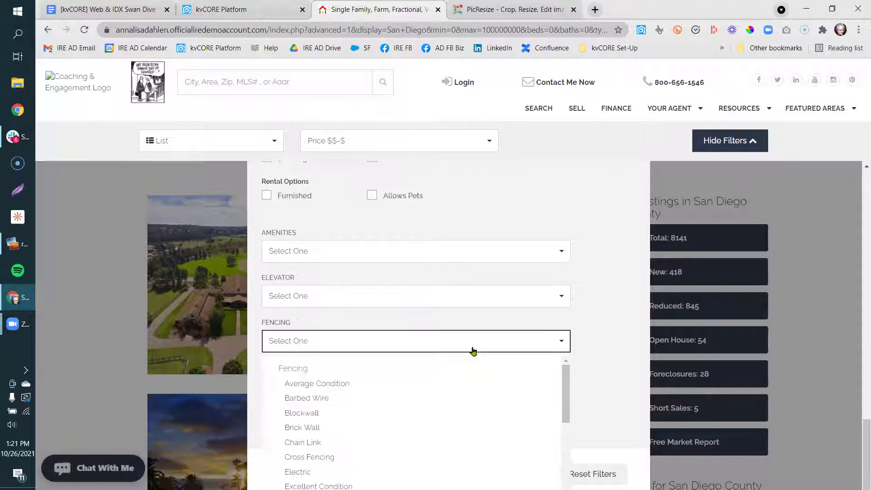
{"action": "left_click_drag", "start_coordinate": [567, 399], "coordinate": [566, 476]}
{"action": "left_click", "coordinate": [604, 399]}
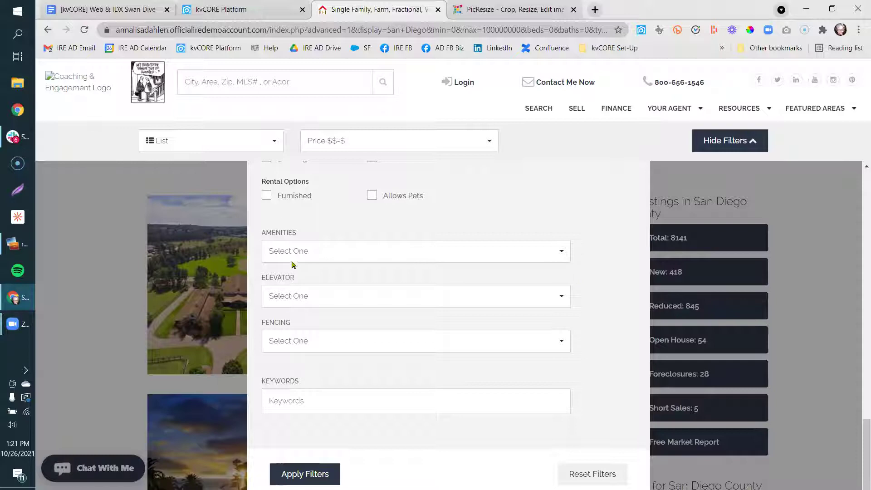
{"action": "left_click", "coordinate": [240, 6]}
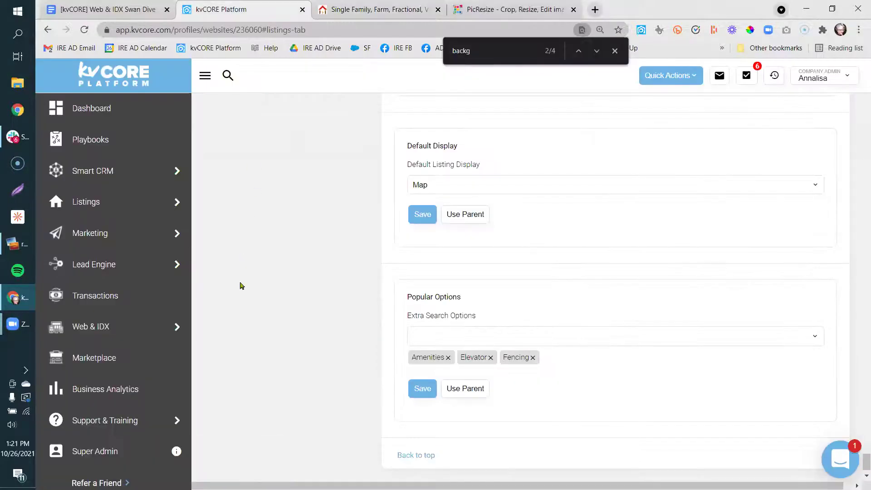
Go to the website's Listings settings section.
{"action": "mouse_move", "coordinate": [111, 328]}
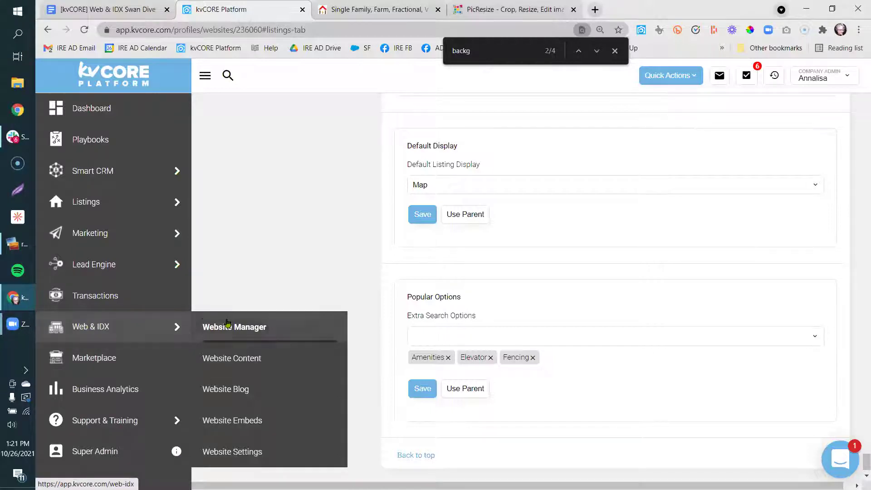
{"action": "left_click", "coordinate": [235, 456]}
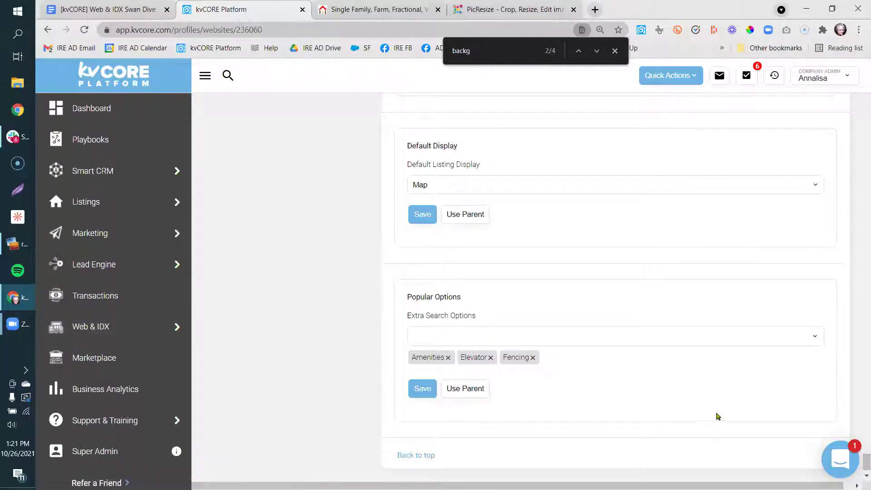
{"action": "scroll", "coordinate": [857, 131], "scroll_direction": "up", "scroll_amount": 20}
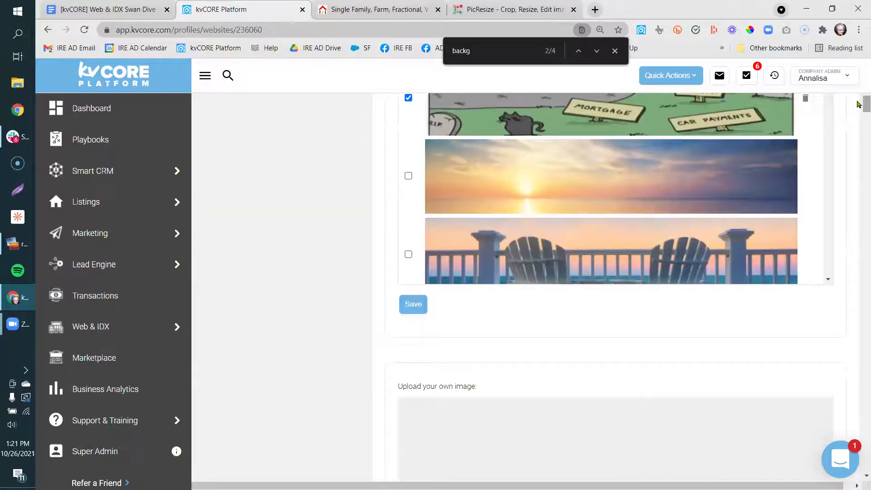
{"action": "scroll", "coordinate": [858, 104], "scroll_direction": "up", "scroll_amount": 5}
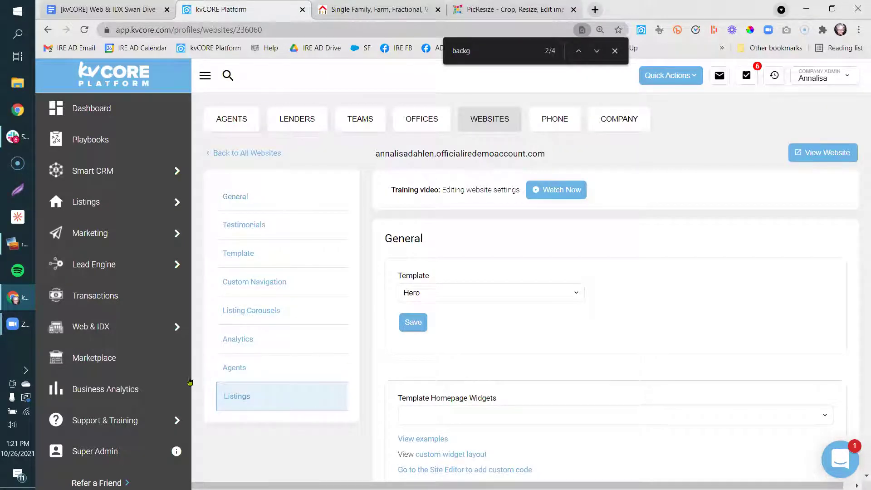
{"action": "left_click", "coordinate": [241, 397]}
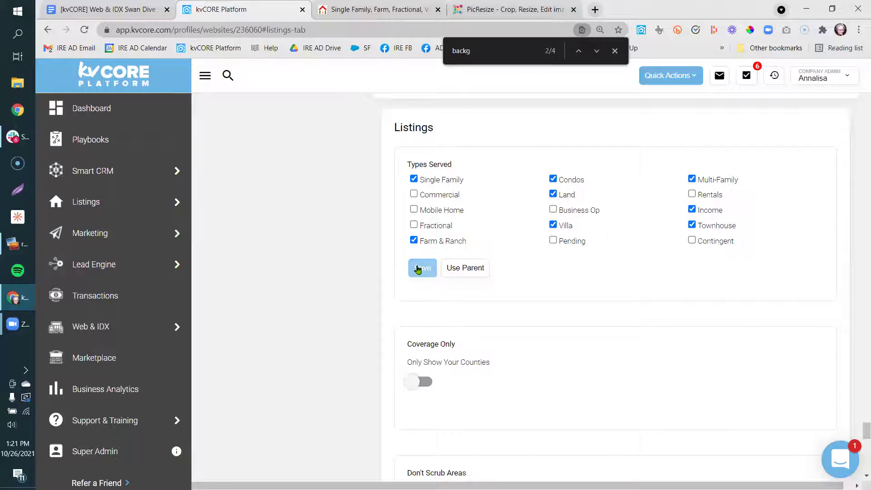
Review Default Sort unchanged and keep Map as the default listing display.
{"action": "scroll", "coordinate": [307, 334], "scroll_direction": "down", "scroll_amount": 10}
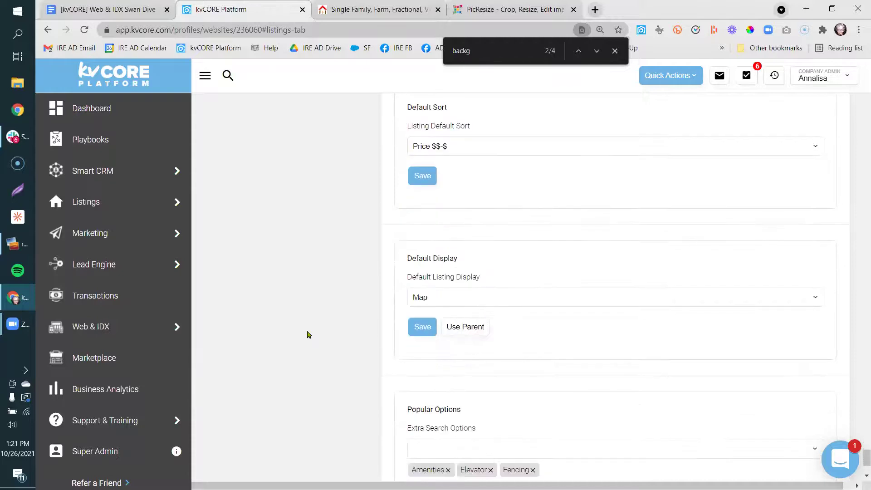
{"action": "left_click", "coordinate": [459, 147]}
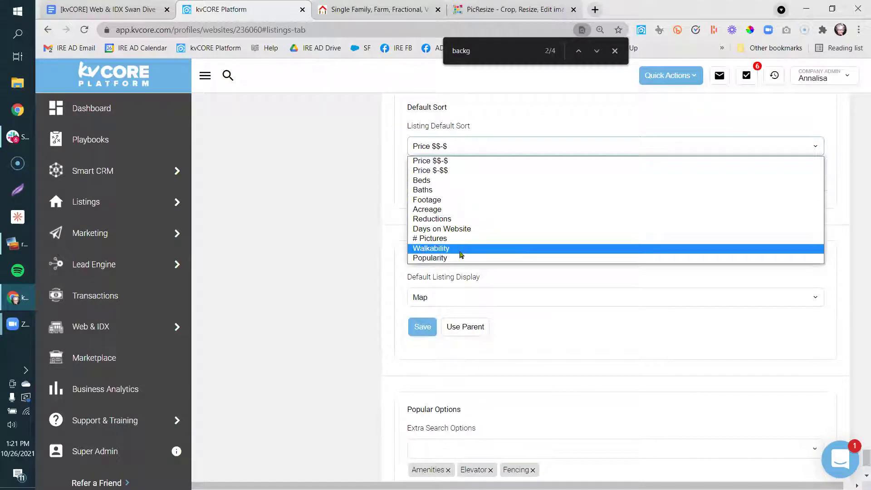
{"action": "left_click", "coordinate": [360, 230]}
{"action": "left_click", "coordinate": [459, 299]}
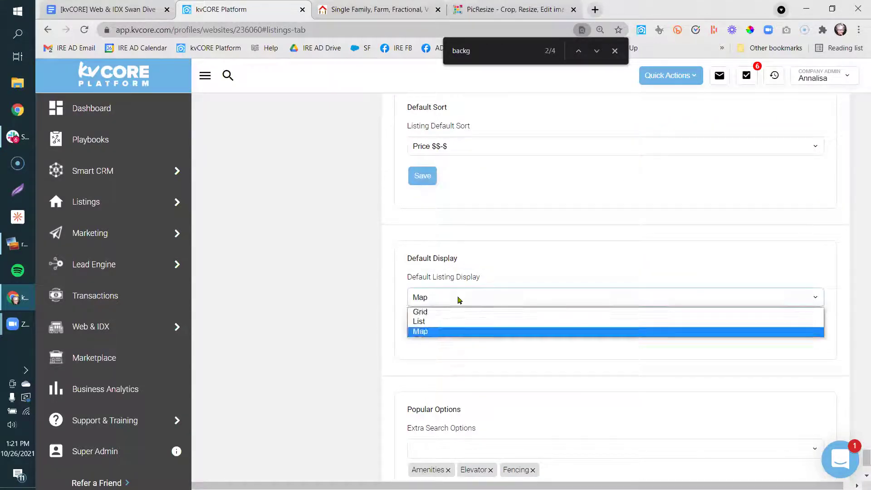
{"action": "left_click", "coordinate": [363, 319]}
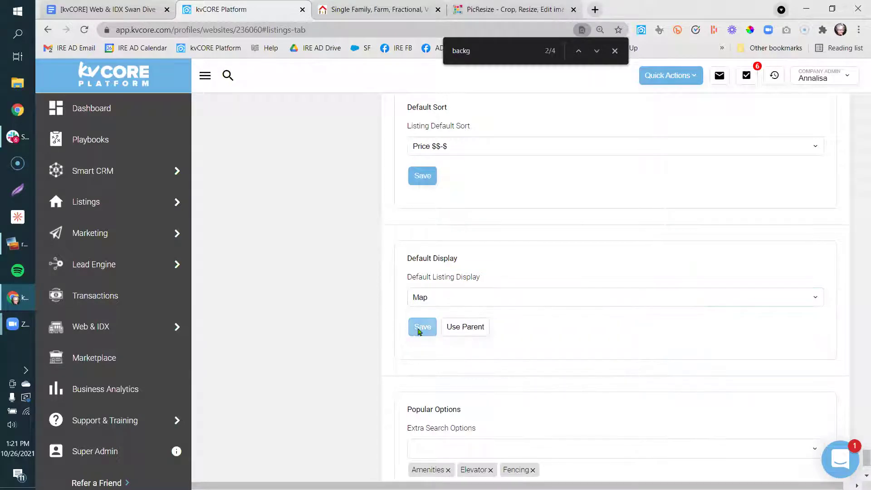
Save Popular Options (Amenities, Elevator, Fencing) and tick Pending under Types Served.
{"action": "scroll", "coordinate": [328, 342], "scroll_direction": "down", "scroll_amount": 3}
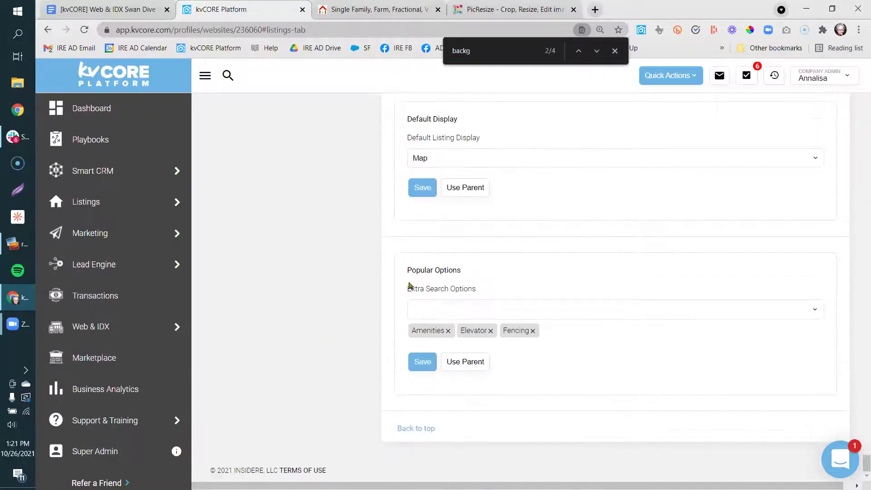
{"action": "left_click", "coordinate": [423, 369]}
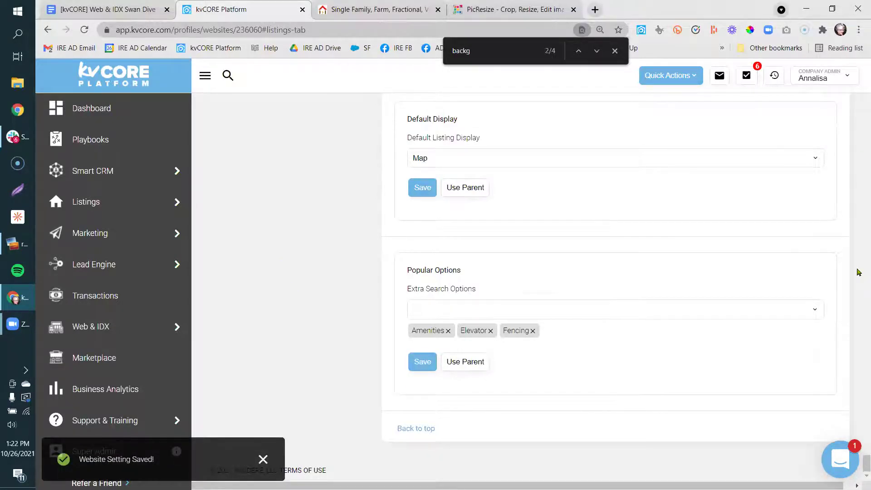
{"action": "scroll", "coordinate": [354, 275], "scroll_direction": "up", "scroll_amount": 5}
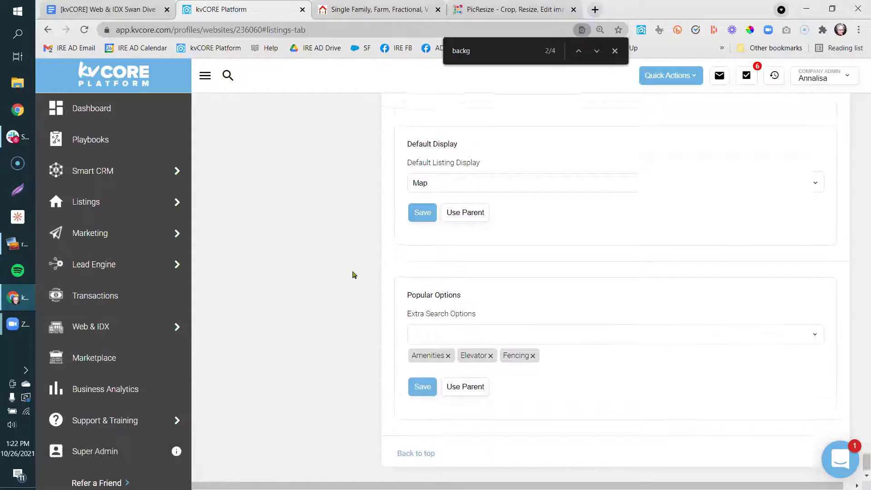
{"action": "scroll", "coordinate": [354, 274], "scroll_direction": "up", "scroll_amount": 10}
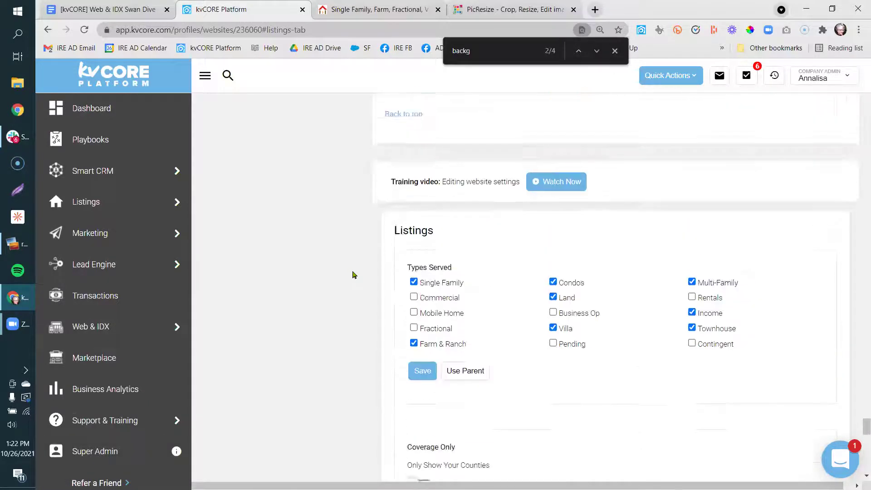
{"action": "scroll", "coordinate": [354, 275], "scroll_direction": "down", "scroll_amount": 3}
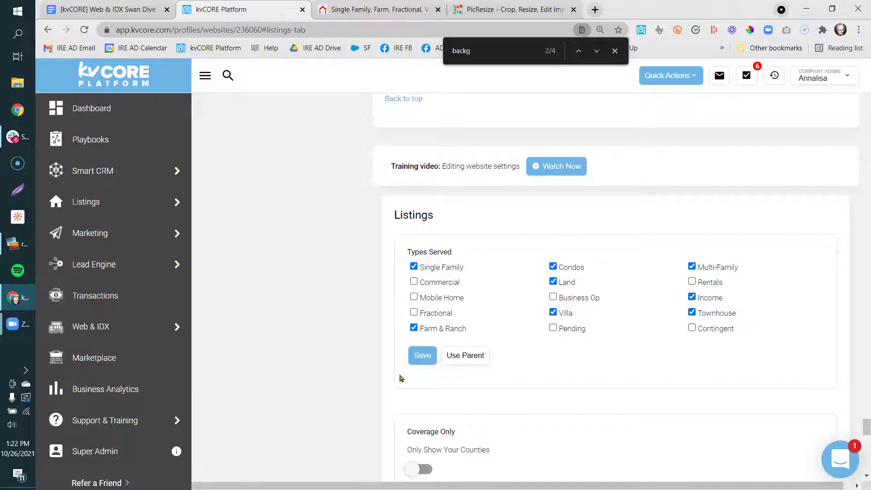
{"action": "left_click", "coordinate": [554, 328]}
Untick Pending under Types Served and scroll down through the settings.
{"action": "left_click", "coordinate": [558, 330]}
{"action": "scroll", "coordinate": [333, 363], "scroll_direction": "down", "scroll_amount": 5}
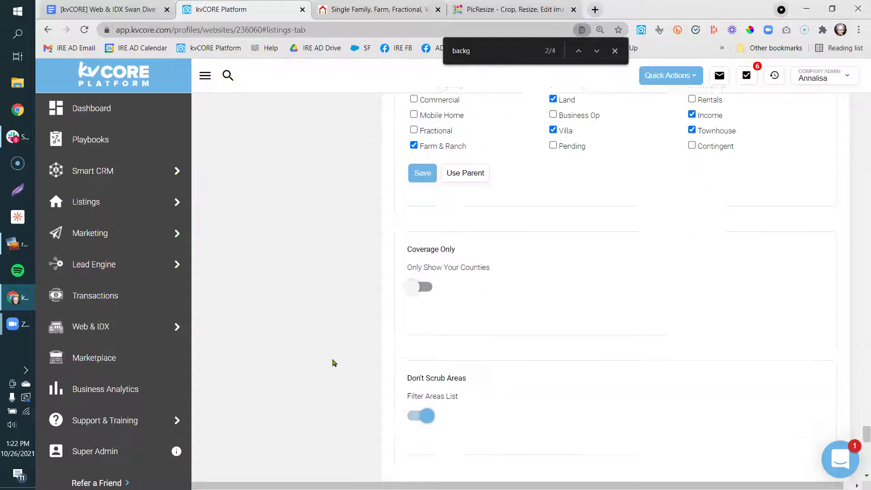
{"action": "scroll", "coordinate": [334, 363], "scroll_direction": "down", "scroll_amount": 6}
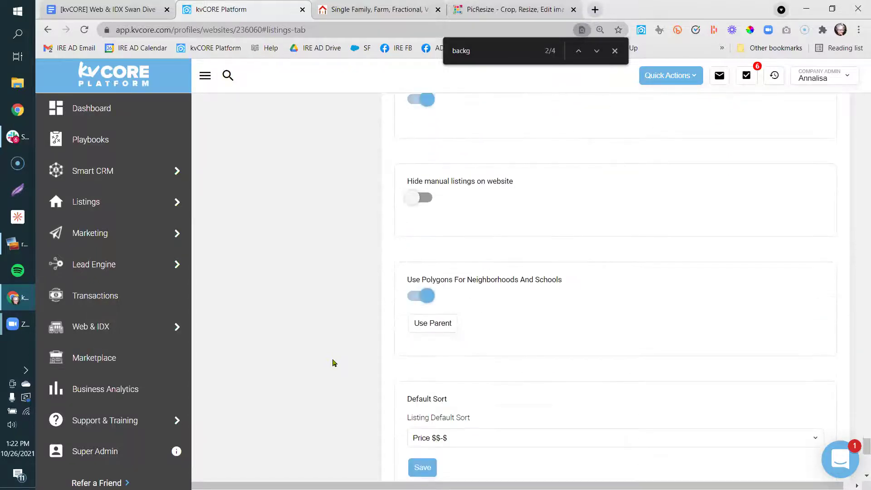
{"action": "scroll", "coordinate": [333, 363], "scroll_direction": "down", "scroll_amount": 6}
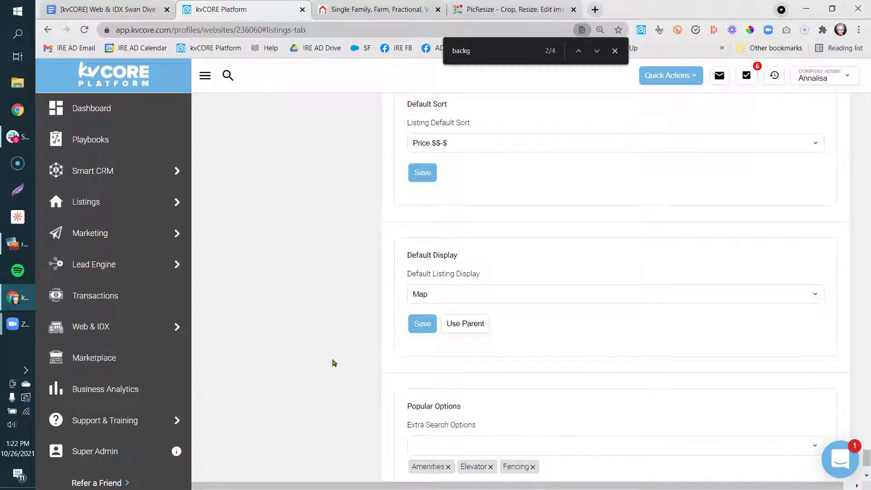
{"action": "scroll", "coordinate": [333, 363], "scroll_direction": "down", "scroll_amount": 3}
Search the page for 'limited' to find the Use Limited Listing Labels setting.
{"action": "key", "text": "ctrl+f"}
{"action": "type", "text": "limited"}
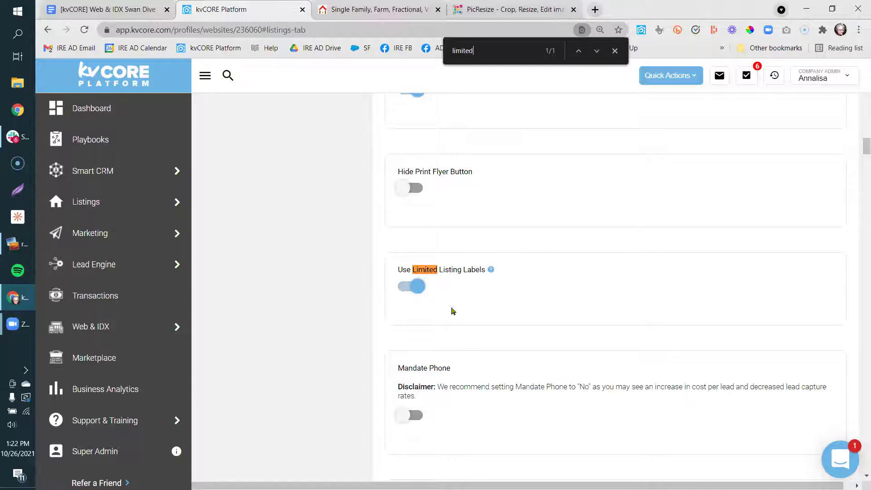
{"action": "mouse_move", "coordinate": [491, 275]}
{"action": "left_click", "coordinate": [129, 7]}
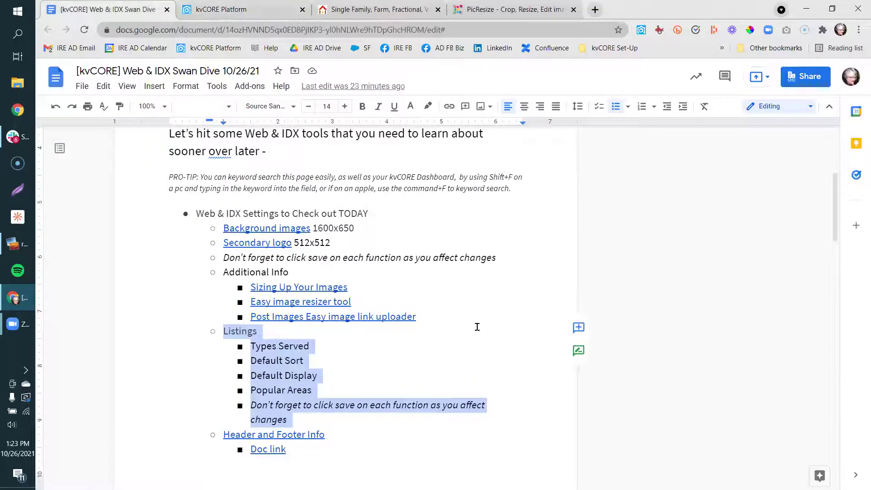
Read the guide's 'How to Add the Reviews' footer steps down to the example website link.
{"action": "left_click", "coordinate": [615, 59]}
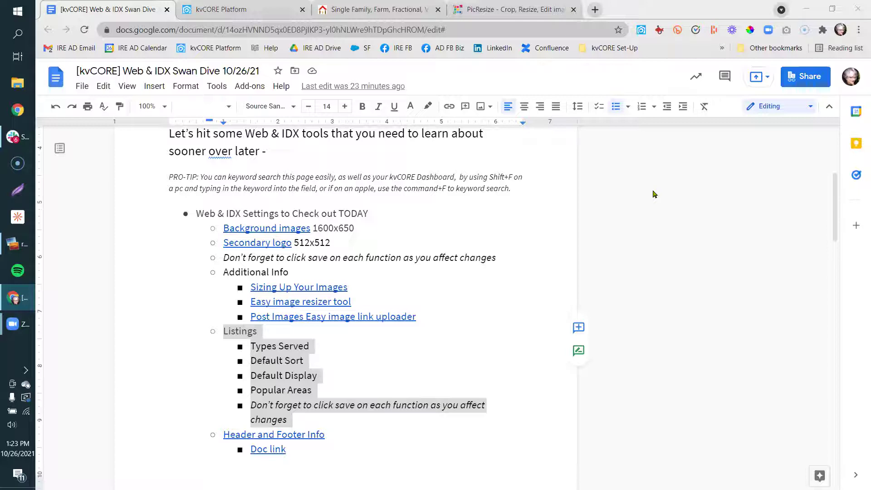
{"action": "left_click", "coordinate": [509, 272]}
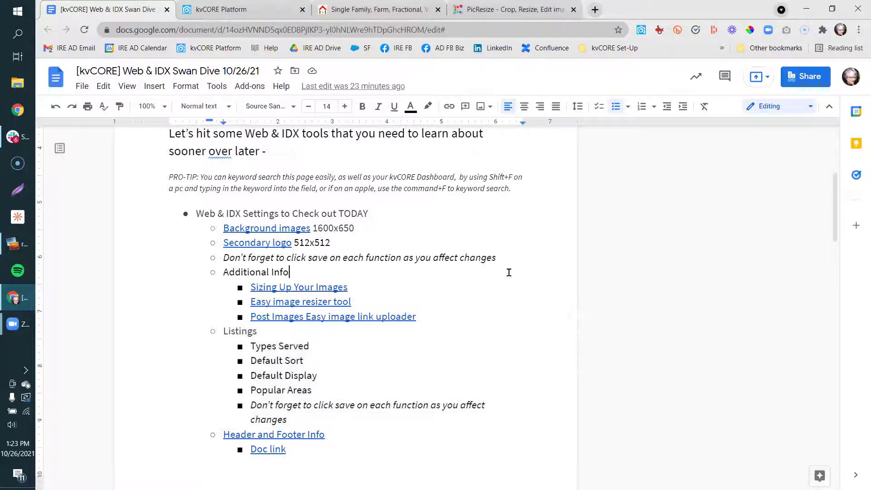
{"action": "key", "text": "Down"}
{"action": "key", "text": "Down"}
{"action": "key", "text": "Down"}
{"action": "key", "text": "Down"}
{"action": "key", "text": "Down"}
{"action": "key", "text": "Down"}
{"action": "key", "text": "Down"}
{"action": "key", "text": "Down"}
{"action": "key", "text": "Down"}
{"action": "key", "text": "Down"}
{"action": "key", "text": "Down"}
{"action": "key", "text": "Down"}
{"action": "key", "text": "Down"}
{"action": "key", "text": "Down"}
{"action": "key", "text": "Down"}
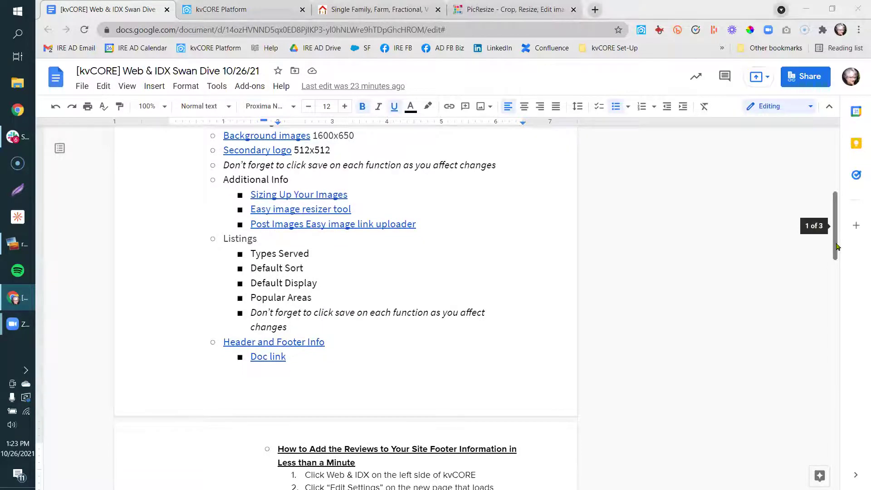
{"action": "left_click_drag", "start_coordinate": [837, 246], "coordinate": [840, 287]}
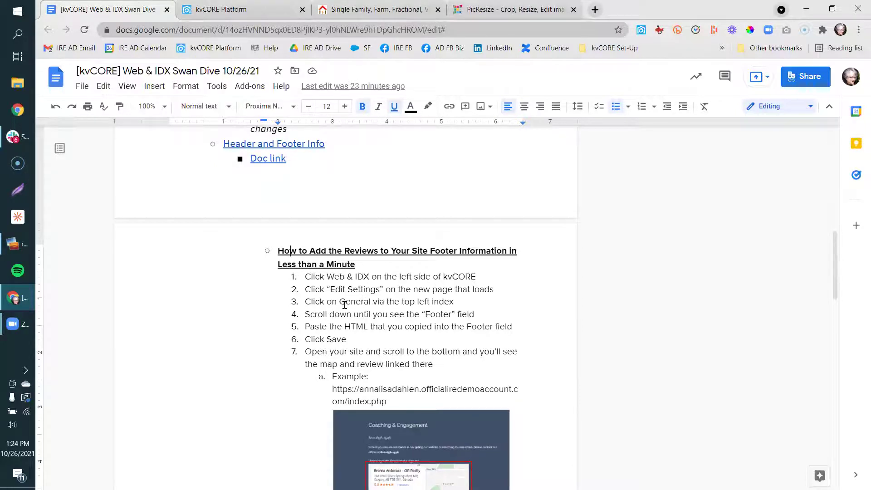
{"action": "left_click", "coordinate": [246, 347]}
{"action": "key", "text": "Down"}
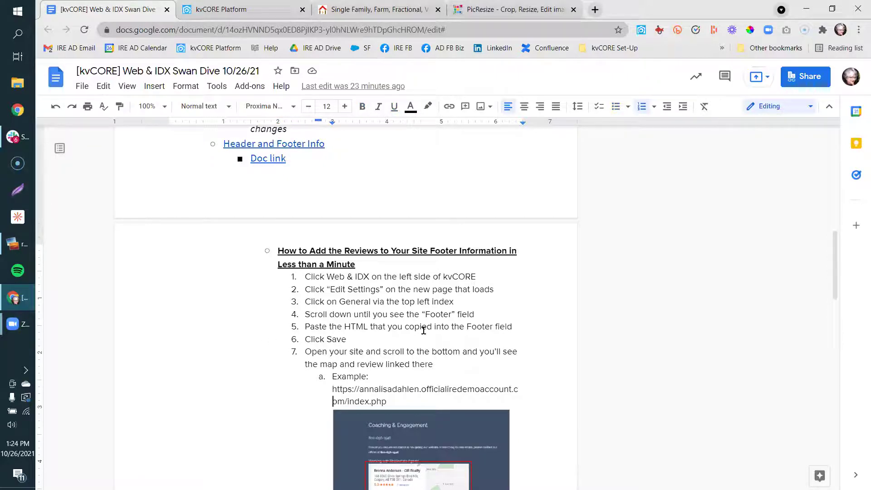
{"action": "left_click", "coordinate": [234, 9]}
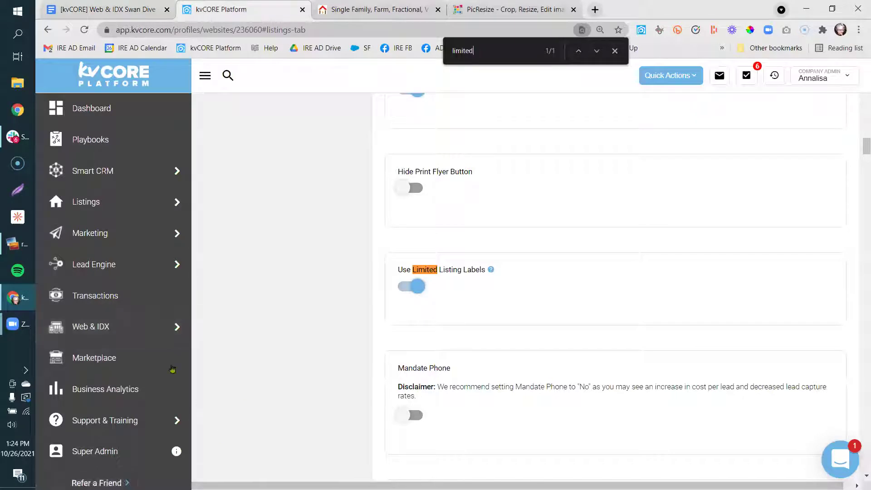
Search the page for 'footer' and select the sotellus.com script in Custom Footer.
{"action": "mouse_move", "coordinate": [177, 327]}
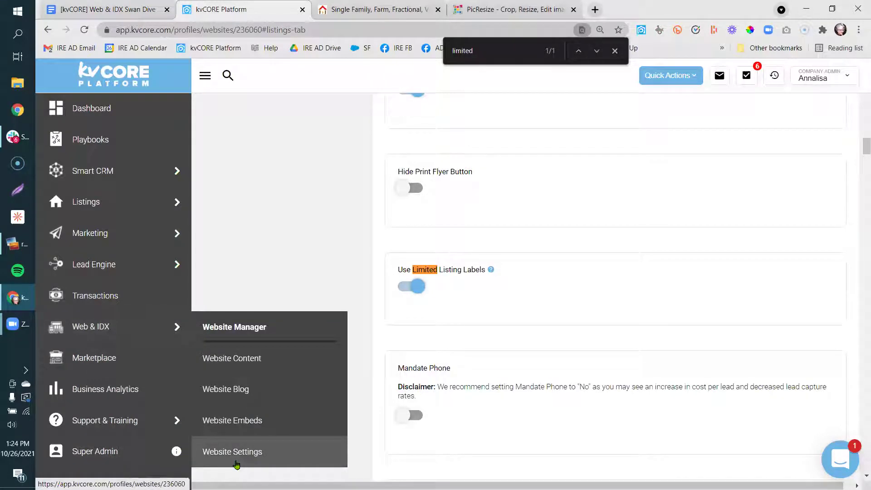
{"action": "double_click", "coordinate": [485, 60]}
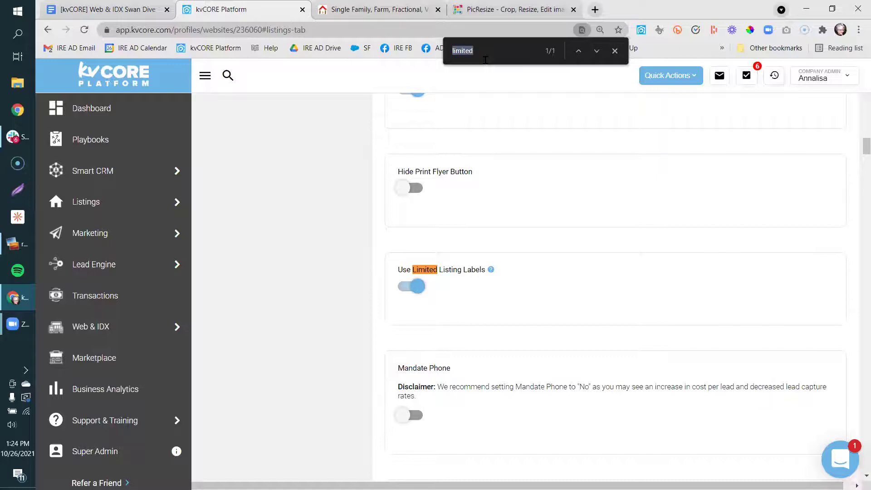
{"action": "type", "text": "footer"}
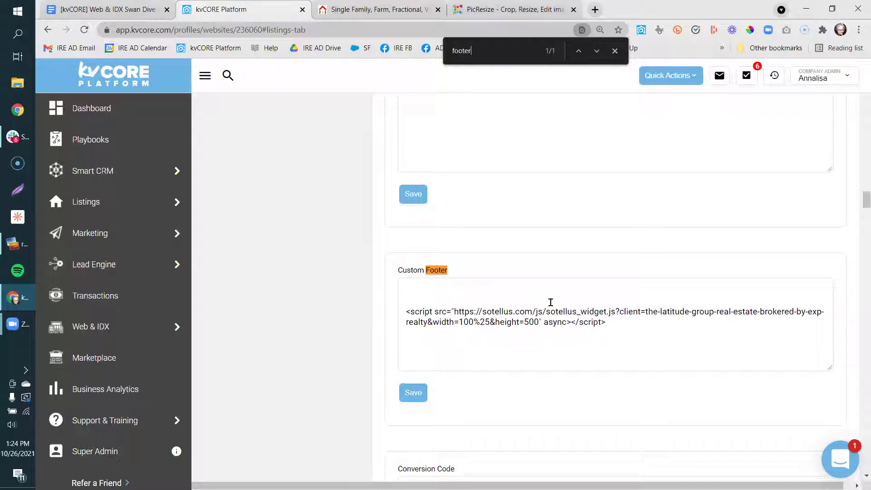
{"action": "left_click", "coordinate": [613, 320]}
{"action": "left_click_drag", "start_coordinate": [434, 336], "coordinate": [399, 312]}
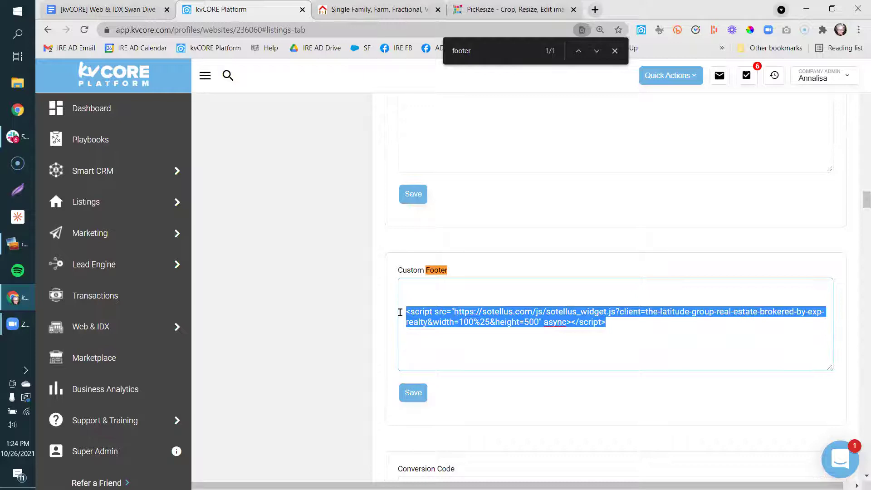
{"action": "left_click", "coordinate": [558, 61]}
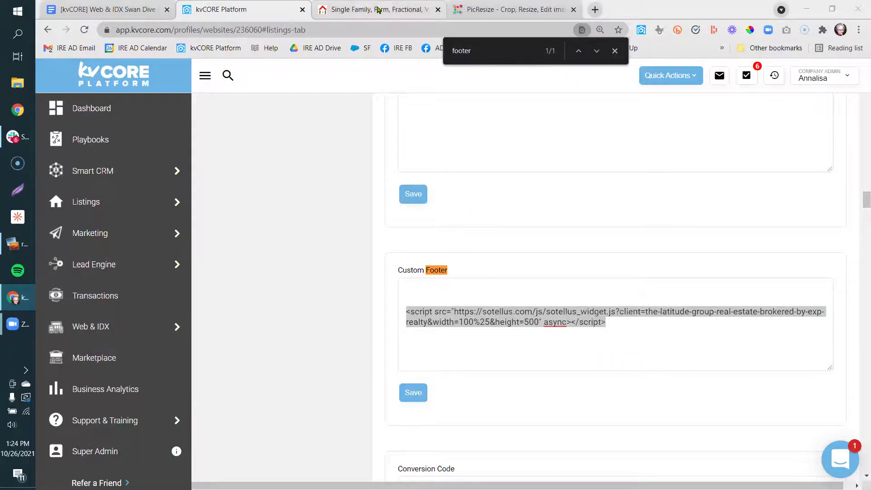
{"action": "left_click", "coordinate": [381, 9]}
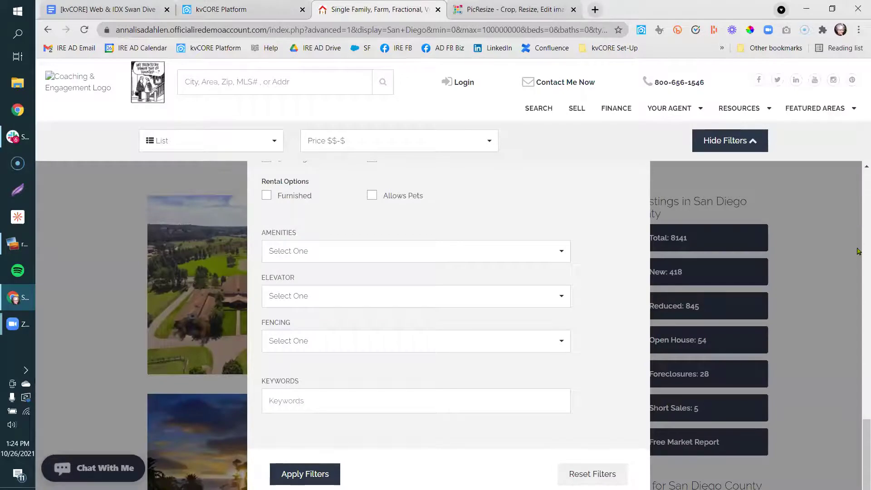
Hide the site's search filters and scroll down to the SoTellUs reviews footer widget.
{"action": "scroll", "coordinate": [859, 250], "scroll_direction": "up", "scroll_amount": 10}
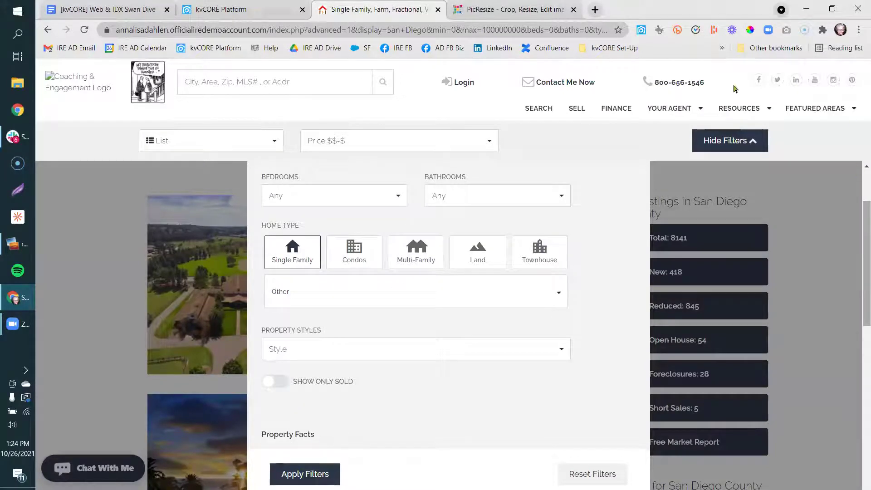
{"action": "left_click_drag", "start_coordinate": [859, 272], "coordinate": [860, 470]}
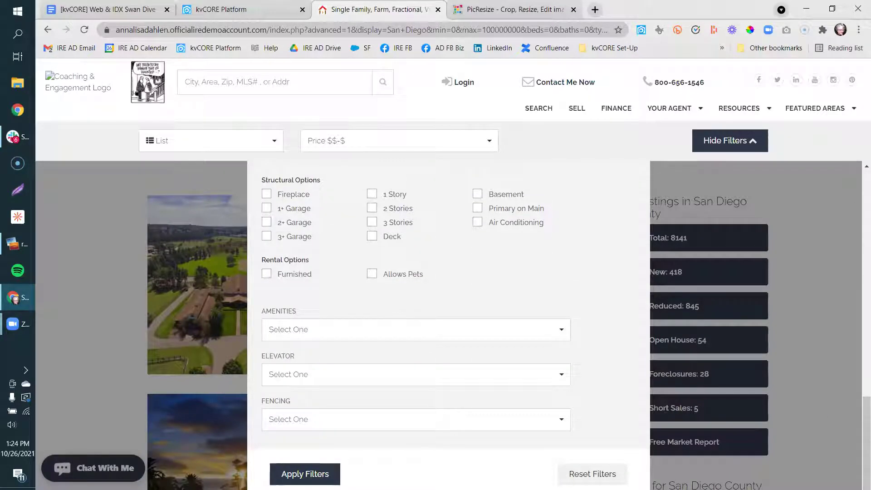
{"action": "left_click", "coordinate": [709, 140]}
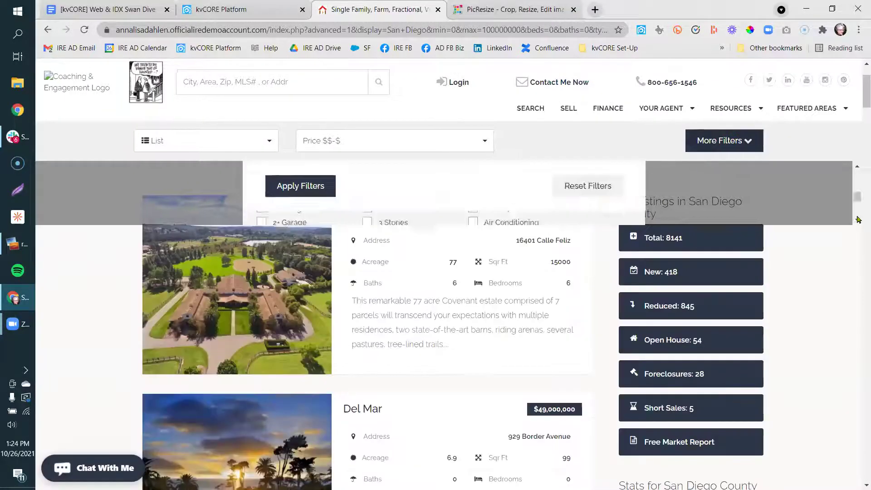
{"action": "left_click_drag", "start_coordinate": [860, 91], "coordinate": [858, 465]}
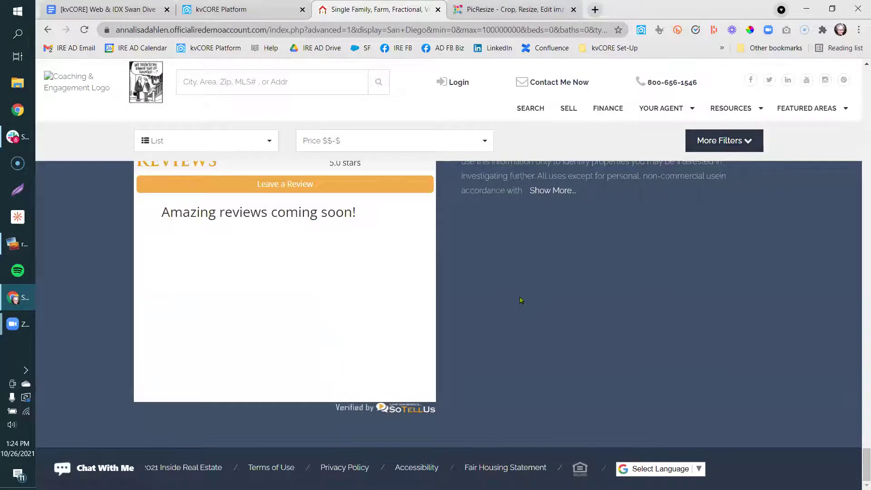
{"action": "scroll", "coordinate": [521, 301], "scroll_direction": "up", "scroll_amount": 1}
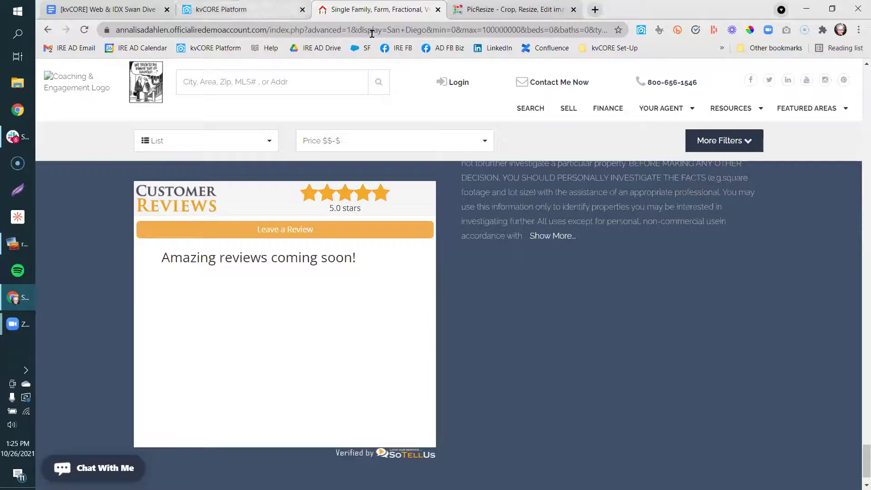
{"action": "left_click", "coordinate": [129, 8]}
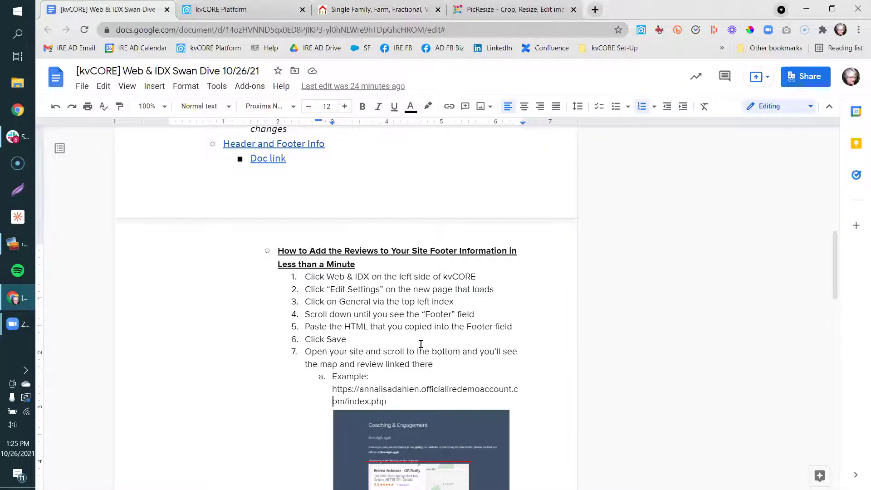
Open the Google Reviews footer guide from the notes' Doc link.
{"action": "left_click", "coordinate": [311, 340]}
{"action": "key", "text": "Down"}
{"action": "key", "text": "Down"}
{"action": "key", "text": "Down"}
{"action": "mouse_move", "coordinate": [836, 242]}
{"action": "left_mouse_down"}
{"action": "mouse_move", "coordinate": [836, 290]}
{"action": "mouse_move", "coordinate": [836, 257]}
{"action": "left_mouse_up"}
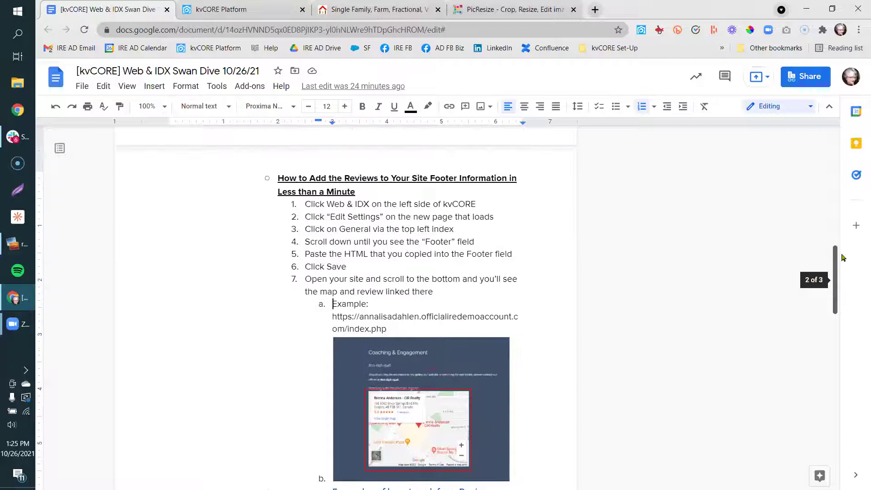
{"action": "left_click", "coordinate": [412, 178]}
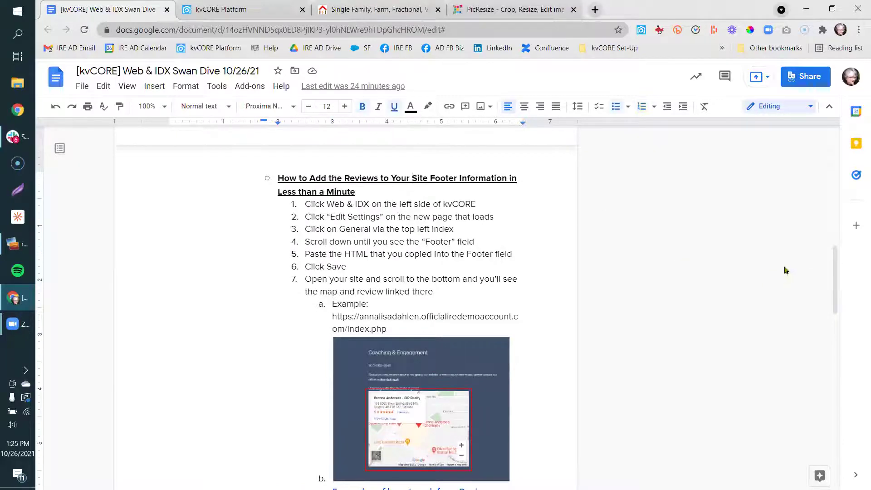
{"action": "left_click_drag", "start_coordinate": [837, 294], "coordinate": [836, 274]}
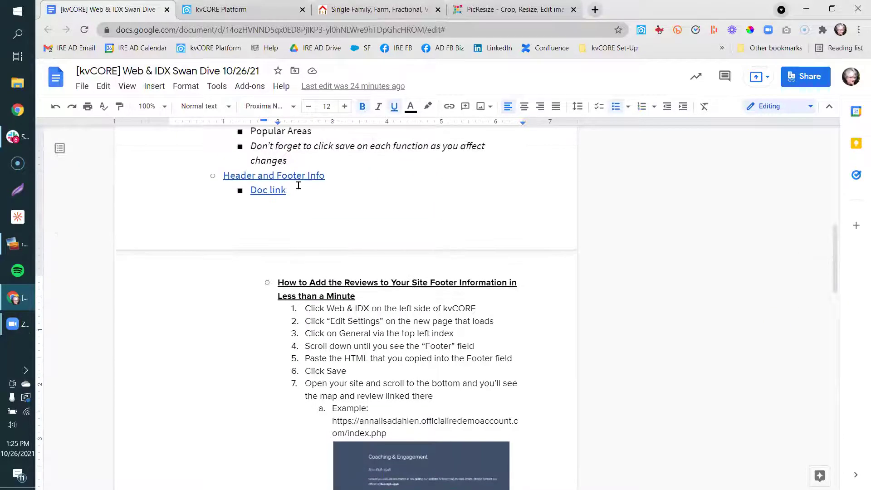
{"action": "left_click", "coordinate": [264, 193]}
{"action": "left_click", "coordinate": [278, 208]}
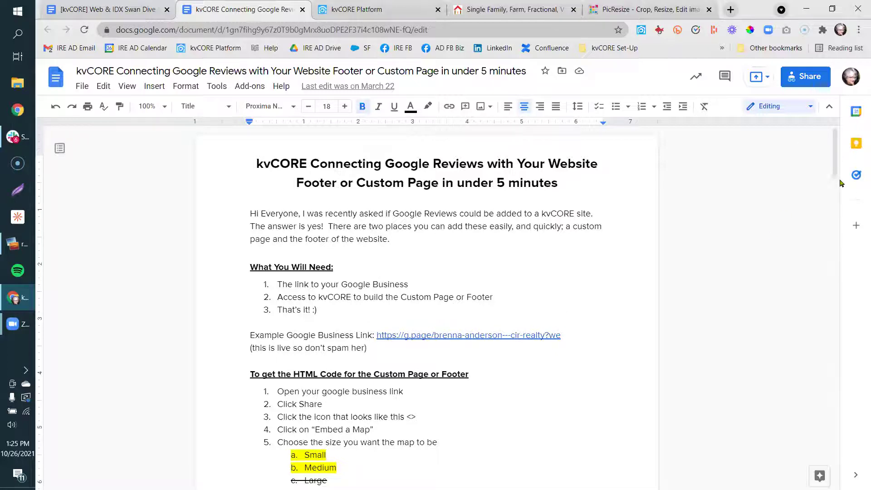
Follow the Example Google Business Link to the agency's Google Maps listing.
{"action": "scroll", "coordinate": [836, 190], "scroll_direction": "down", "scroll_amount": 1}
{"action": "scroll", "coordinate": [837, 190], "scroll_direction": "down", "scroll_amount": 1}
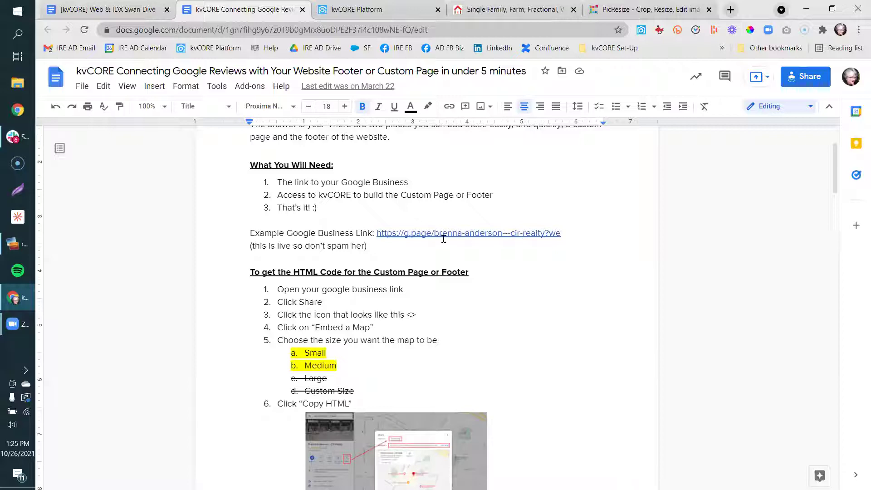
{"action": "left_click", "coordinate": [484, 236]}
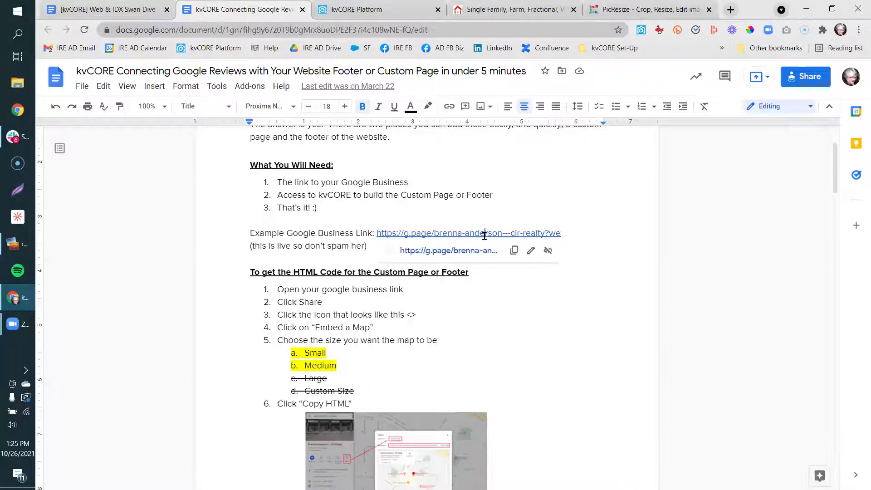
{"action": "left_click", "coordinate": [476, 251]}
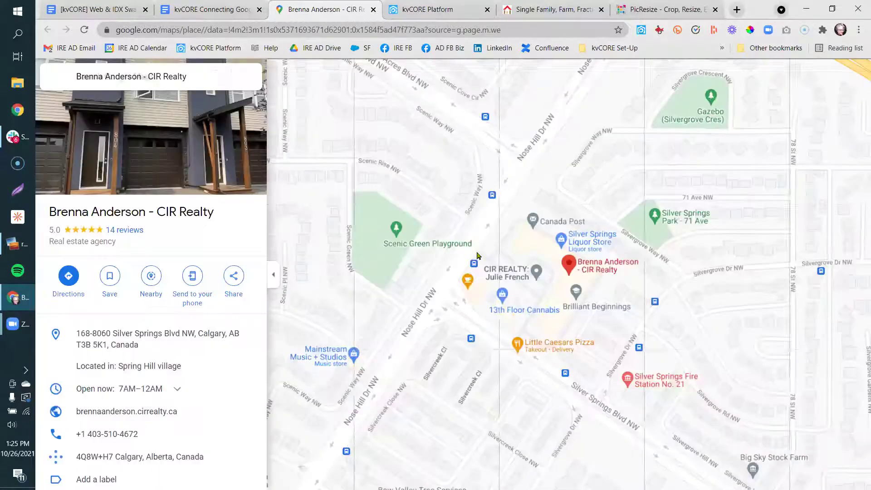
Copy the agency listing's embed-map HTML at the Small size from Google Maps.
{"action": "left_click", "coordinate": [231, 277]}
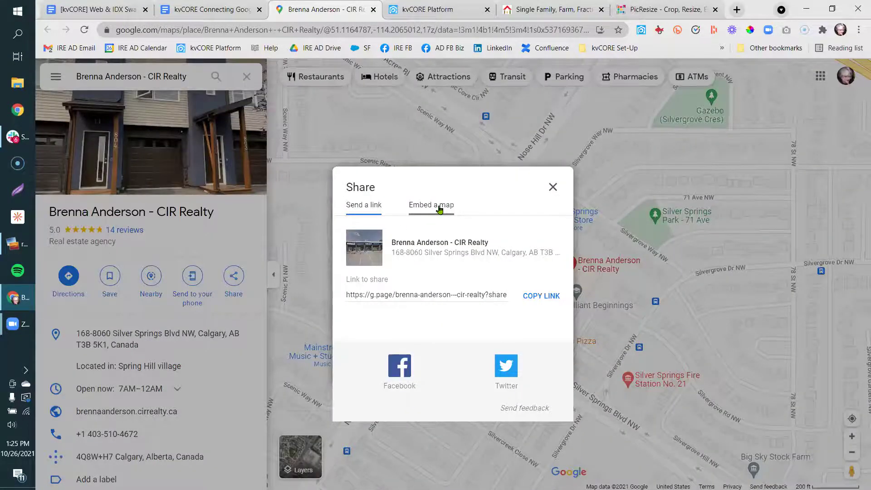
{"action": "left_click", "coordinate": [439, 209]}
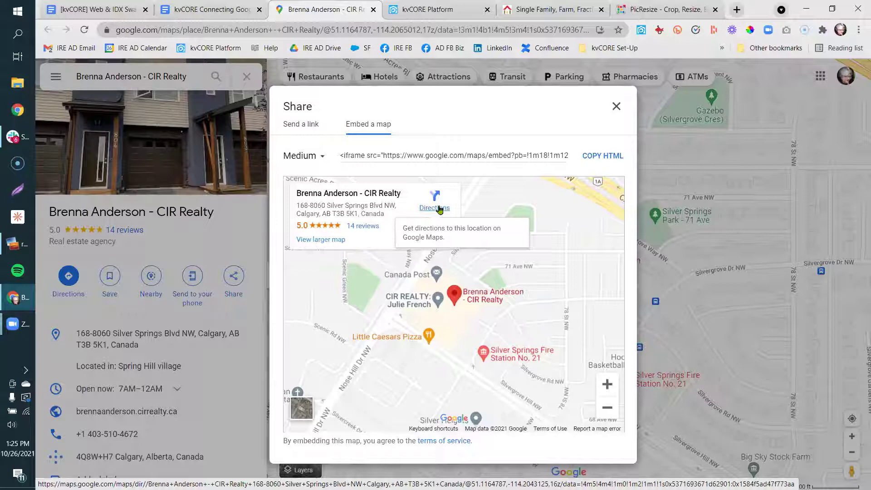
{"action": "left_click", "coordinate": [307, 159]}
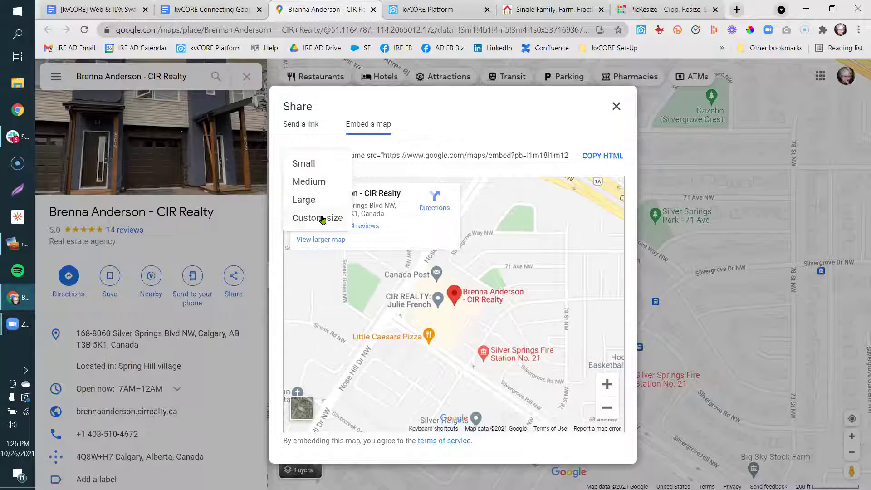
{"action": "left_click", "coordinate": [307, 164]}
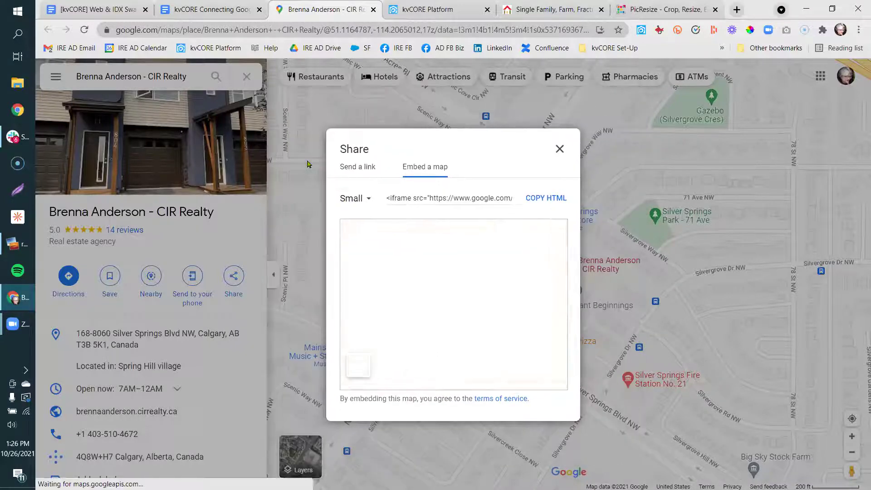
{"action": "left_click", "coordinate": [348, 200]}
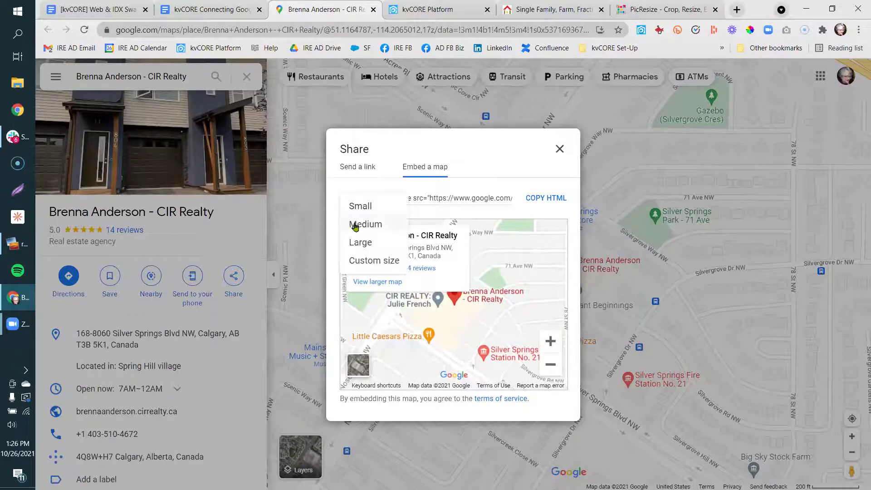
{"action": "left_click", "coordinate": [355, 224]}
{"action": "left_click", "coordinate": [312, 163]}
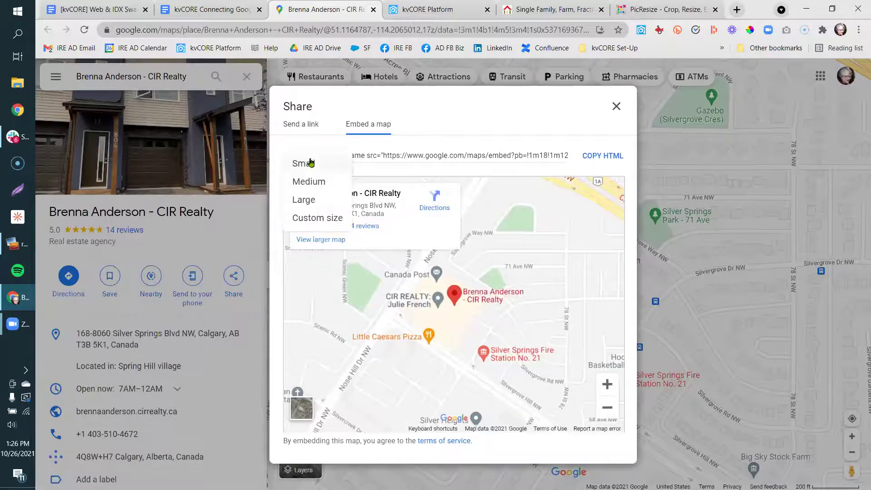
{"action": "left_click", "coordinate": [316, 183]}
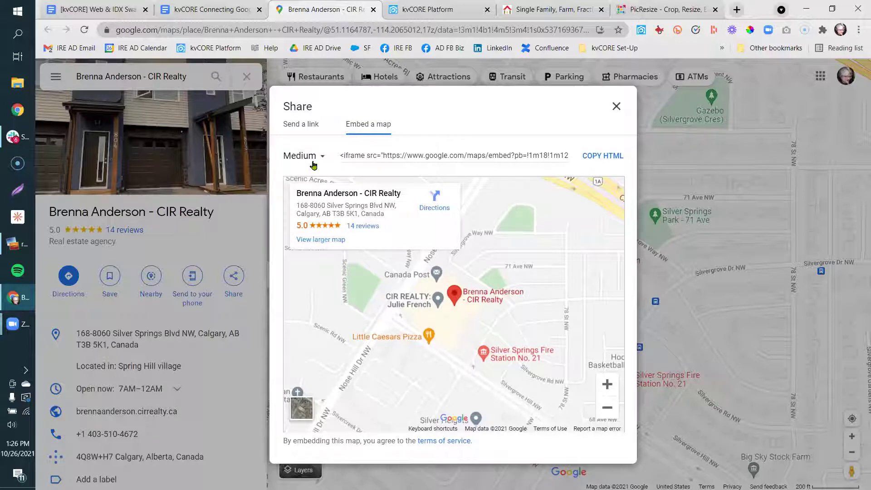
{"action": "left_click", "coordinate": [314, 165]}
{"action": "left_click", "coordinate": [304, 164]}
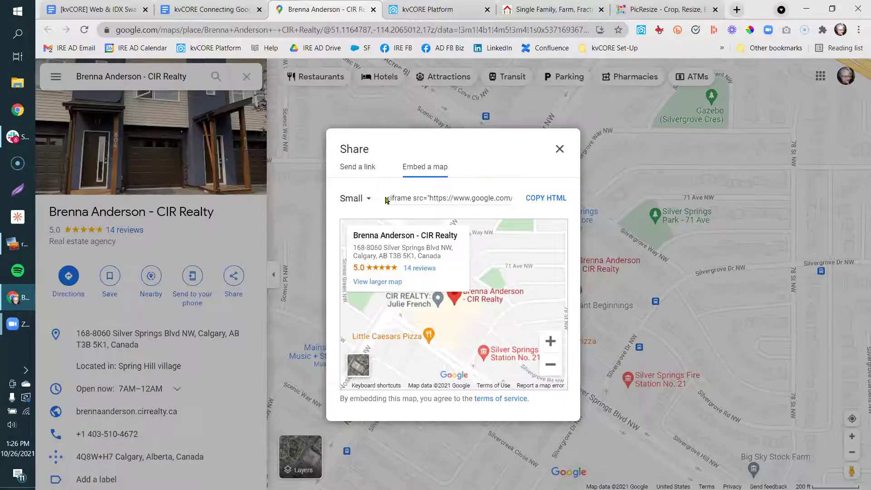
{"action": "left_click", "coordinate": [556, 203]}
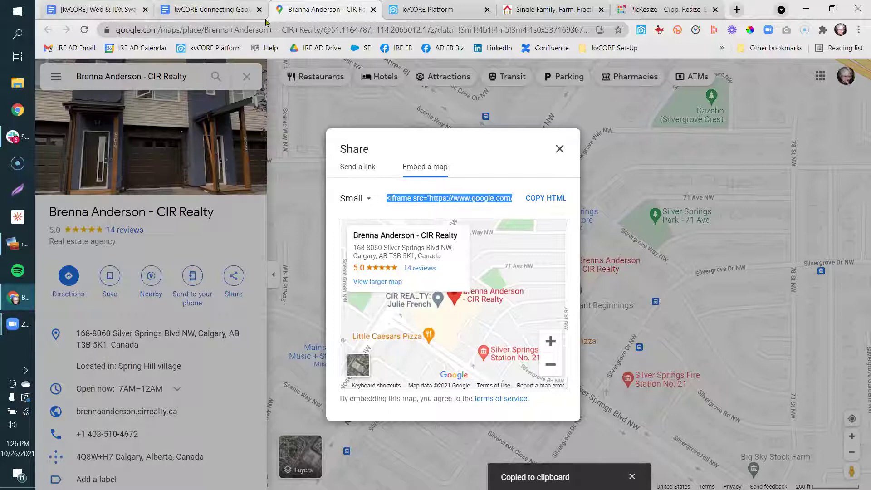
{"action": "left_click", "coordinate": [412, 10]}
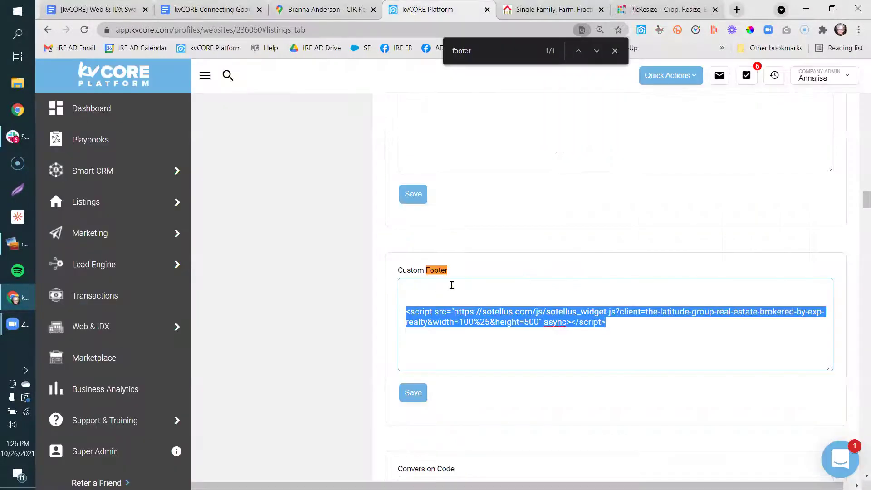
Replace the old Custom Footer script with the pasted Google Maps iframe and save.
{"action": "left_click", "coordinate": [637, 334]}
{"action": "left_click_drag", "start_coordinate": [620, 323], "coordinate": [404, 276]}
{"action": "key", "text": "BackSpace"}
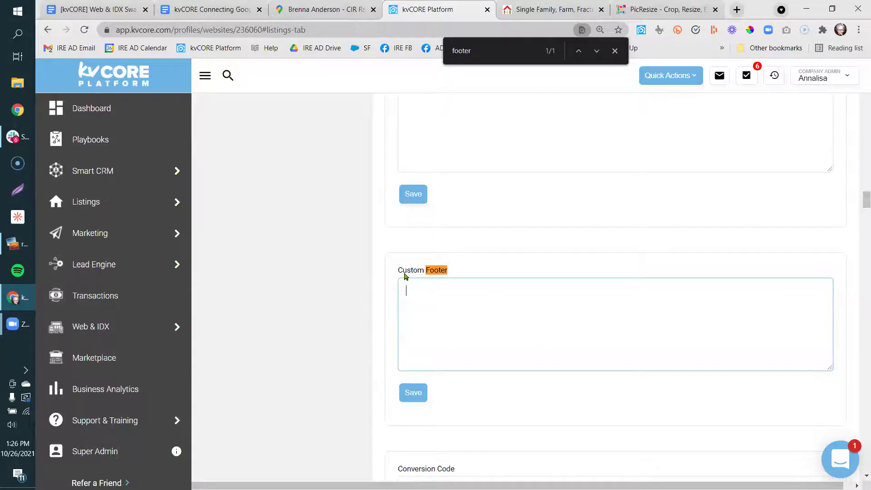
{"action": "key", "text": "ctrl+v"}
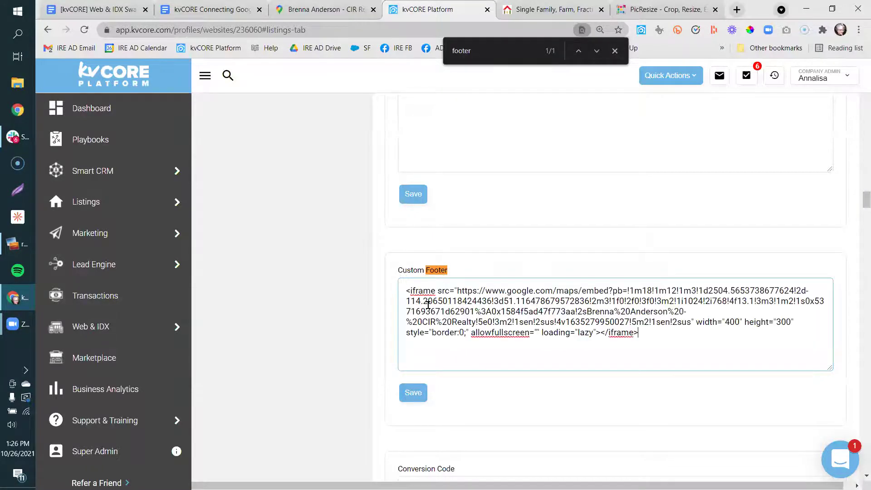
{"action": "left_click", "coordinate": [412, 397]}
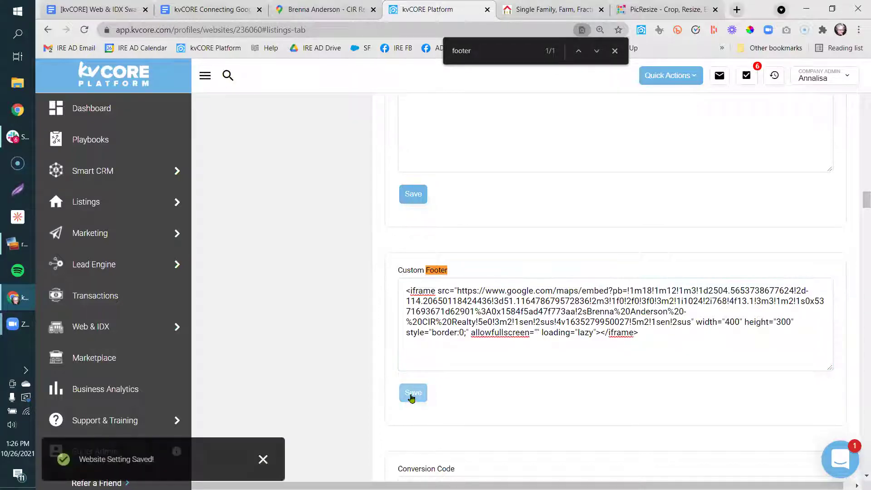
Reload the live IDX website to show the new footer.
{"action": "left_click", "coordinate": [520, 19]}
{"action": "right_click", "coordinate": [520, 19]}
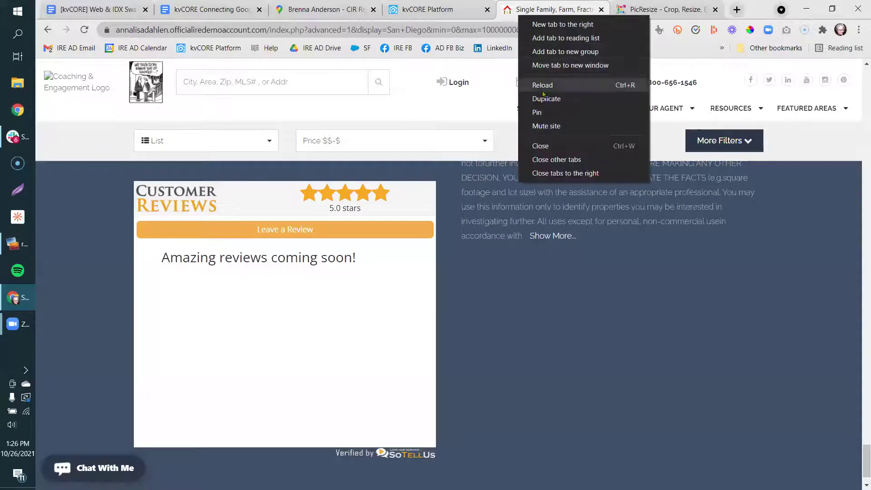
{"action": "left_click", "coordinate": [543, 85]}
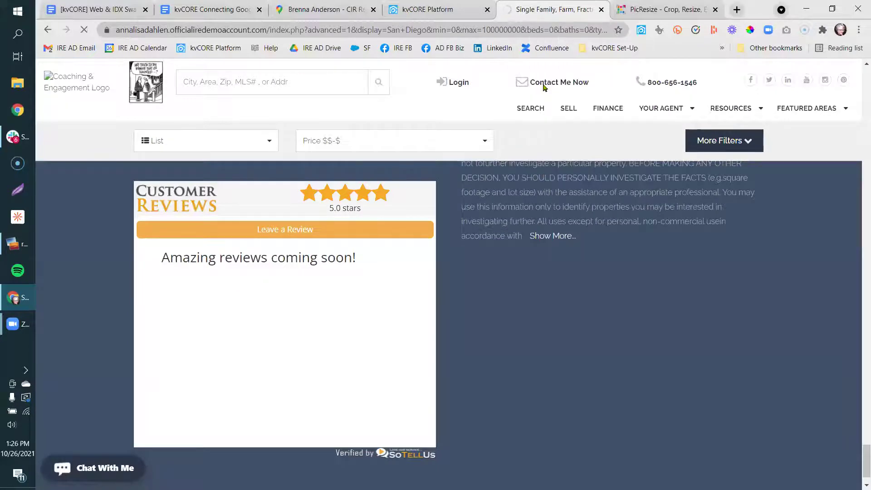
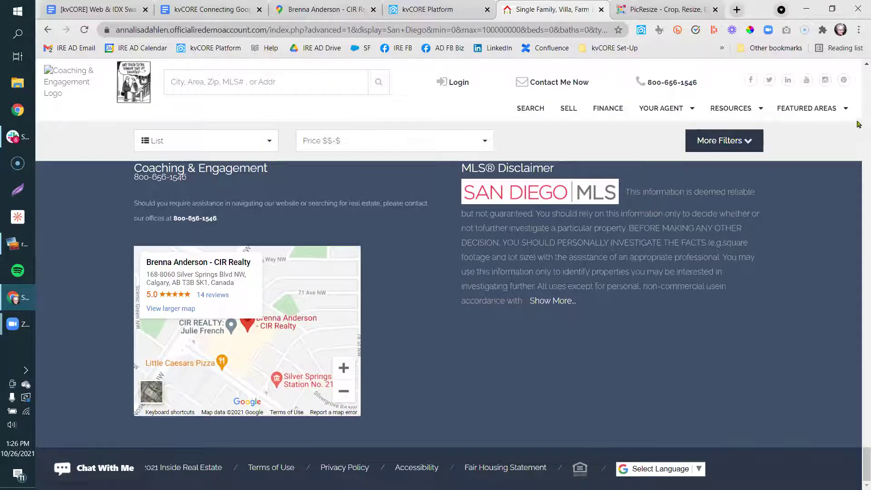
Open the site's Google Reviews and My Google Reviews & Business pages from Featured Areas.
{"action": "mouse_move", "coordinate": [822, 115]}
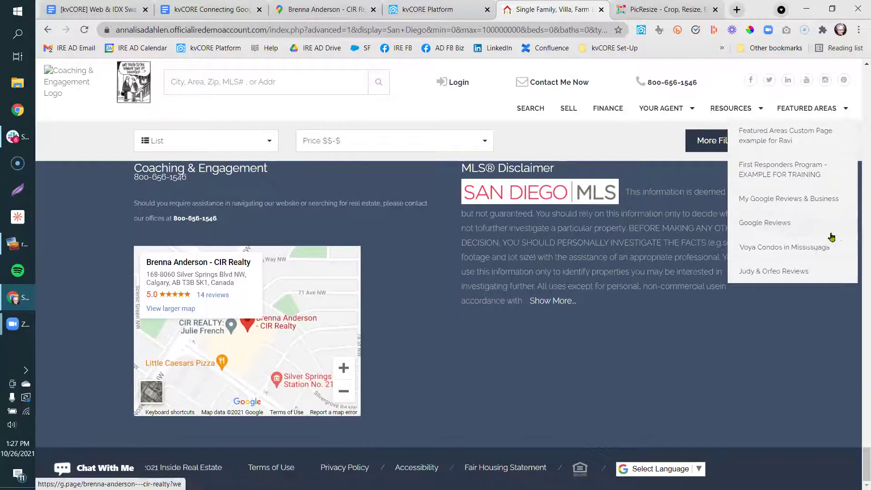
{"action": "right_click", "coordinate": [761, 199]}
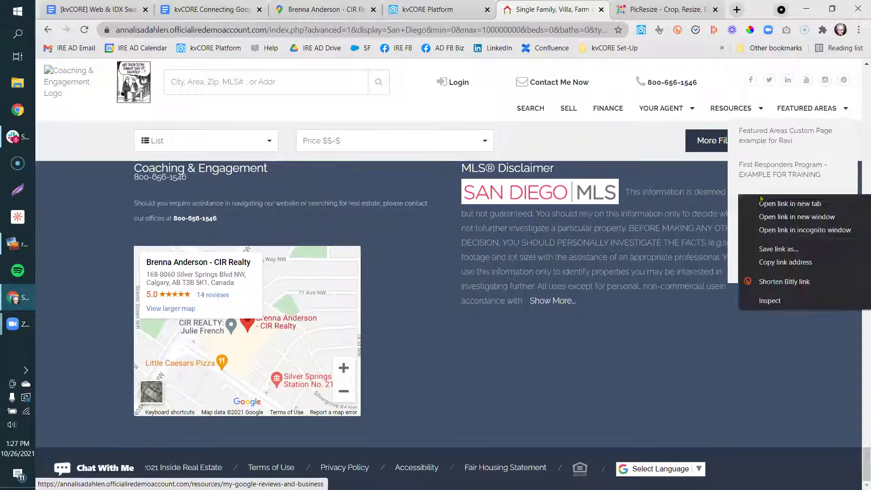
{"action": "left_click", "coordinate": [766, 204]}
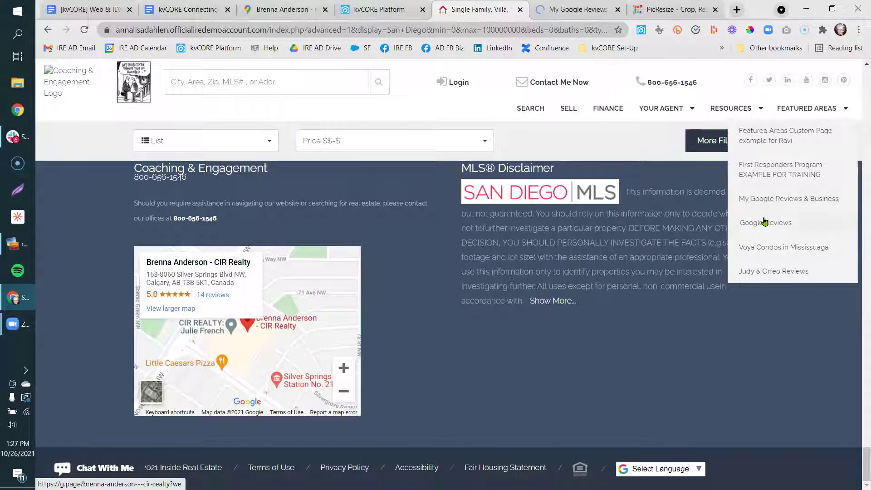
{"action": "left_click", "coordinate": [764, 223]}
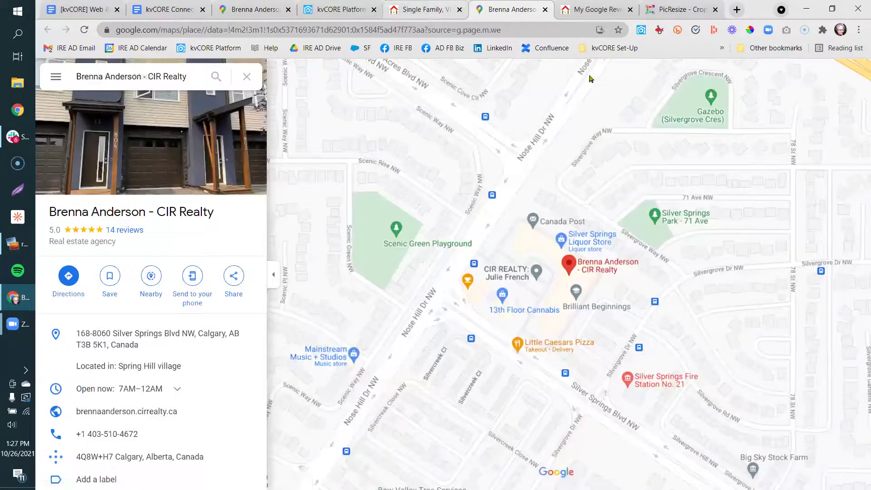
{"action": "key", "text": "ctrl+shift+Tab"}
{"action": "mouse_move", "coordinate": [791, 112]}
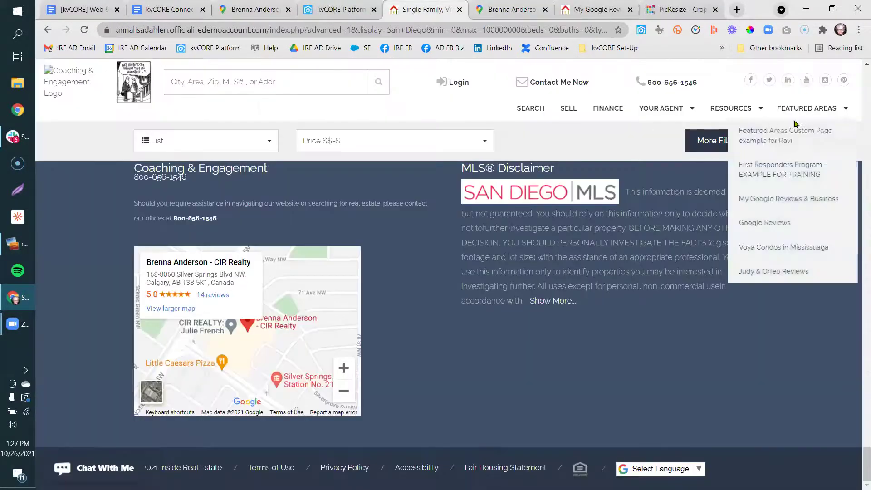
{"action": "left_click", "coordinate": [814, 210]}
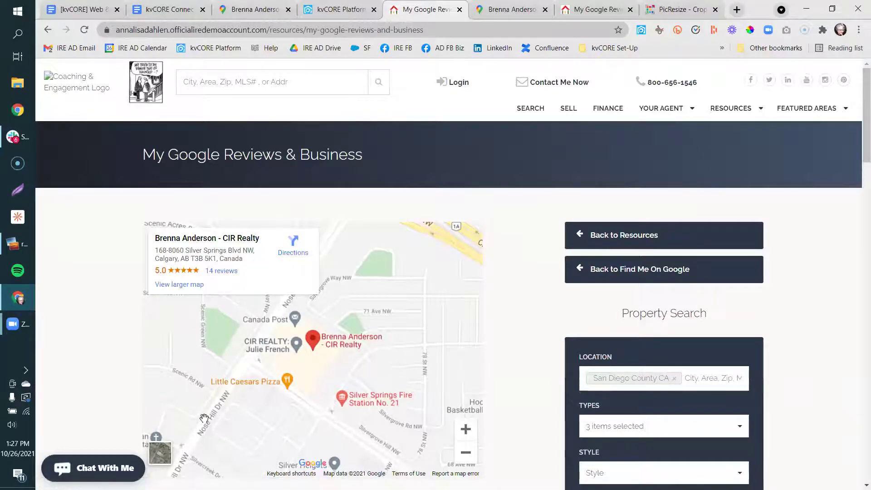
Close the duplicate My Google Reviews and PicResize tabs, returning to the Custom Footer settings.
{"action": "scroll", "coordinate": [70, 360], "scroll_direction": "down", "scroll_amount": 1}
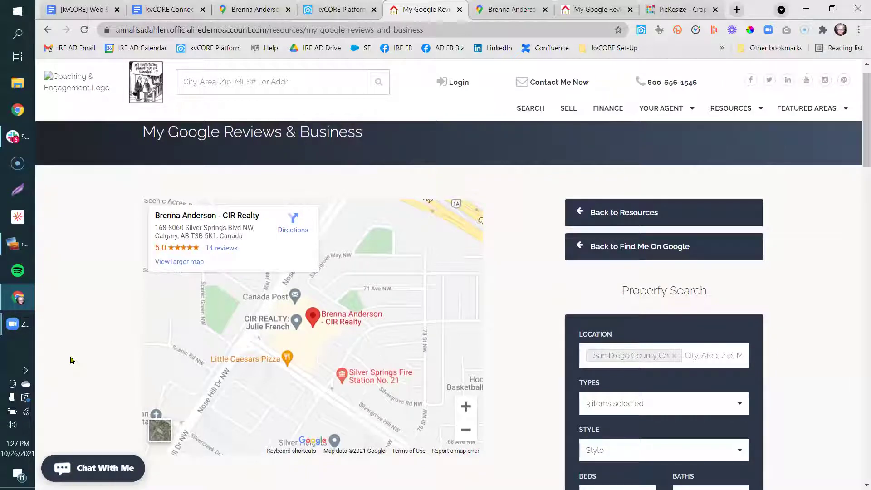
{"action": "left_click", "coordinate": [344, 10]}
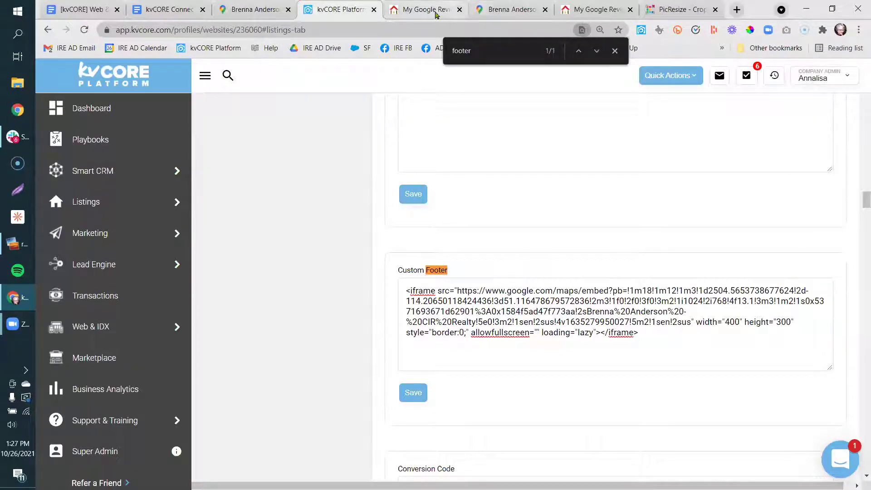
{"action": "left_click", "coordinate": [506, 10]}
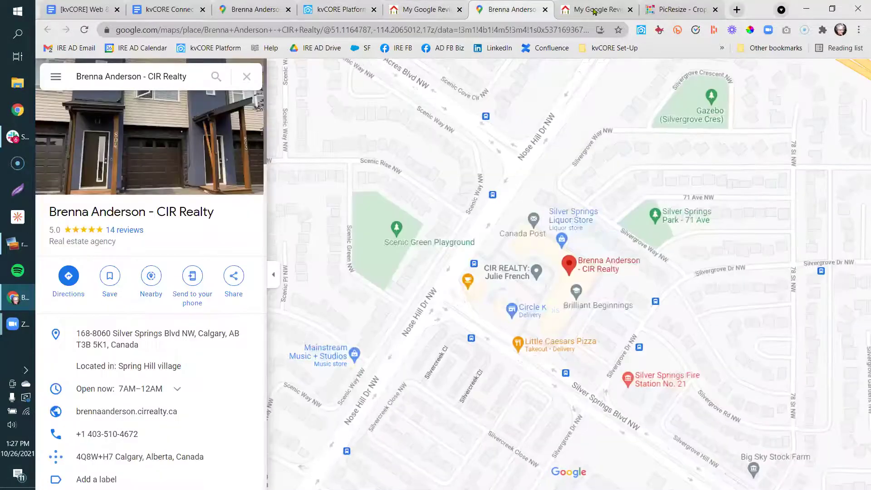
{"action": "left_click", "coordinate": [594, 10]}
{"action": "left_click", "coordinate": [435, 8]}
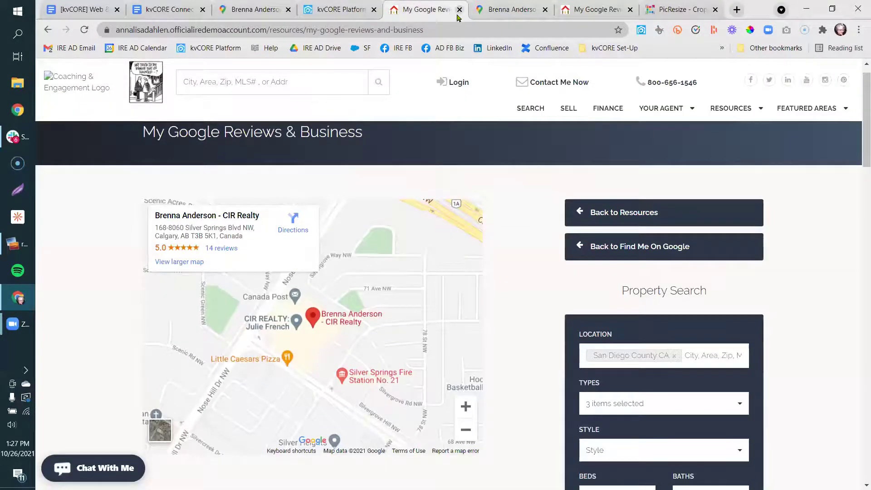
{"action": "left_click", "coordinate": [460, 10]}
{"action": "left_click", "coordinate": [545, 10]}
{"action": "left_click", "coordinate": [545, 9]}
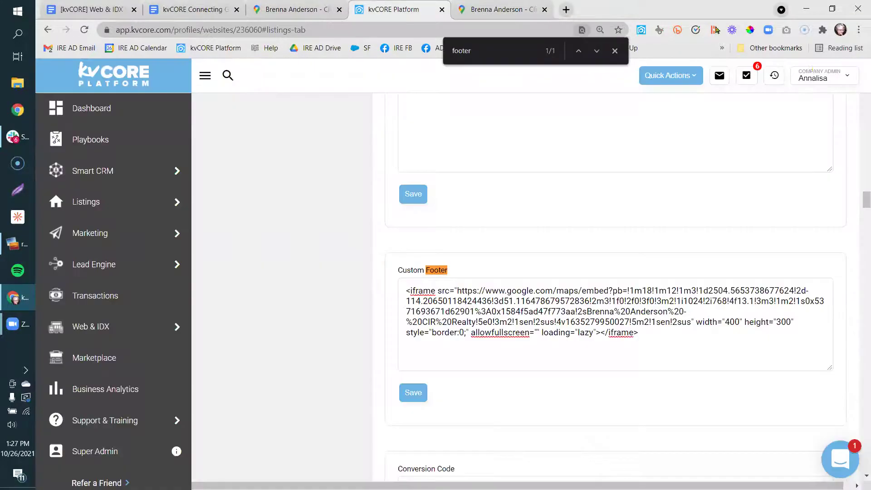
{"action": "left_click", "coordinate": [431, 10]}
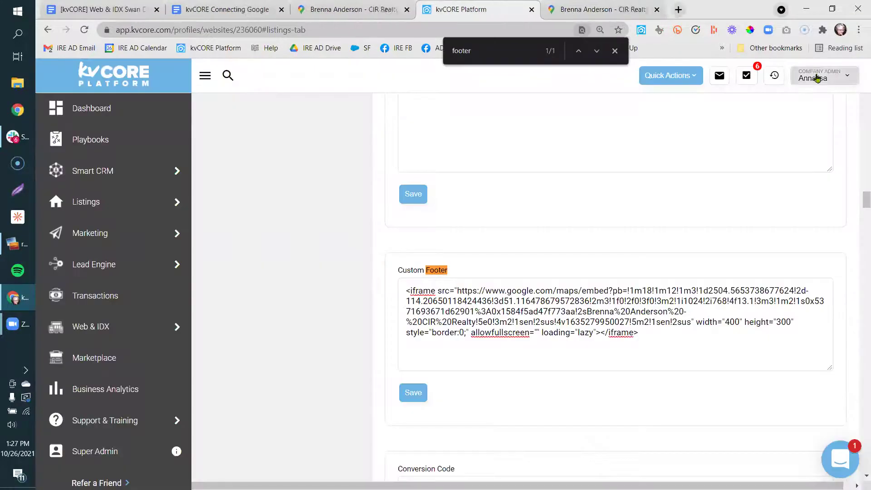
Open the agent's public website and its Google Reviews link, then return to the Custom Footer iframe.
{"action": "left_click", "coordinate": [816, 78]}
{"action": "left_click", "coordinate": [802, 150]}
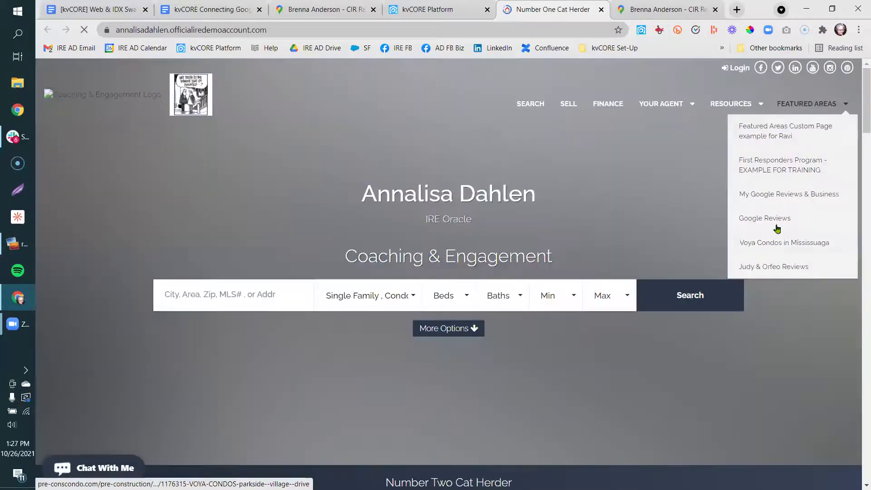
{"action": "left_click", "coordinate": [764, 217]}
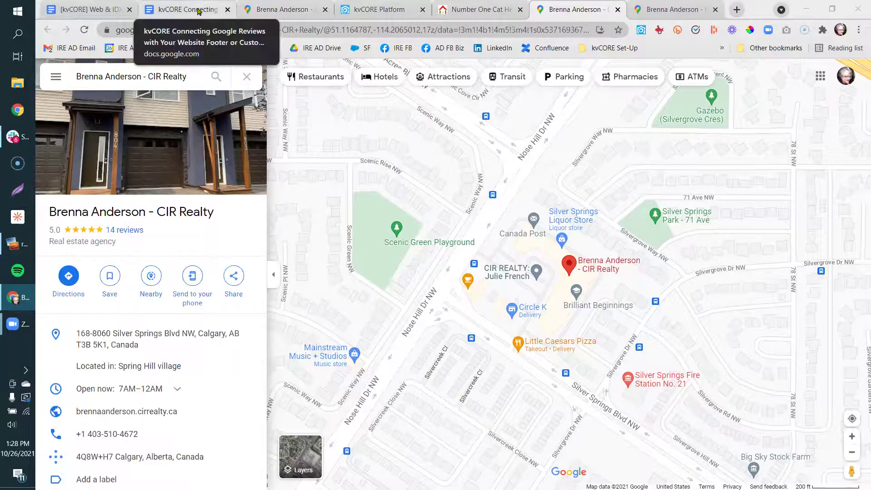
{"action": "left_click", "coordinate": [290, 10]}
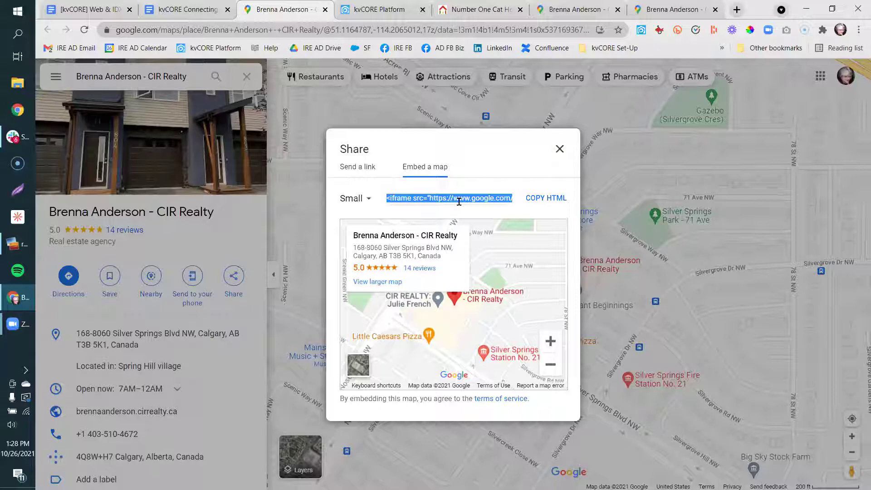
{"action": "left_click", "coordinate": [381, 15]}
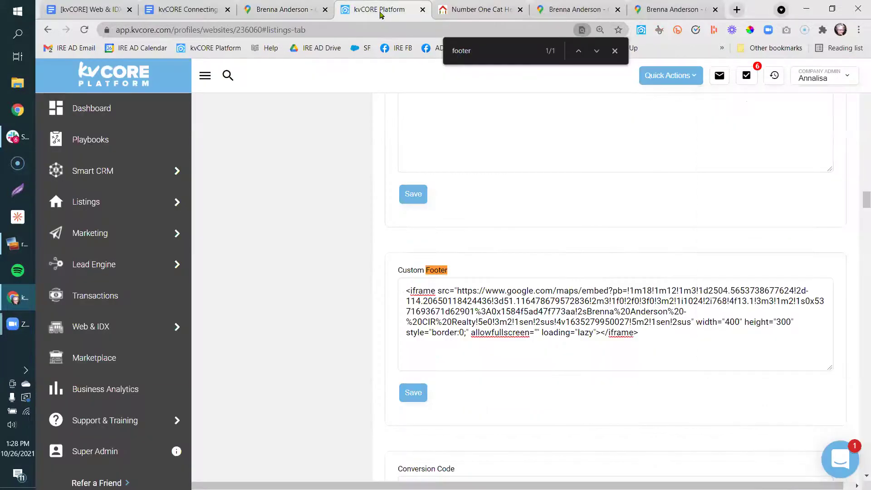
{"action": "mouse_move", "coordinate": [172, 329]}
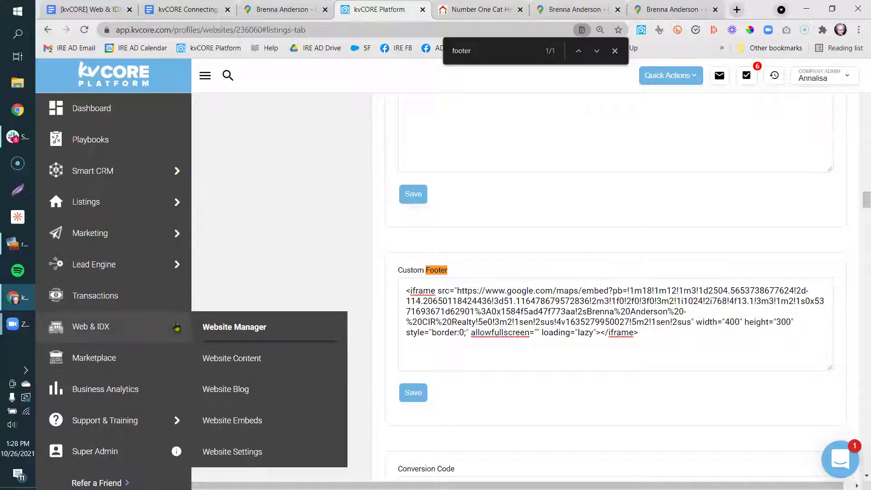
Go to Site Content > Custom Pages to list the site's custom pages.
{"action": "left_click", "coordinate": [257, 355]}
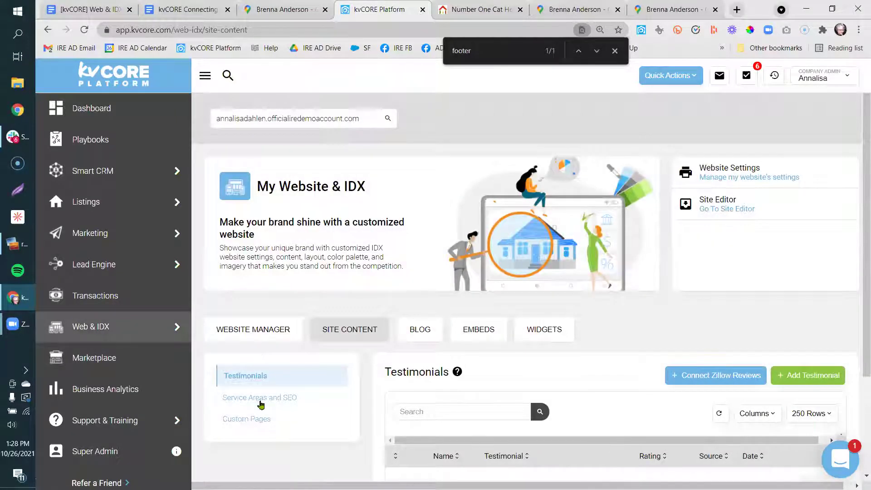
{"action": "left_click", "coordinate": [256, 418]}
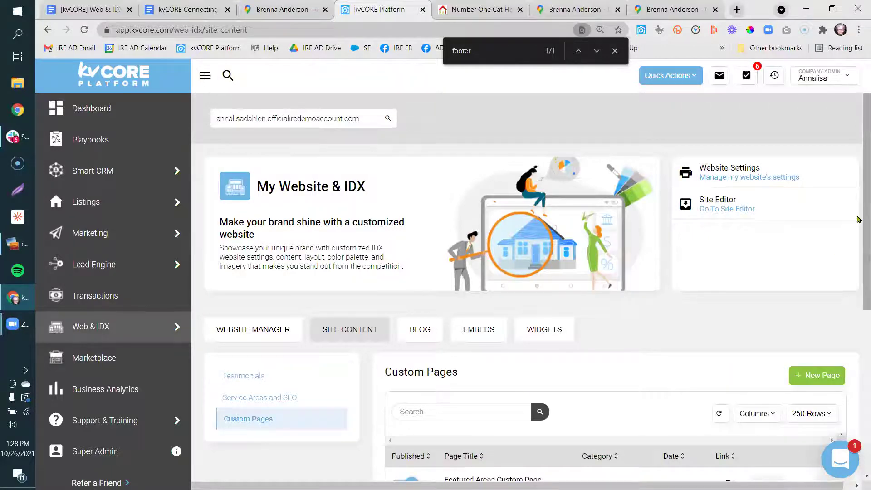
{"action": "scroll", "coordinate": [858, 220], "scroll_direction": "down", "scroll_amount": 6}
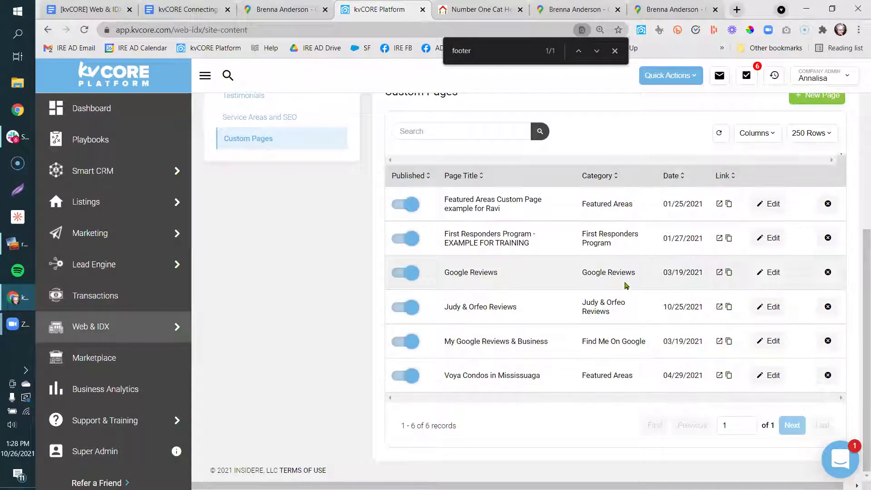
Check the Google Reviews custom page's Maps link URL and google-reviews slug, then save it.
{"action": "left_click", "coordinate": [767, 272]}
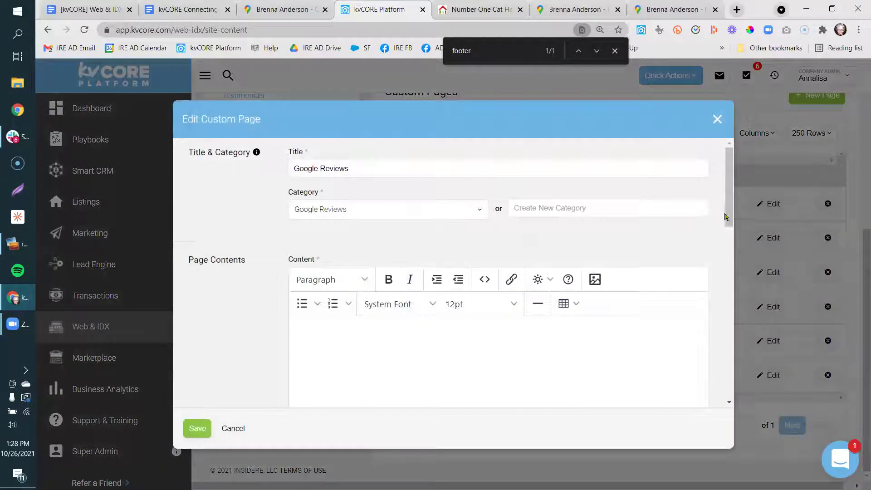
{"action": "mouse_move", "coordinate": [728, 226]}
{"action": "left_mouse_down"}
{"action": "mouse_move", "coordinate": [731, 318]}
{"action": "mouse_move", "coordinate": [731, 212]}
{"action": "left_mouse_up"}
{"action": "left_click_drag", "start_coordinate": [361, 168], "coordinate": [284, 170]}
{"action": "left_click", "coordinate": [265, 209]}
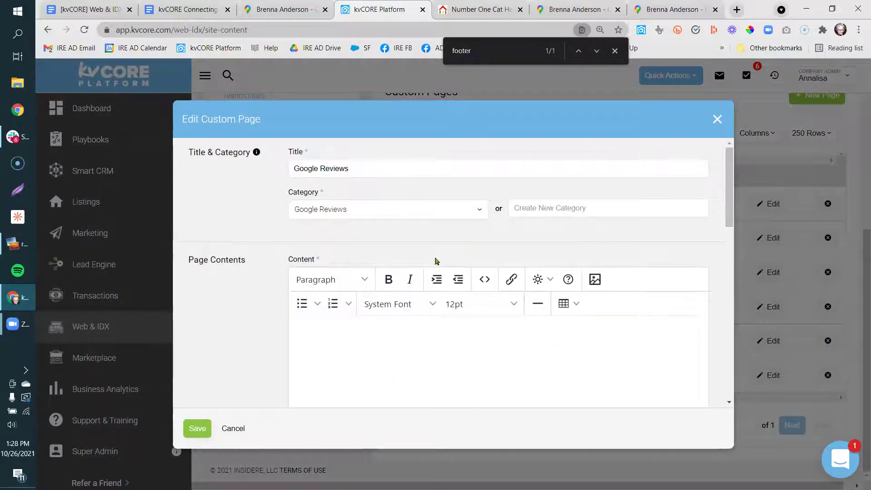
{"action": "left_click_drag", "start_coordinate": [732, 200], "coordinate": [733, 327]}
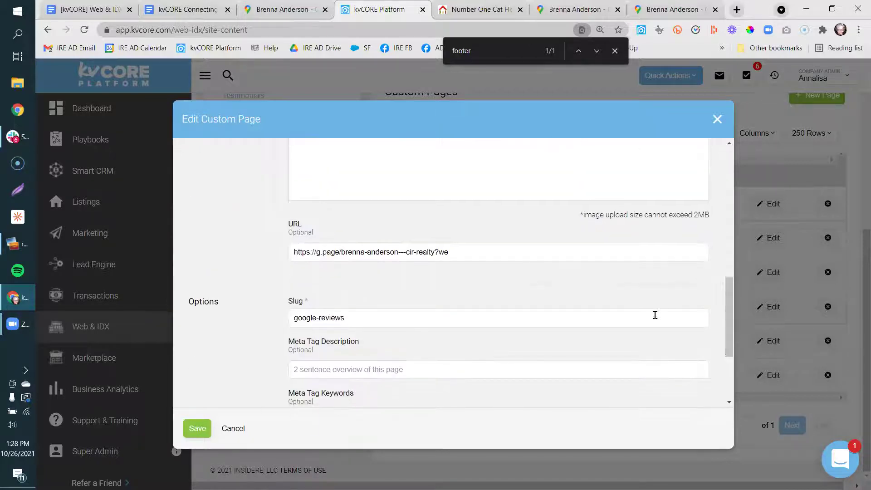
{"action": "left_click_drag", "start_coordinate": [454, 252], "coordinate": [285, 259]}
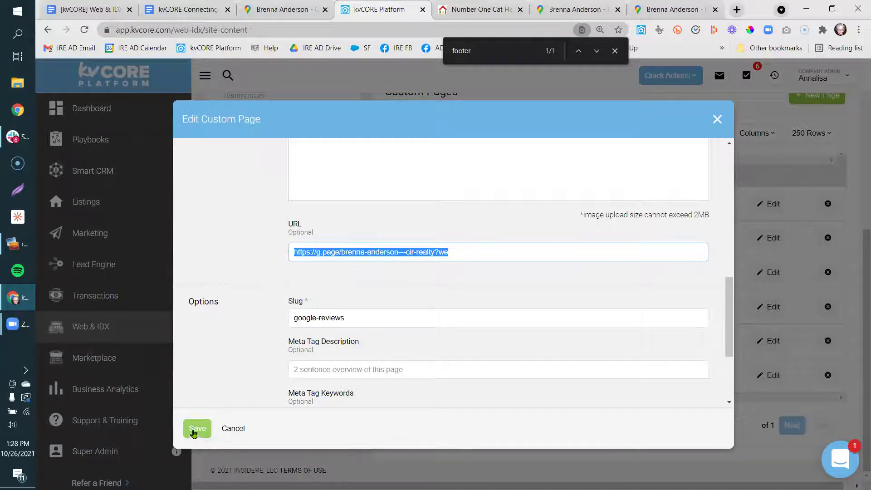
{"action": "left_click", "coordinate": [196, 431]}
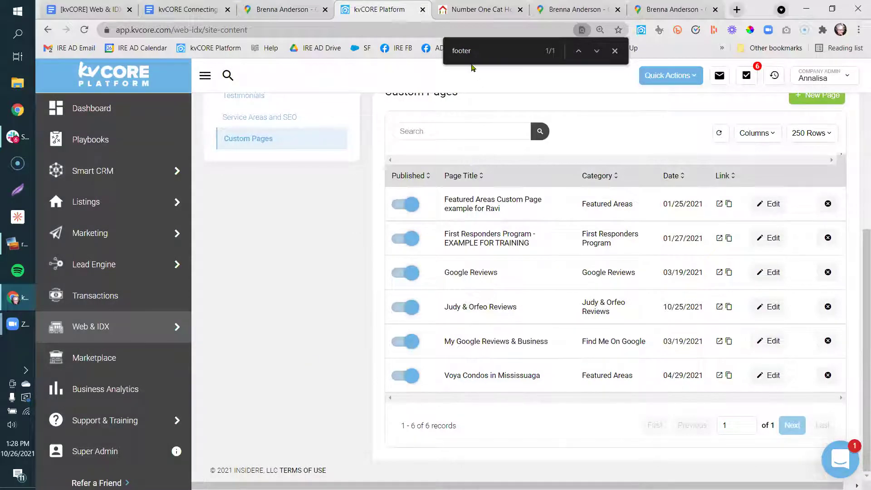
Check the live site's Resources > Google Reviews page, then go back to the Maps Embed a map dialog.
{"action": "left_click", "coordinate": [473, 10]}
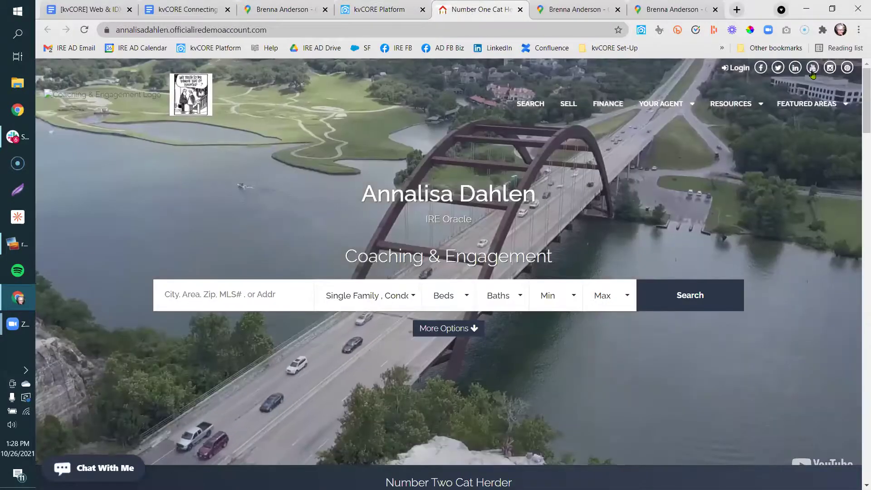
{"action": "mouse_move", "coordinate": [822, 103]}
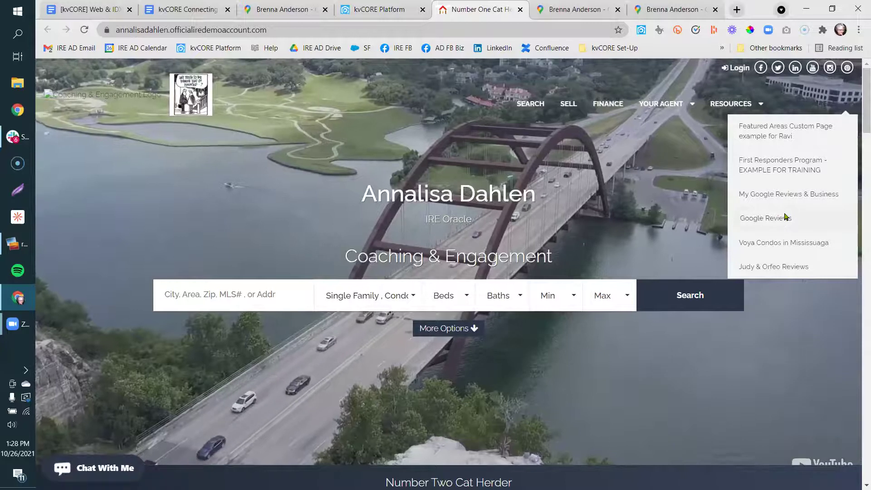
{"action": "left_click", "coordinate": [776, 218]}
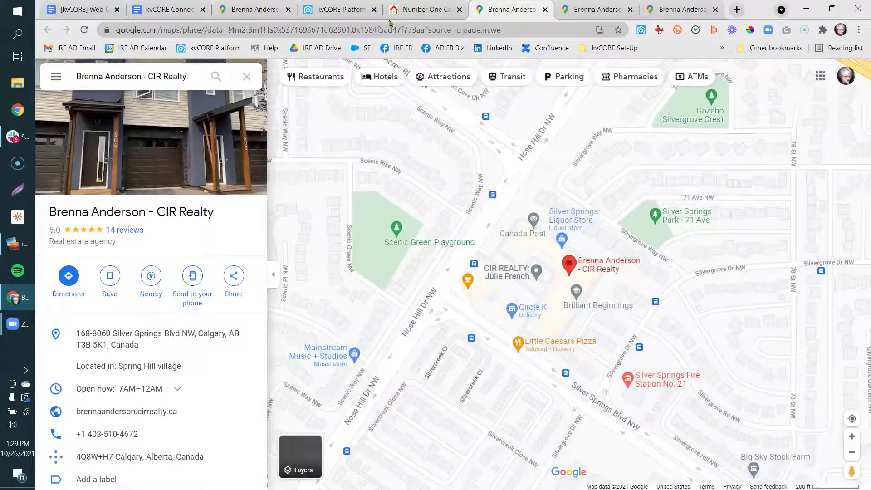
{"action": "left_click", "coordinate": [404, 10]}
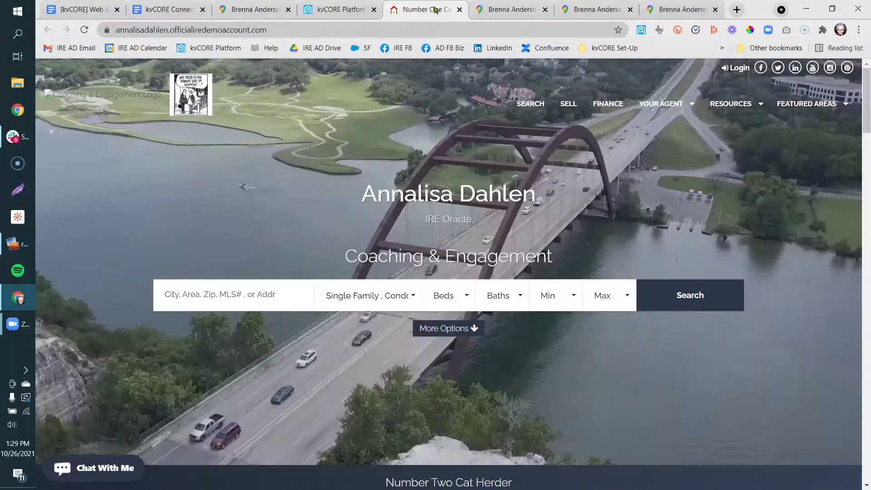
{"action": "left_click", "coordinate": [344, 11]}
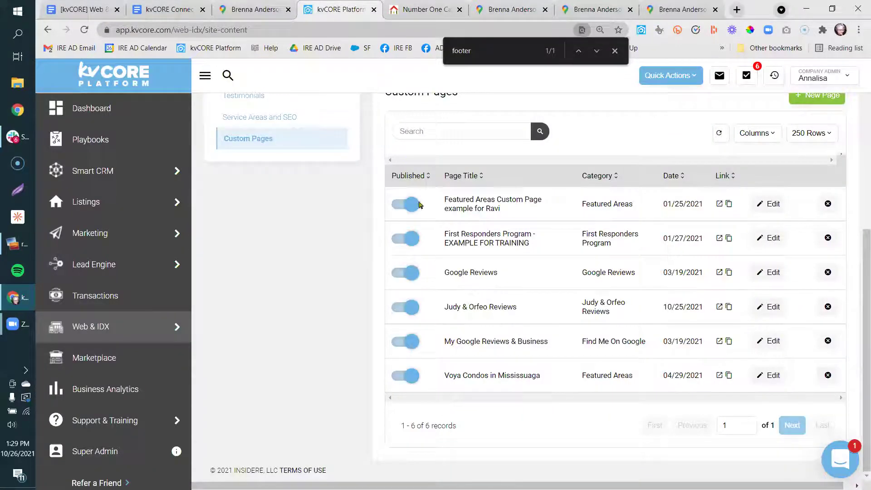
{"action": "left_click", "coordinate": [229, 12]}
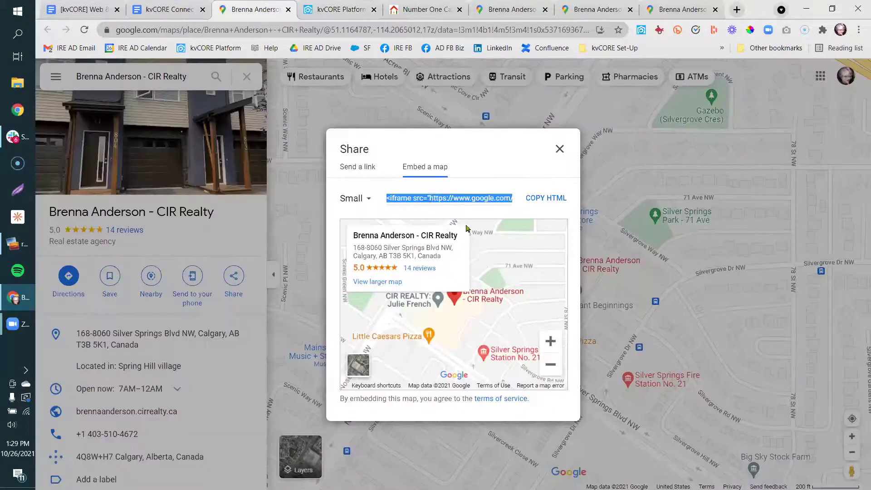
Copy the small map's embed HTML and return to the kvCORE Custom Pages list.
{"action": "left_click", "coordinate": [555, 204]}
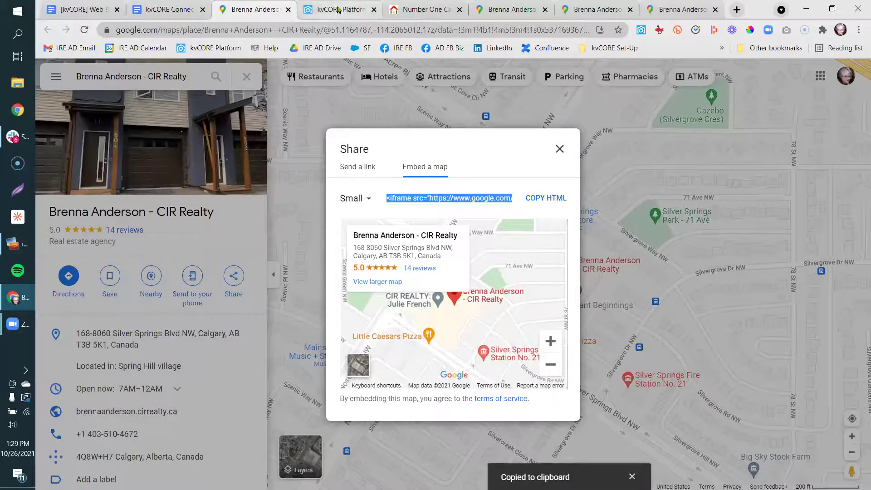
{"action": "left_click", "coordinate": [338, 10]}
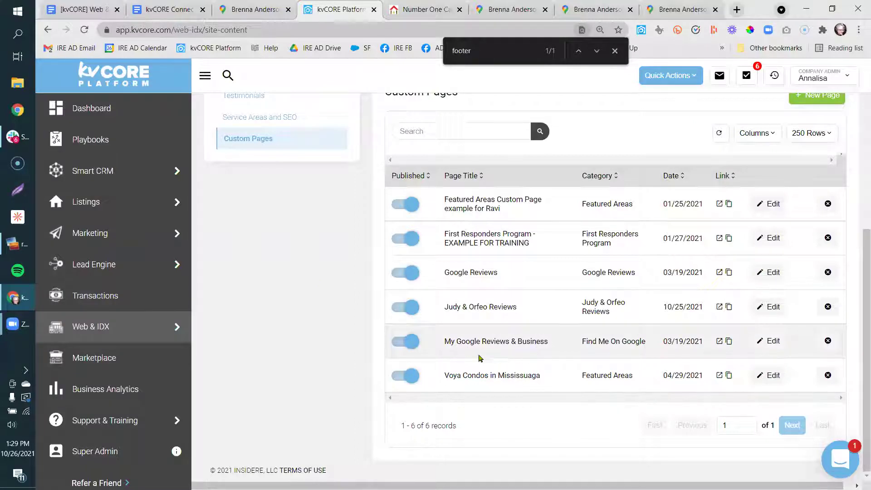
{"action": "left_click", "coordinate": [780, 347]}
{"action": "left_click_drag", "start_coordinate": [732, 301], "coordinate": [734, 173]}
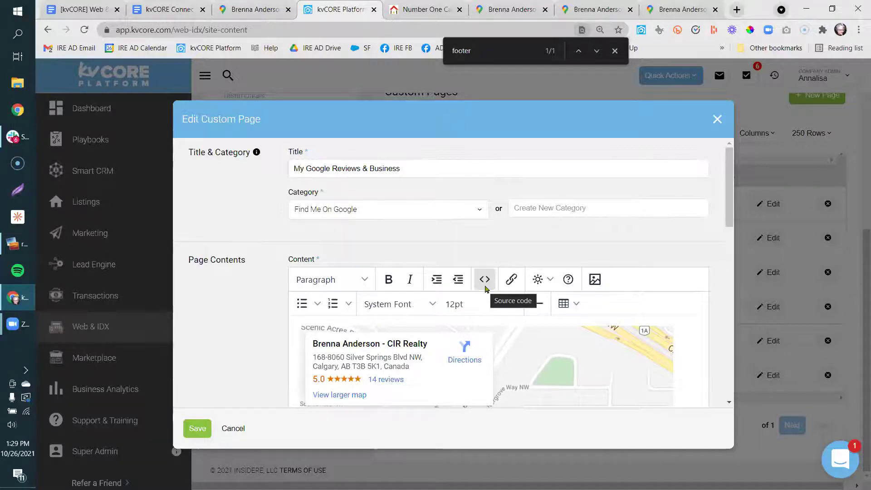
{"action": "left_click", "coordinate": [485, 279]}
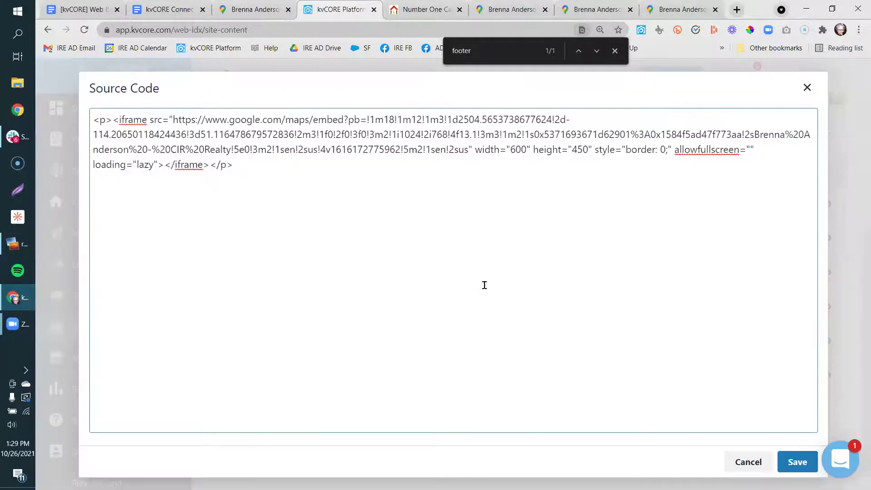
{"action": "left_click_drag", "start_coordinate": [251, 169], "coordinate": [89, 121]}
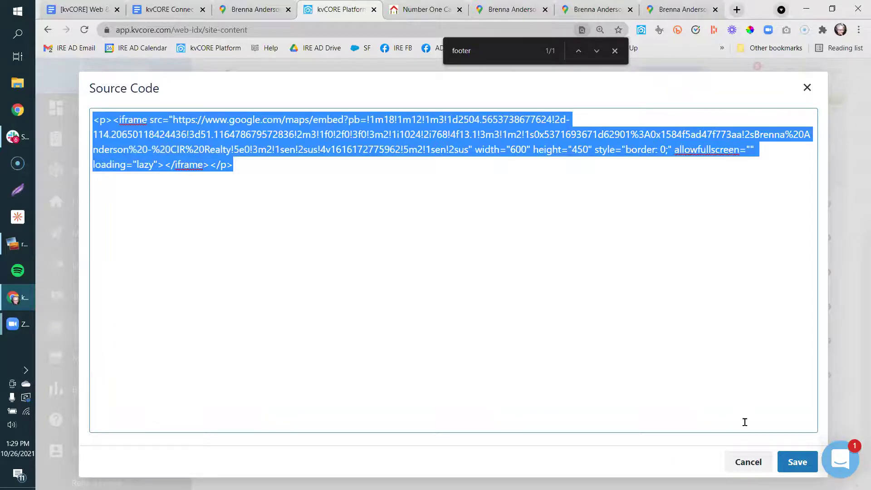
{"action": "left_click", "coordinate": [797, 462]}
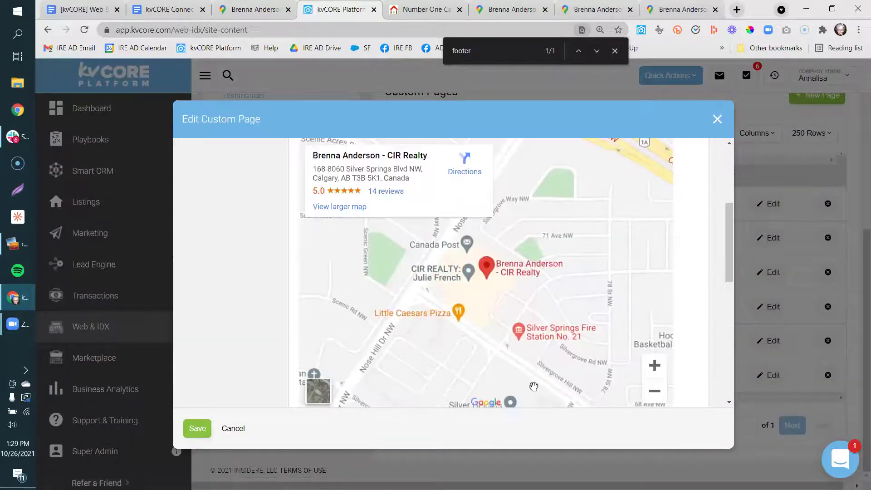
{"action": "left_click", "coordinate": [718, 119]}
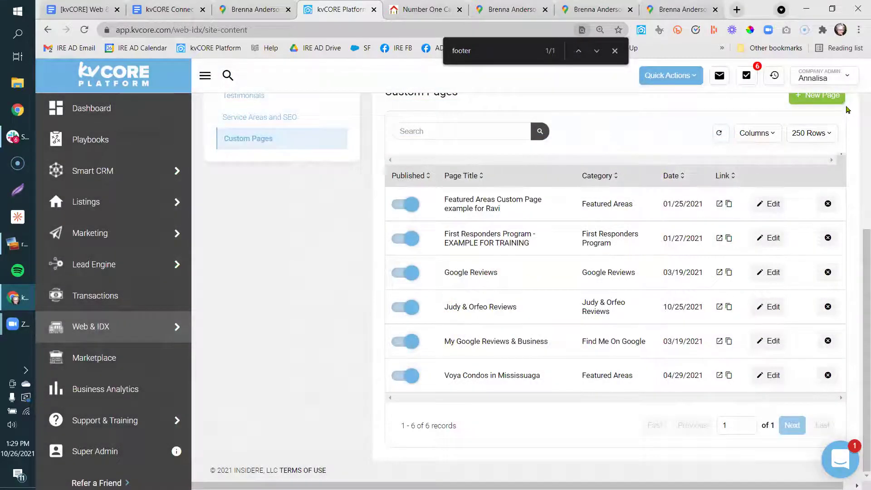
{"action": "scroll", "coordinate": [861, 243], "scroll_direction": "up", "scroll_amount": 1}
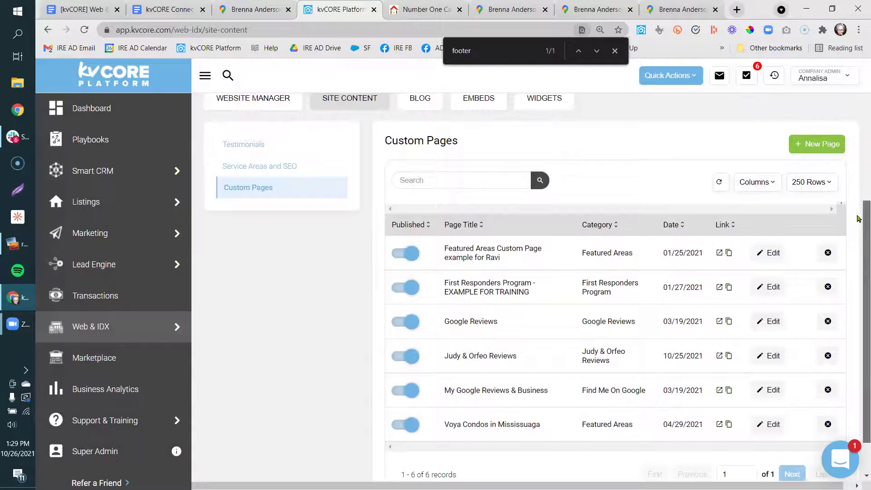
Start a new custom page titled with the agent's review name, in a new 'Review example' category.
{"action": "left_click", "coordinate": [798, 150]}
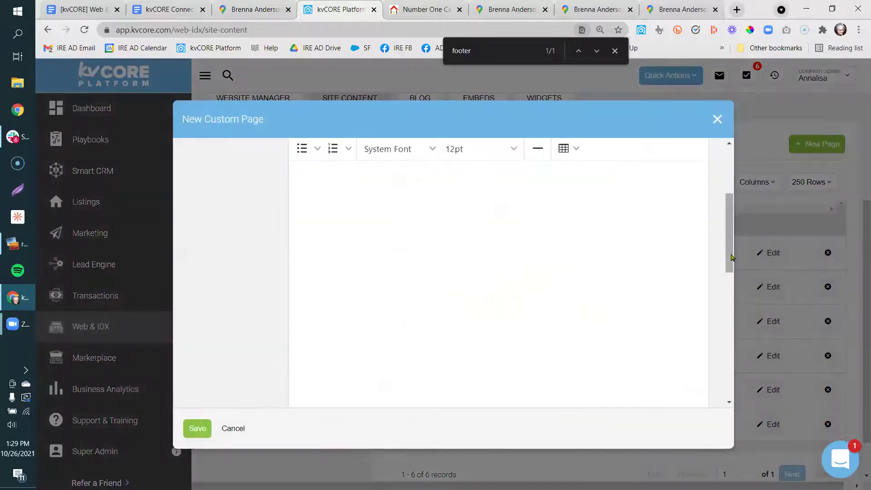
{"action": "scroll", "coordinate": [731, 258], "scroll_direction": "up", "scroll_amount": 3}
{"action": "left_click", "coordinate": [535, 164]}
{"action": "type", "text": "Annalisa's Review"}
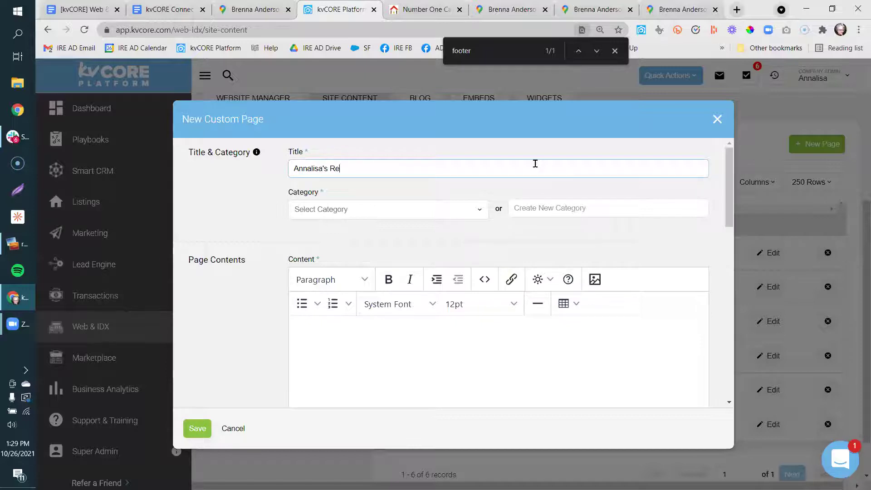
{"action": "left_click", "coordinate": [425, 218]}
{"action": "type", "text": "Review example"}
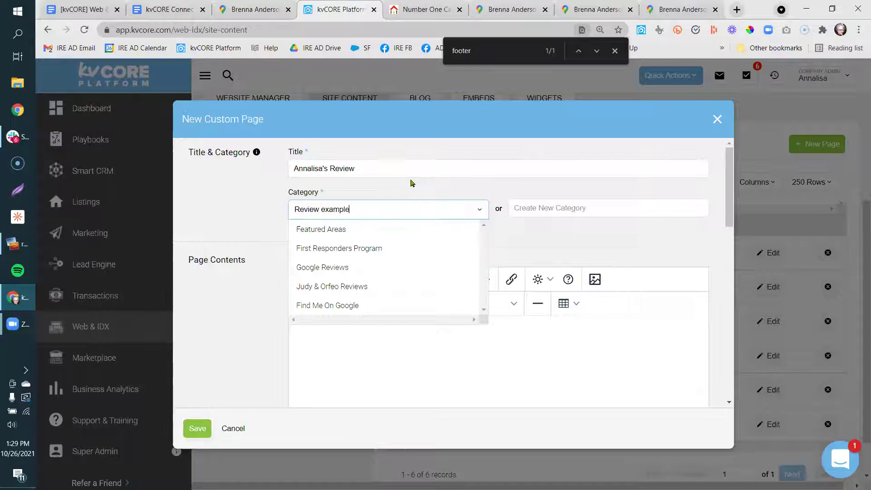
{"action": "left_click", "coordinate": [242, 317]}
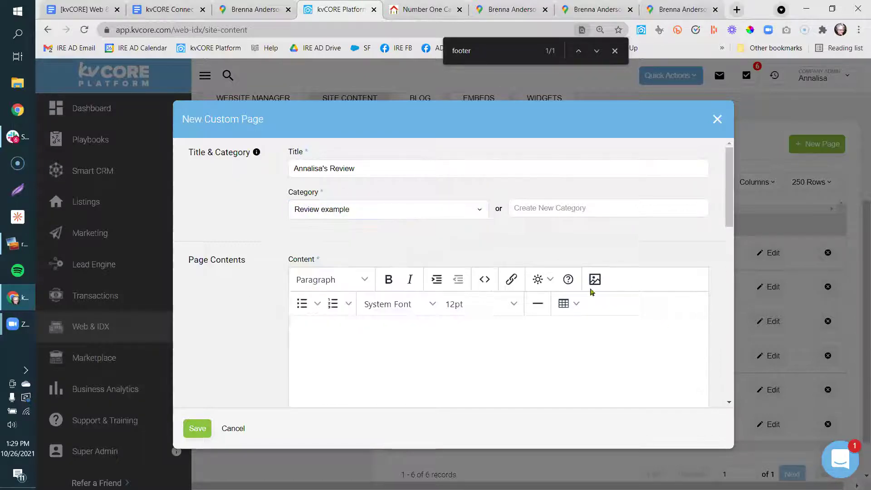
Paste the Google Maps embed iframe into the page content's source code.
{"action": "left_click", "coordinate": [483, 281]}
{"action": "key", "text": "ctrl+v"}
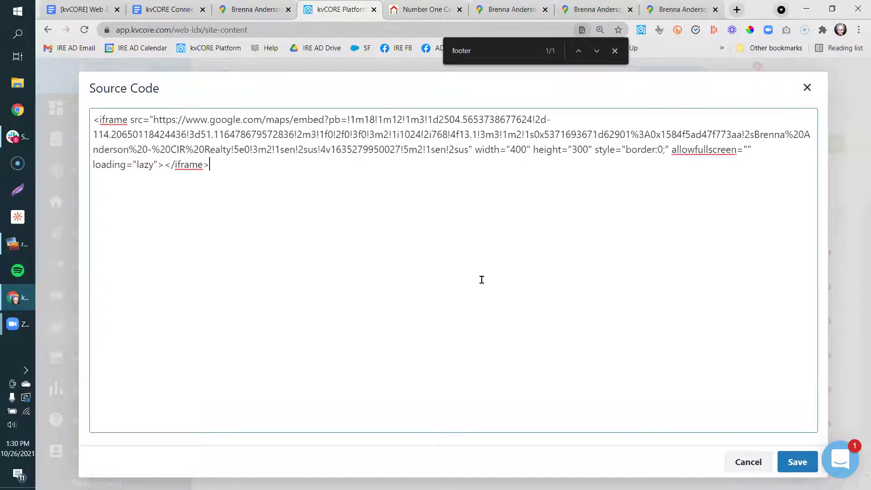
{"action": "left_click", "coordinate": [789, 466]}
{"action": "left_click_drag", "start_coordinate": [725, 220], "coordinate": [722, 394]}
{"action": "left_click", "coordinate": [501, 247]}
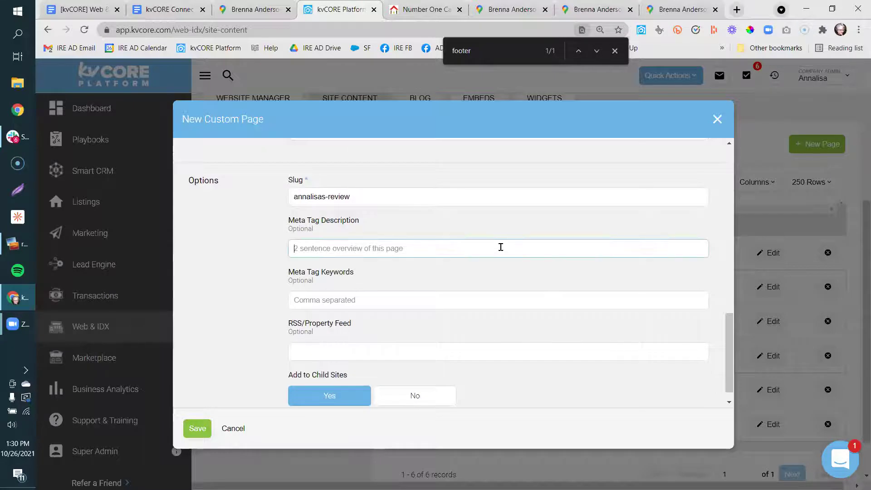
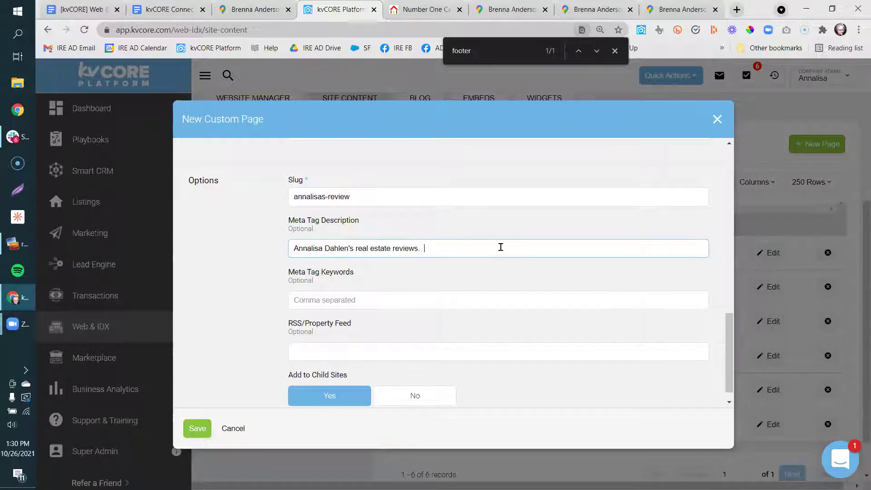
Write a meta description about the agent's real estate reviews in Clark County WA, then save.
{"action": "type", "text": "arn more about real estate in Clar kC"}
{"action": "key", "text": "BackSpace"}
{"action": "key", "text": "BackSpace"}
{"action": "key", "text": "BackSpace"}
{"action": "type", "text": "k County "}
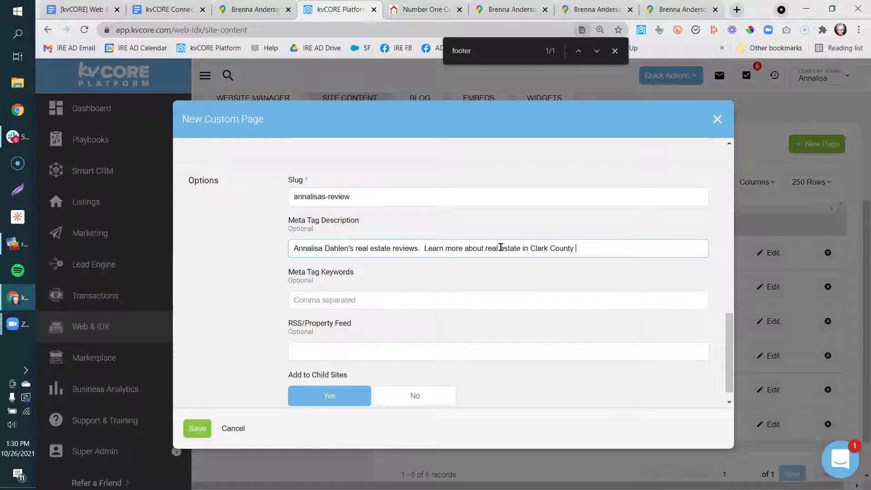
{"action": "type", "text": "Wa."}
{"action": "left_click", "coordinate": [196, 428]}
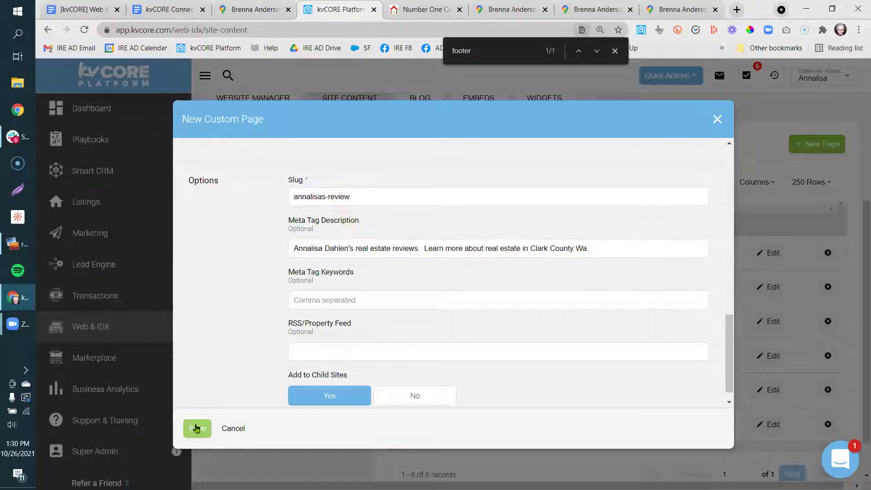
Create a new 'Review Example' category for the page and save it.
{"action": "scroll", "coordinate": [731, 337], "scroll_direction": "up", "scroll_amount": 1}
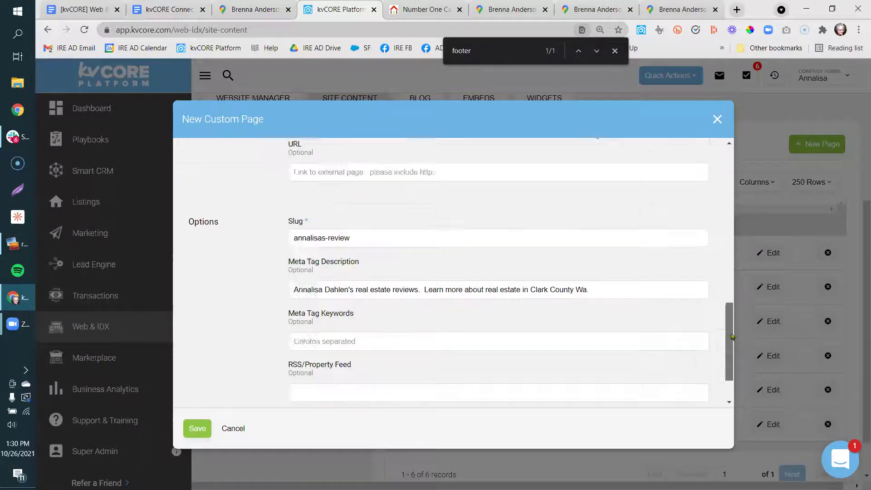
{"action": "scroll", "coordinate": [731, 336], "scroll_direction": "up", "scroll_amount": 10}
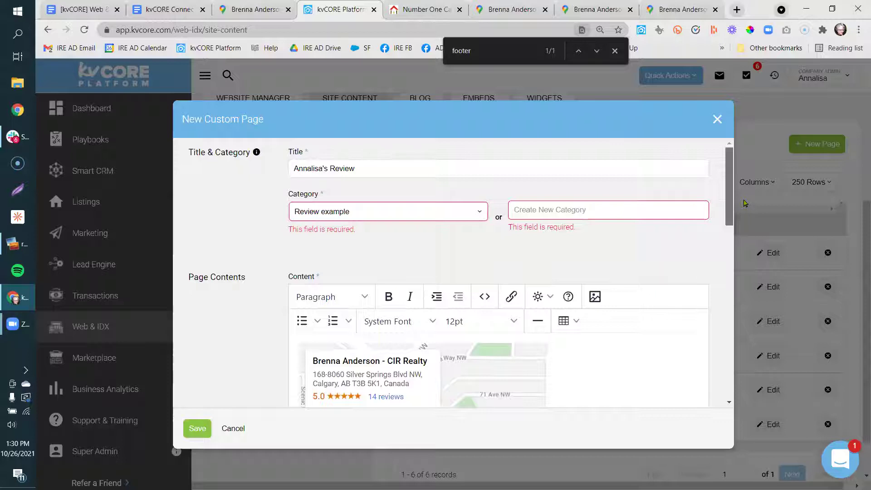
{"action": "left_click", "coordinate": [440, 208]}
{"action": "left_click", "coordinate": [556, 204]}
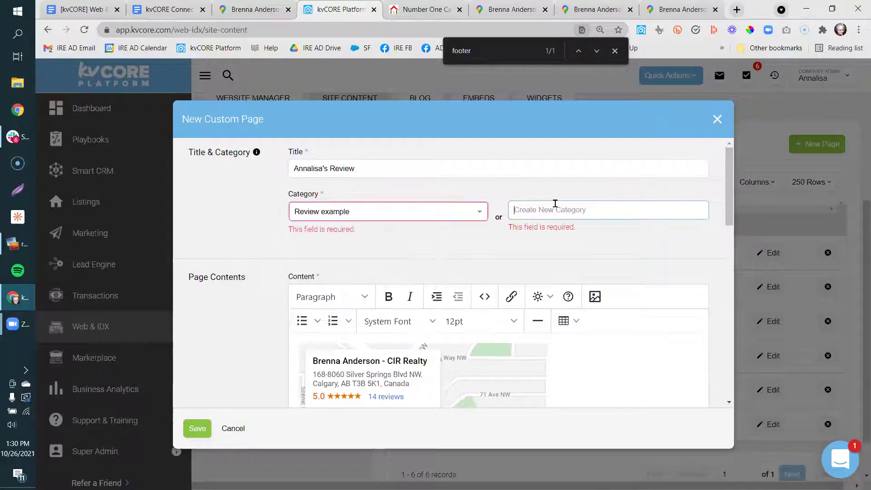
{"action": "type", "text": "Review Example"}
{"action": "left_click", "coordinate": [197, 427]}
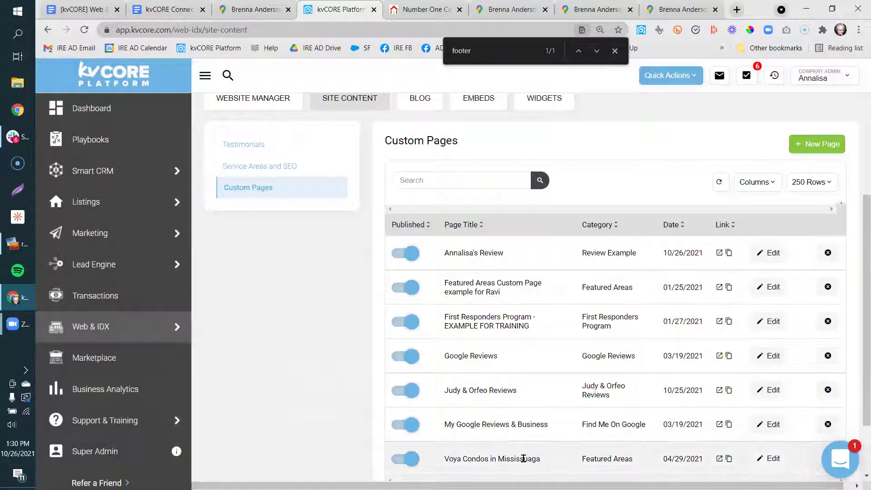
Reload the live website and open the new review page from Resources.
{"action": "left_click", "coordinate": [429, 10]}
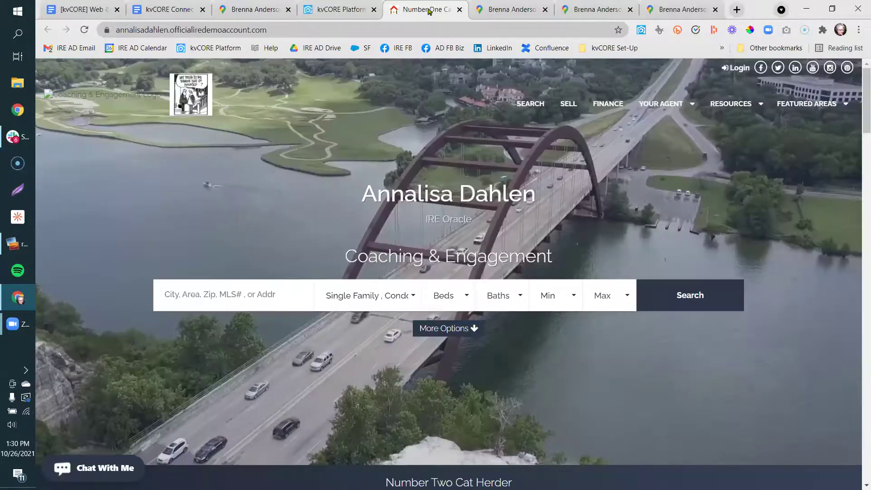
{"action": "right_click", "coordinate": [428, 10]}
{"action": "left_click", "coordinate": [444, 77]}
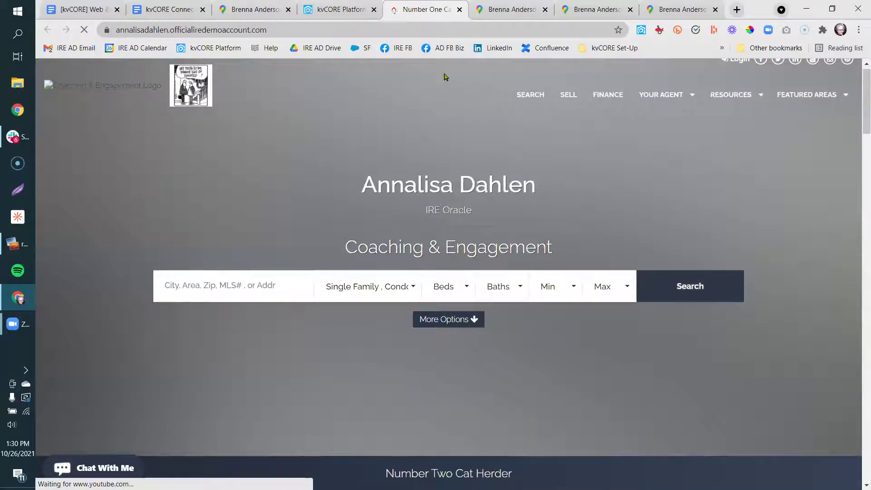
{"action": "mouse_move", "coordinate": [812, 104]}
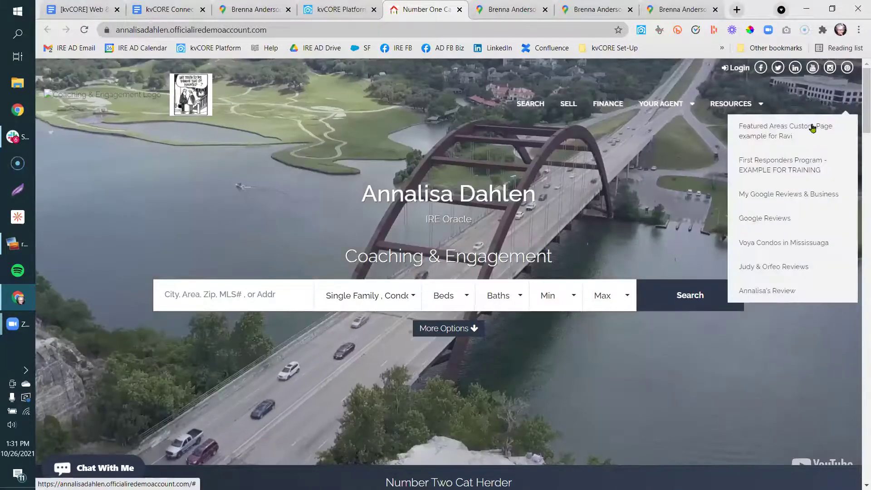
{"action": "left_click", "coordinate": [781, 295]}
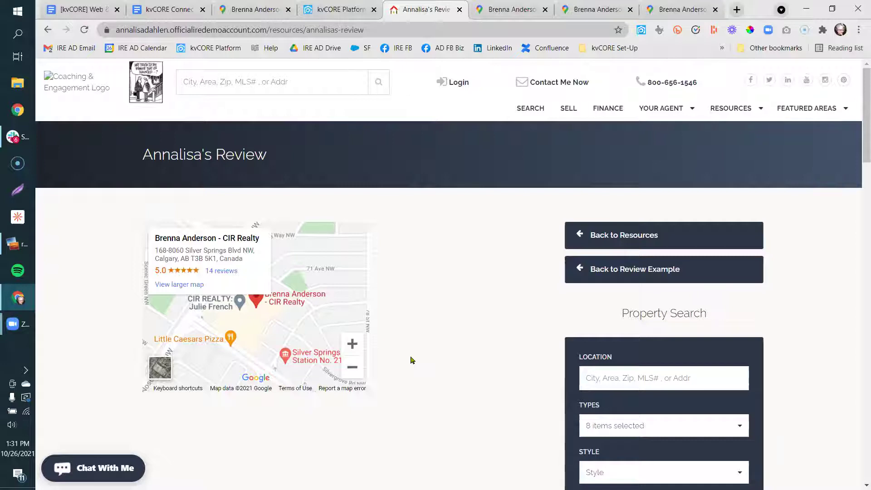
{"action": "left_click", "coordinate": [155, 7]}
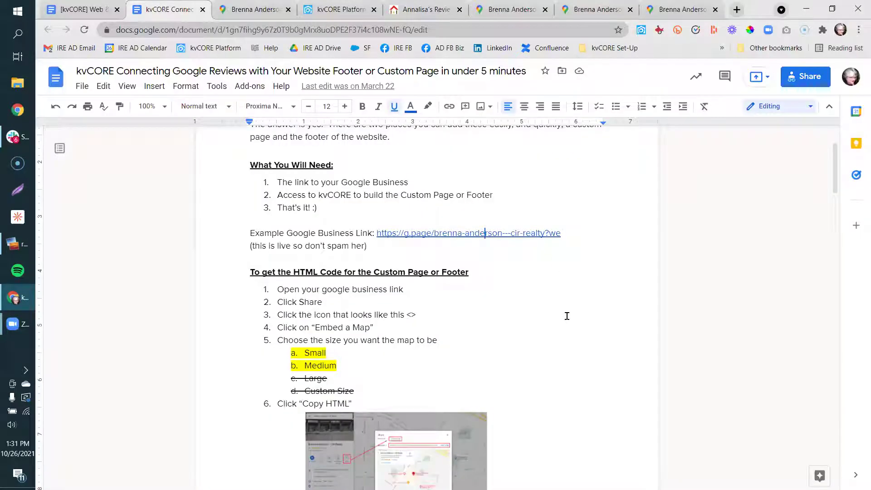
Scroll the how-to guide down to its footer section, briefly checking the live review page.
{"action": "left_click_drag", "start_coordinate": [836, 186], "coordinate": [835, 263]}
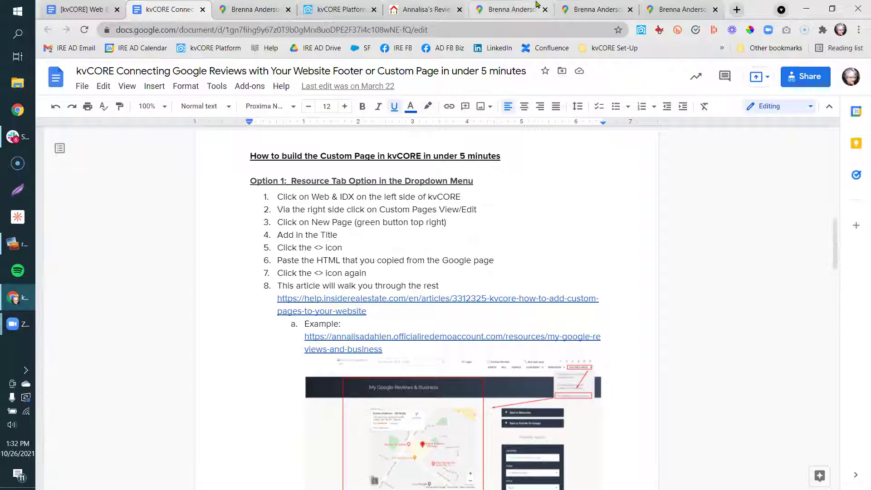
{"action": "left_click", "coordinate": [425, 10]}
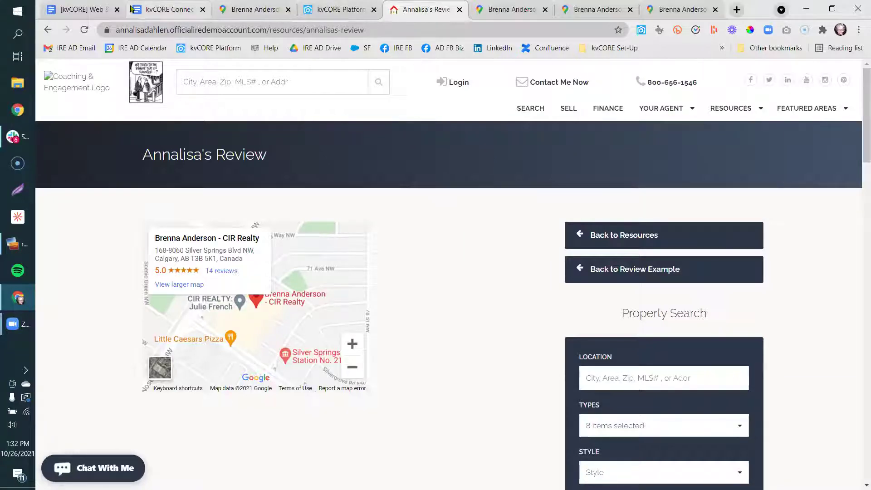
{"action": "left_click", "coordinate": [155, 10]}
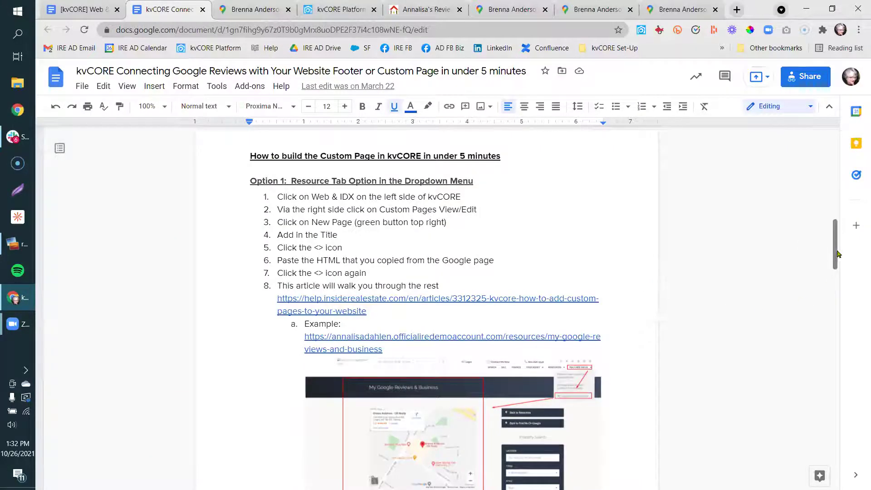
{"action": "left_click_drag", "start_coordinate": [834, 259], "coordinate": [840, 449]}
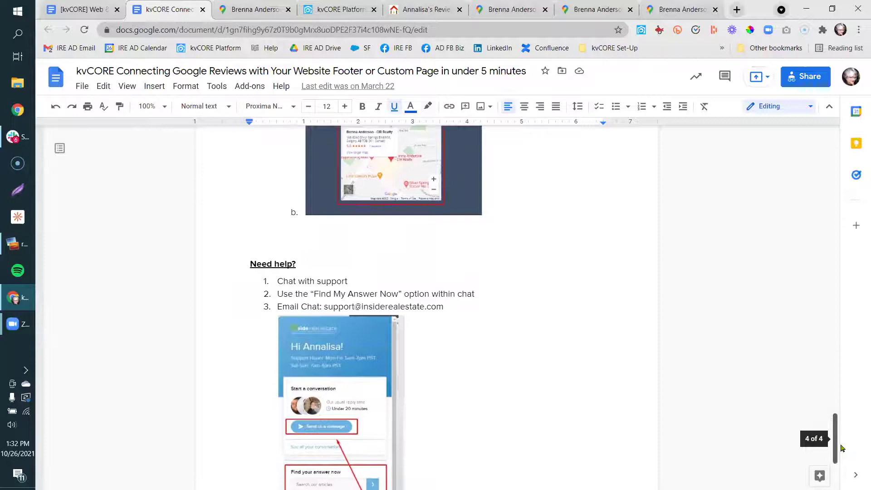
Close the how-to guide and Maps tabs, then open the Facebook post on enlarging tab font.
{"action": "left_click", "coordinate": [202, 9]}
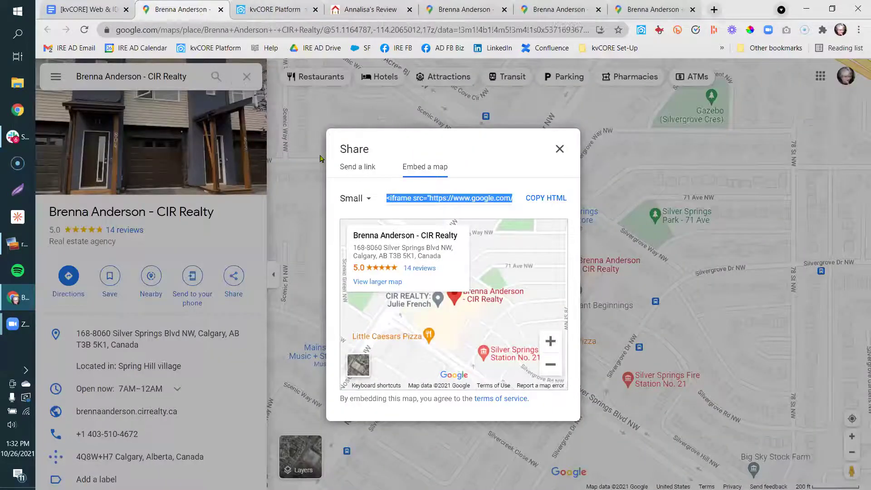
{"action": "left_click", "coordinate": [227, 10]}
{"action": "left_click", "coordinate": [91, 9]}
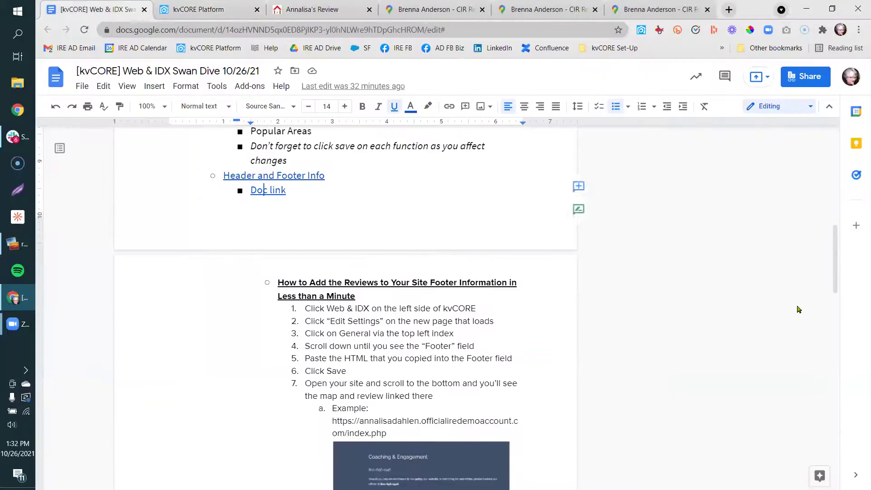
{"action": "left_click_drag", "start_coordinate": [836, 249], "coordinate": [834, 341]}
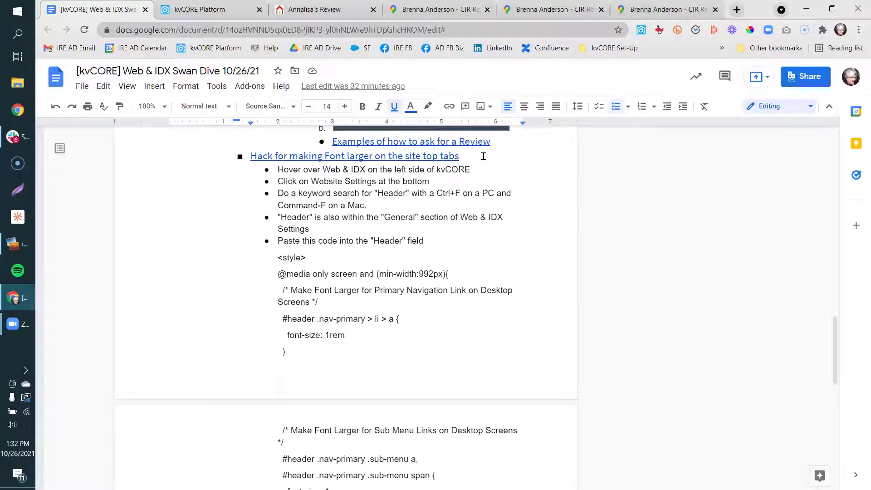
{"action": "left_click", "coordinate": [449, 156]}
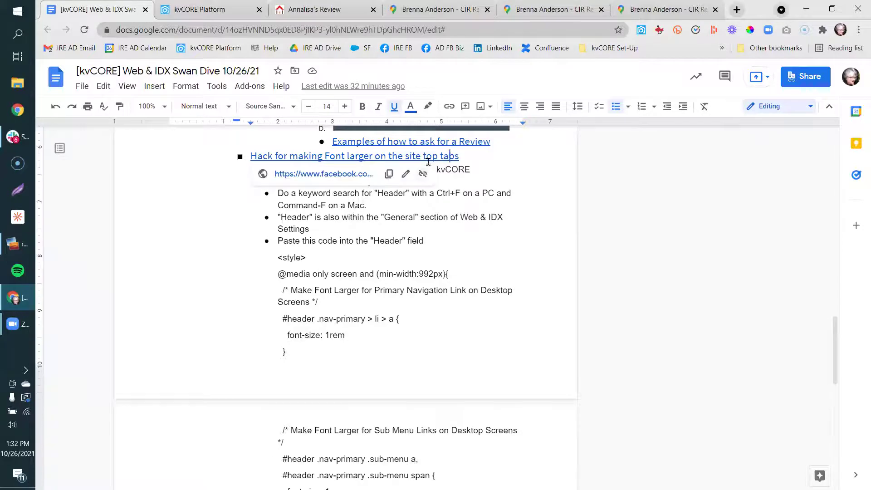
{"action": "left_click", "coordinate": [348, 179]}
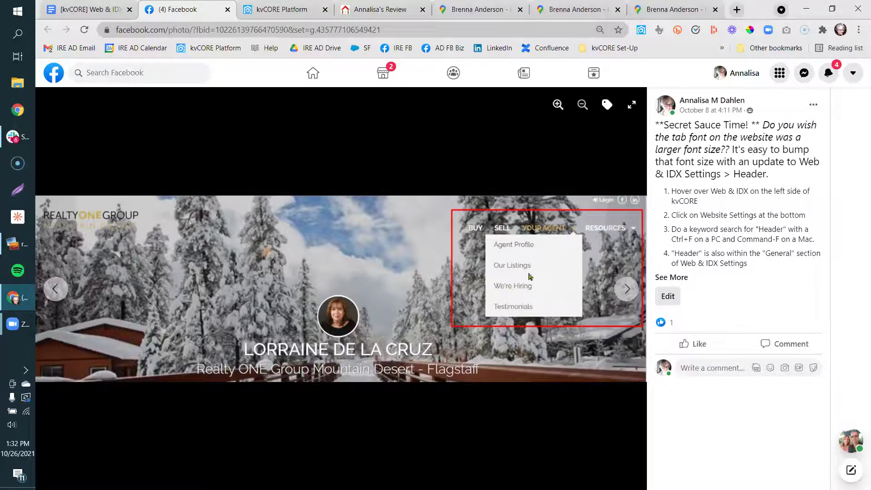
Open kvCORE Website Settings, find the Custom Header field by searching 'header', then return to the Web & IDX notes.
{"action": "left_click", "coordinate": [283, 7]}
{"action": "mouse_move", "coordinate": [129, 330]}
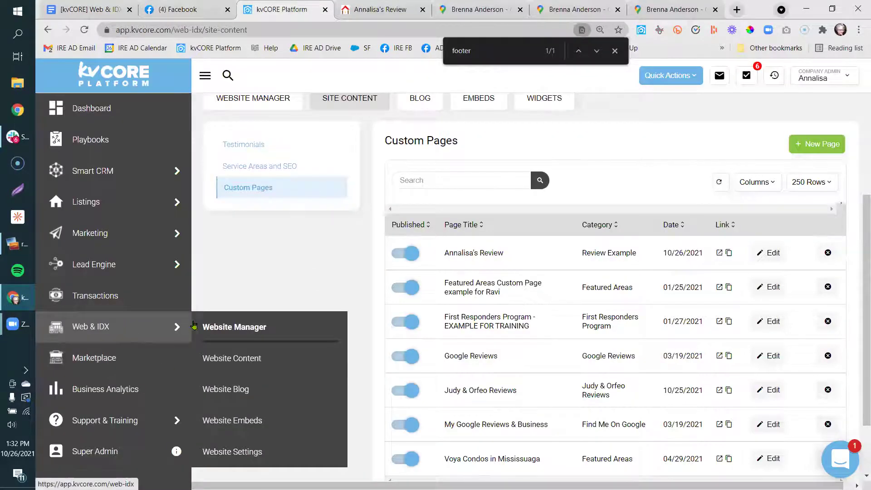
{"action": "left_click", "coordinate": [236, 451]}
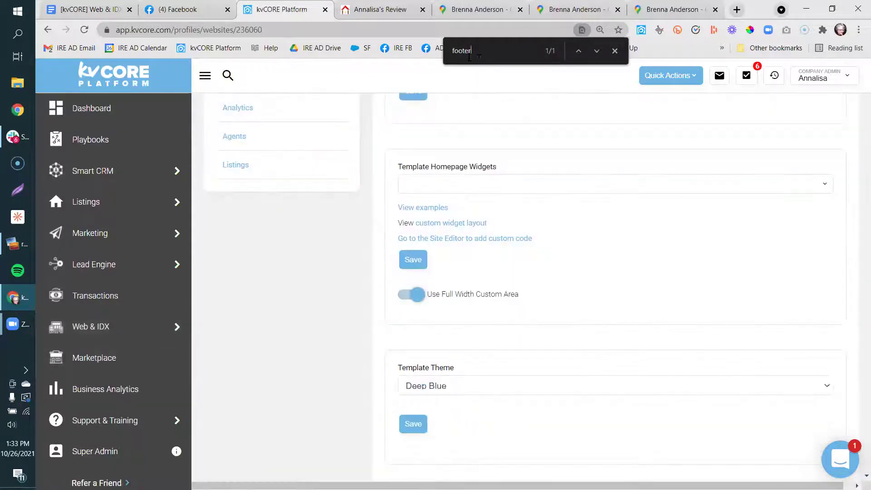
{"action": "left_click_drag", "start_coordinate": [471, 56], "coordinate": [435, 57]}
{"action": "type", "text": "header"}
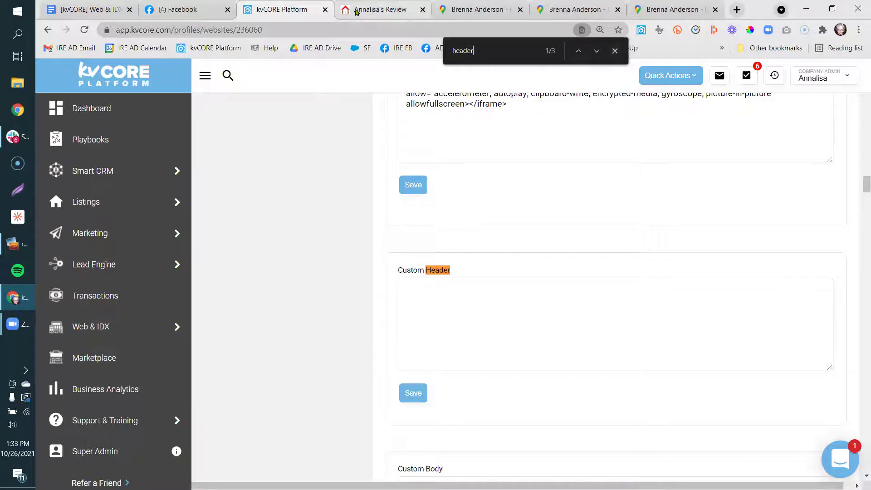
{"action": "left_click", "coordinate": [93, 10]}
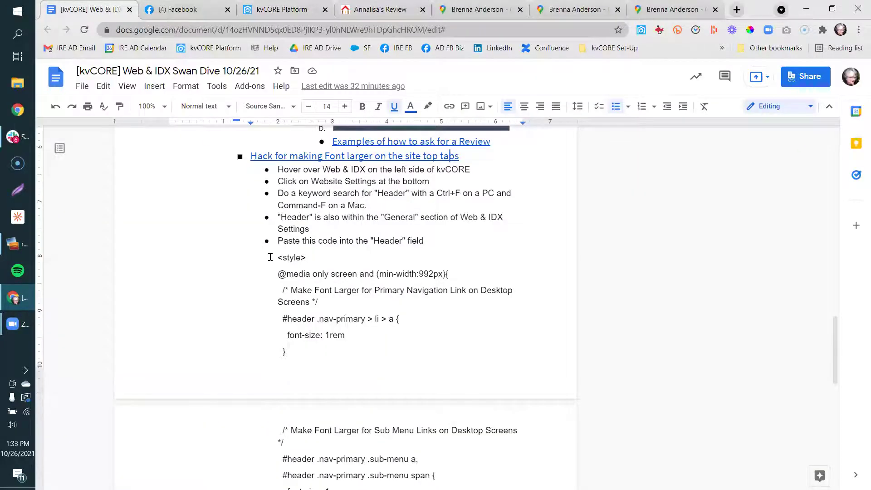
Copy the nav-tab font-size <style> CSS block from the notes into kvCORE's Custom Header field.
{"action": "left_click_drag", "start_coordinate": [273, 259], "coordinate": [417, 352]}
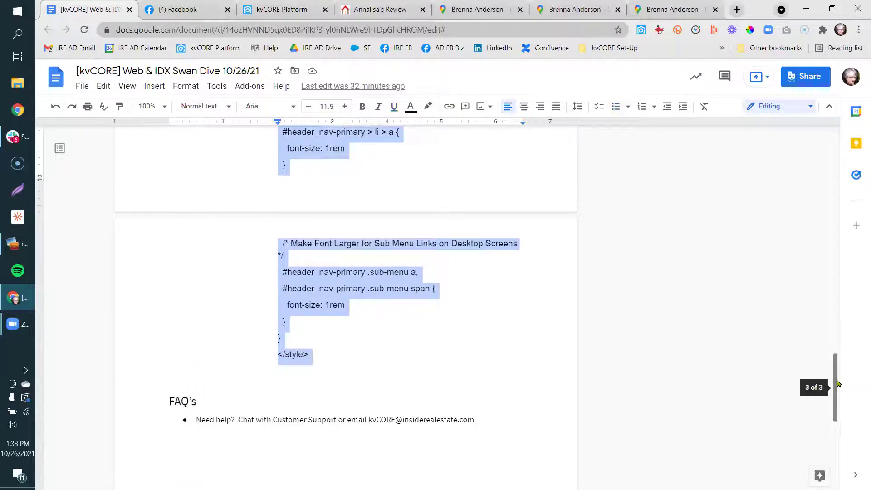
{"action": "left_click_drag", "start_coordinate": [837, 387], "coordinate": [836, 368]}
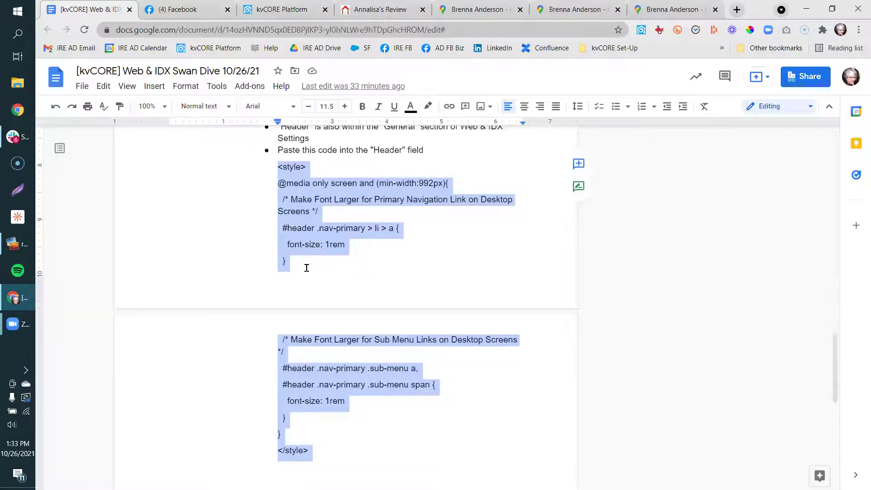
{"action": "right_click", "coordinate": [303, 248]}
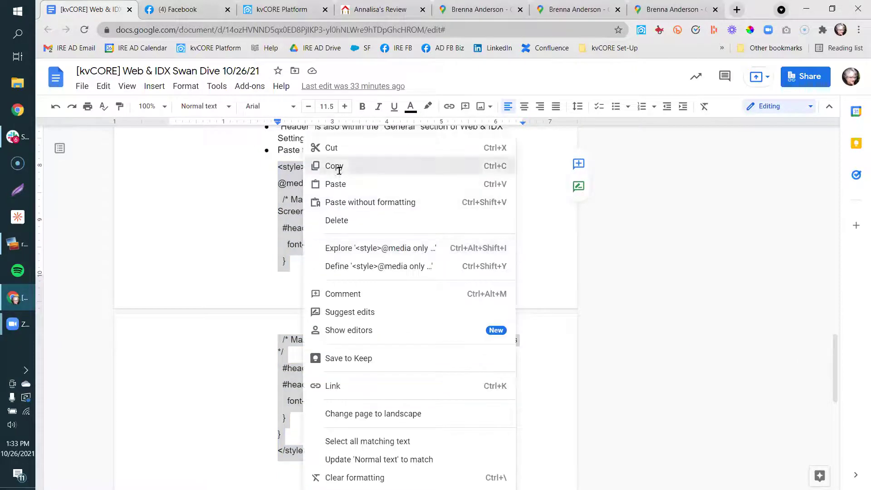
{"action": "left_click", "coordinate": [338, 168]}
{"action": "left_click", "coordinate": [263, 7]}
{"action": "left_click", "coordinate": [428, 296]}
{"action": "key", "text": "ctrl+v"}
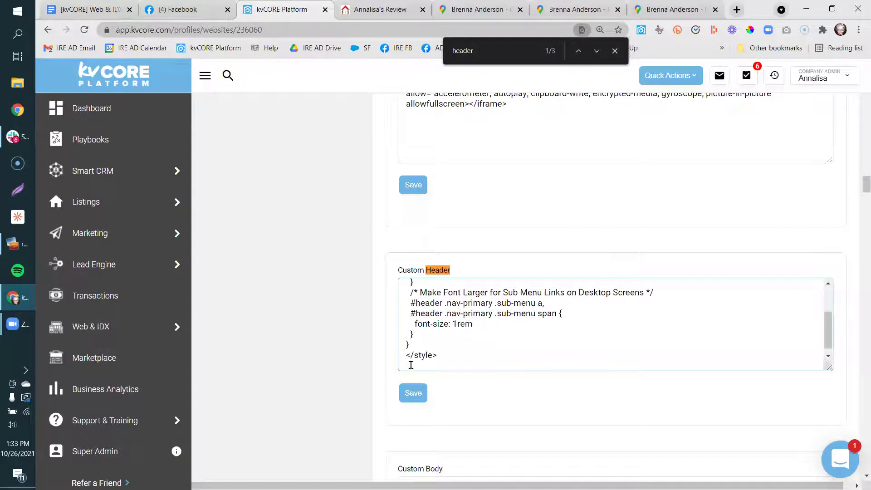
Save the Custom Header CSS and open the live site's home page.
{"action": "left_click", "coordinate": [412, 398]}
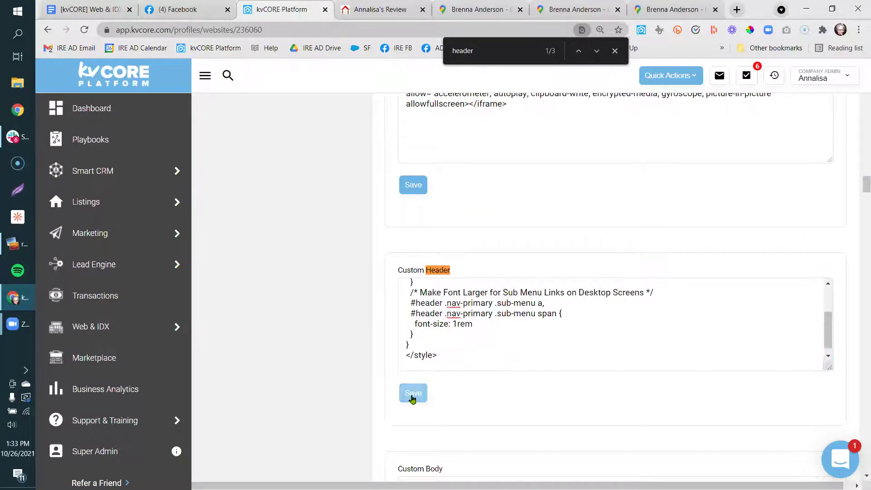
{"action": "left_click", "coordinate": [381, 9]}
{"action": "left_click", "coordinate": [158, 85]}
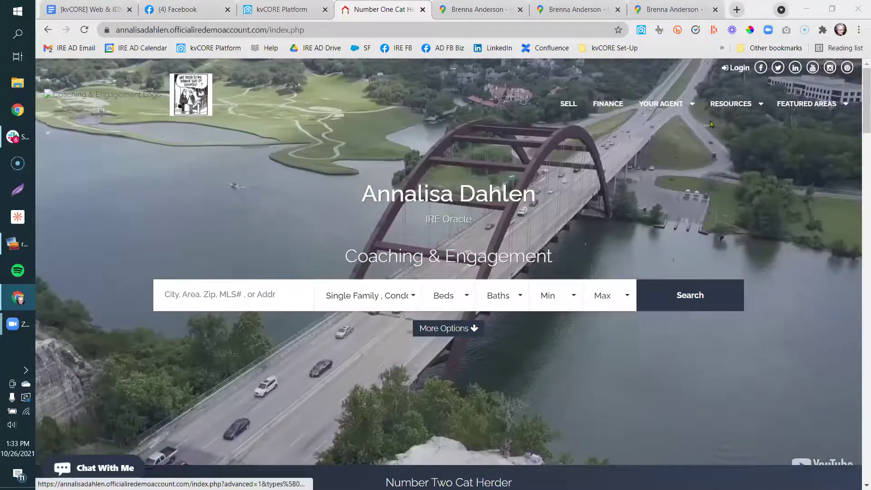
Return to kvCORE website settings and scroll the Custom Header box to the top of the saved CSS.
{"action": "mouse_move", "coordinate": [815, 107]}
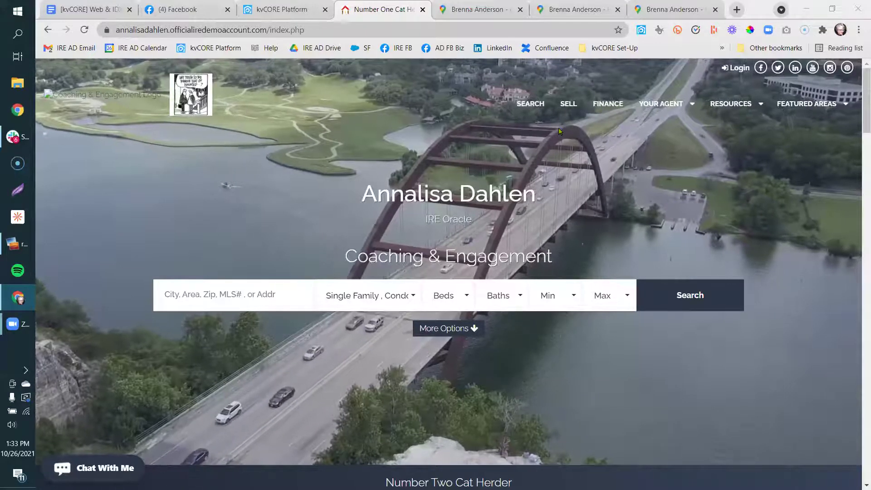
{"action": "left_click", "coordinate": [268, 6]}
{"action": "mouse_move", "coordinate": [830, 336]}
{"action": "left_mouse_down"}
{"action": "mouse_move", "coordinate": [832, 303]}
{"action": "mouse_move", "coordinate": [829, 352]}
{"action": "mouse_move", "coordinate": [829, 323]}
{"action": "left_mouse_up"}
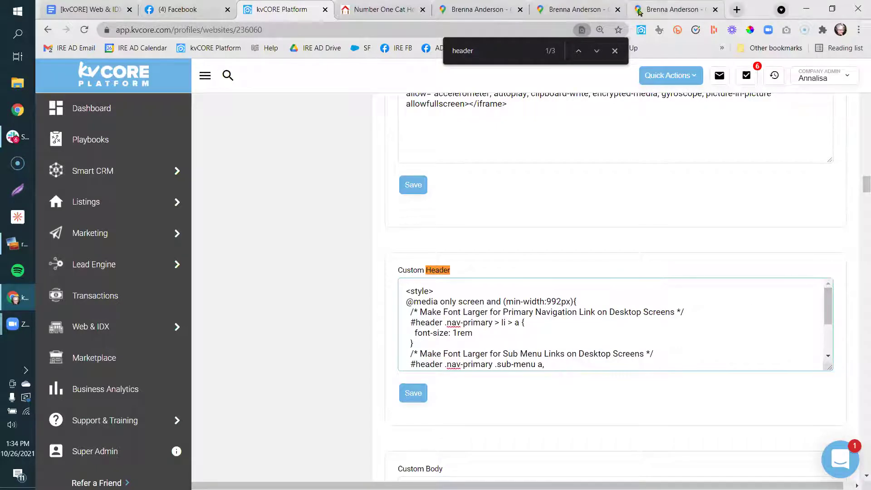
Glance at the live home page, then open the Facebook post showing the example agent site.
{"action": "left_click", "coordinate": [622, 23]}
{"action": "left_click", "coordinate": [384, 10]}
{"action": "left_click", "coordinate": [286, 8]}
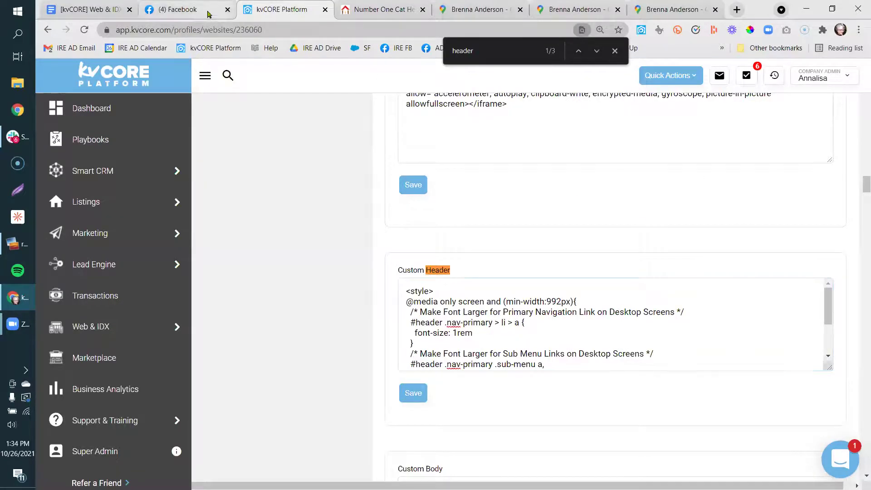
{"action": "left_click", "coordinate": [190, 9]}
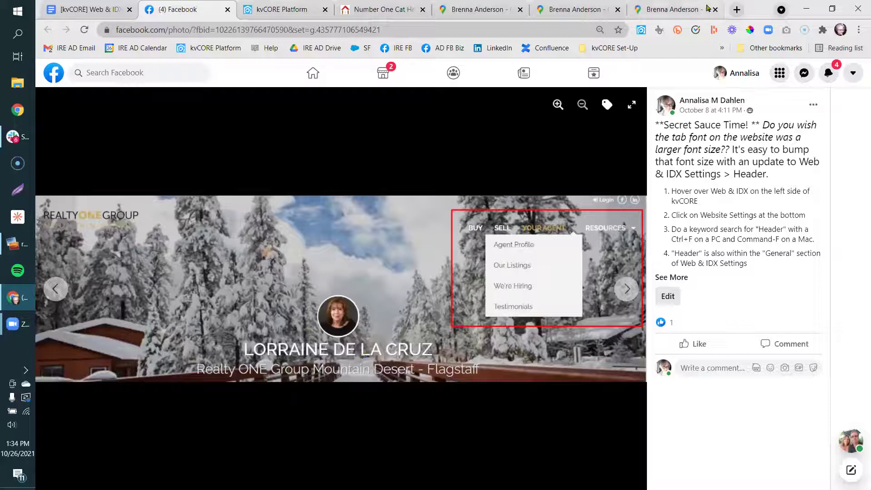
Load the example agent website in a new tab and compare it side by side with the live site.
{"action": "left_click", "coordinate": [736, 10]}
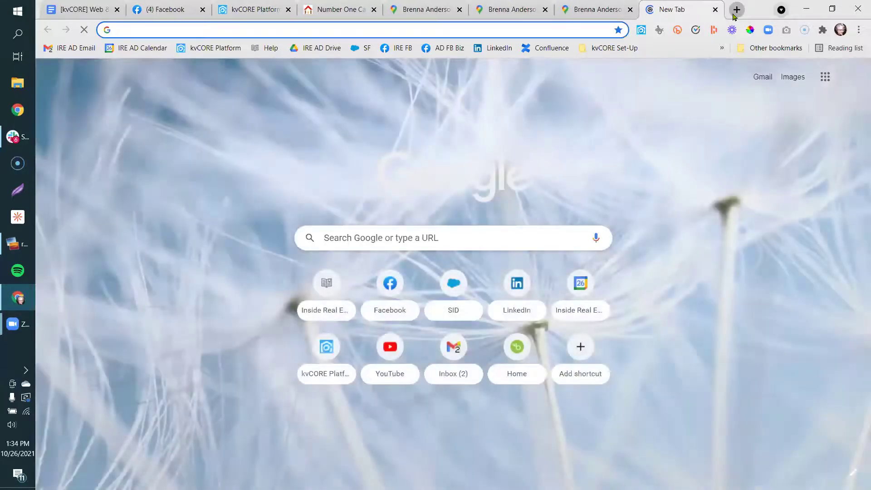
{"action": "key", "text": "Return"}
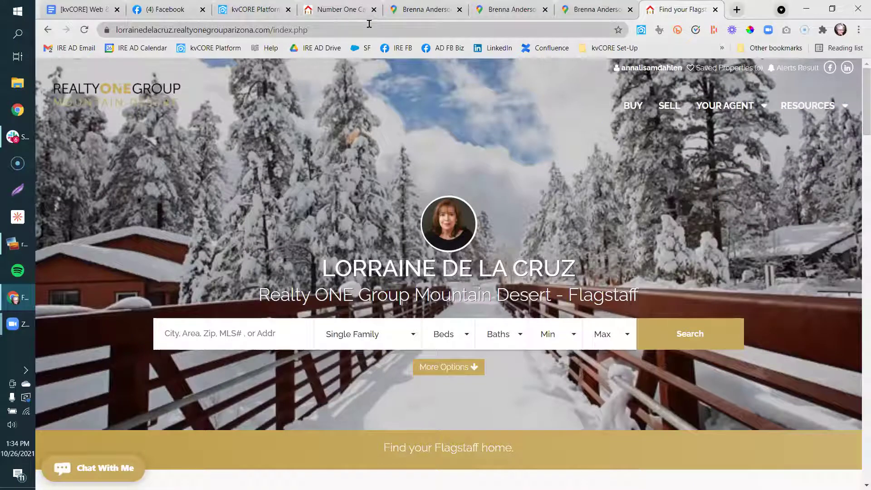
{"action": "left_click_drag", "start_coordinate": [338, 13], "coordinate": [573, 20]}
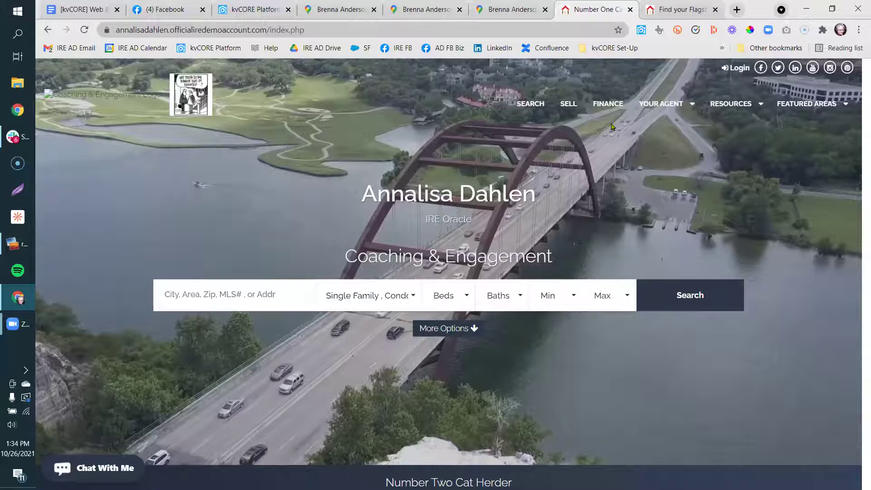
{"action": "left_click", "coordinate": [677, 9]}
{"action": "left_click", "coordinate": [595, 9]}
{"action": "left_click", "coordinate": [674, 10]}
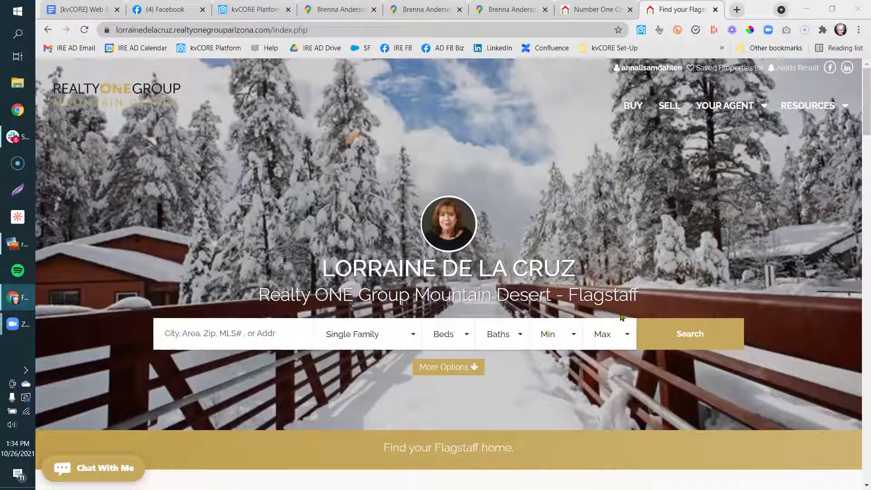
{"action": "left_click", "coordinate": [91, 11]}
Copy the Google Doc's share link.
{"action": "left_click", "coordinate": [802, 85]}
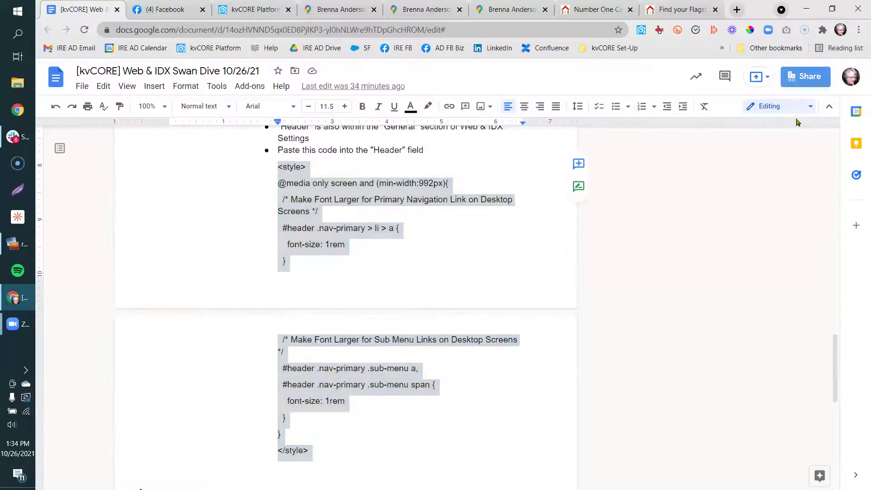
{"action": "left_click", "coordinate": [611, 418]}
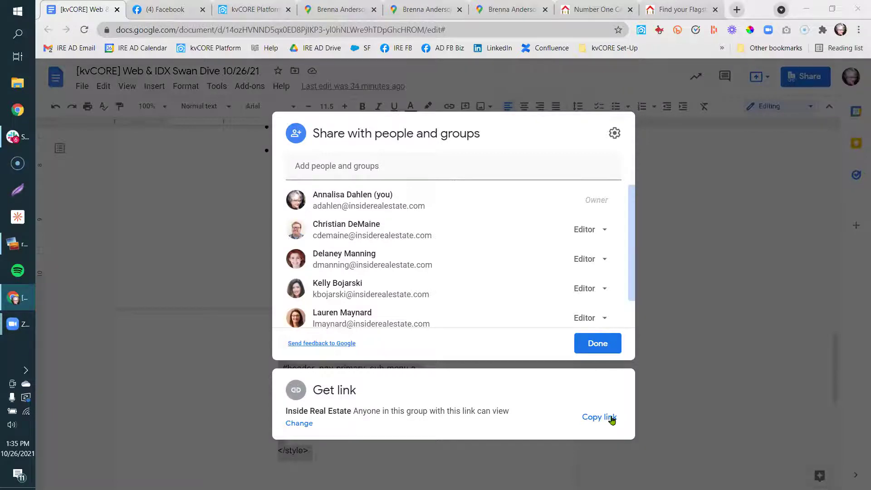
{"action": "left_click", "coordinate": [243, 343]}
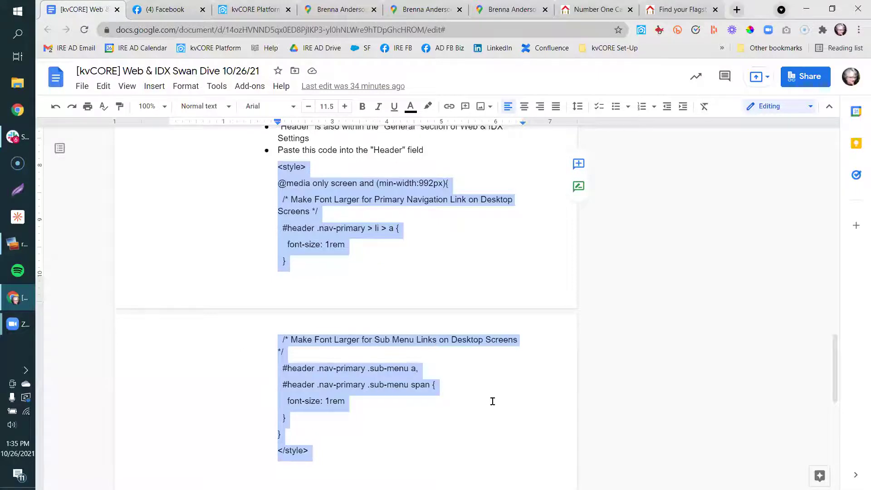
{"action": "left_click_drag", "start_coordinate": [836, 367], "coordinate": [836, 298]}
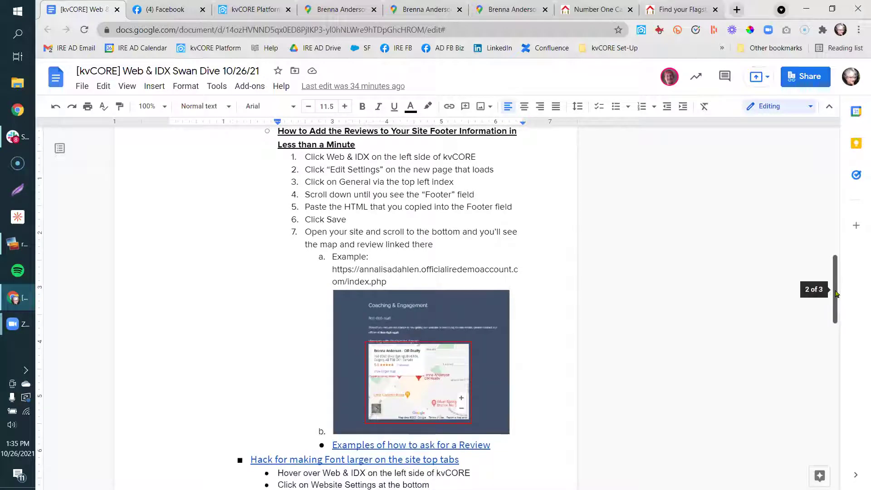
Review link access options, keeping the link limited to Inside Real Estate with Viewer permission.
{"action": "left_click", "coordinate": [805, 78]}
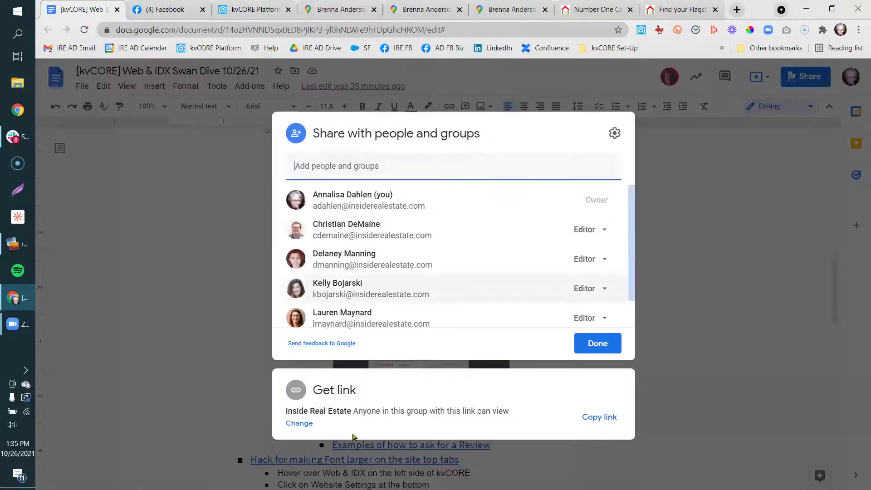
{"action": "left_click", "coordinate": [299, 422]}
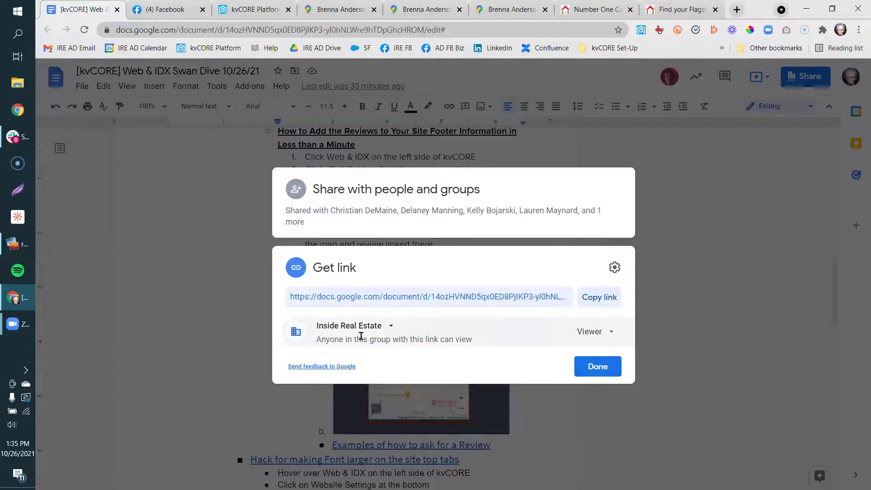
{"action": "left_click", "coordinate": [358, 327]}
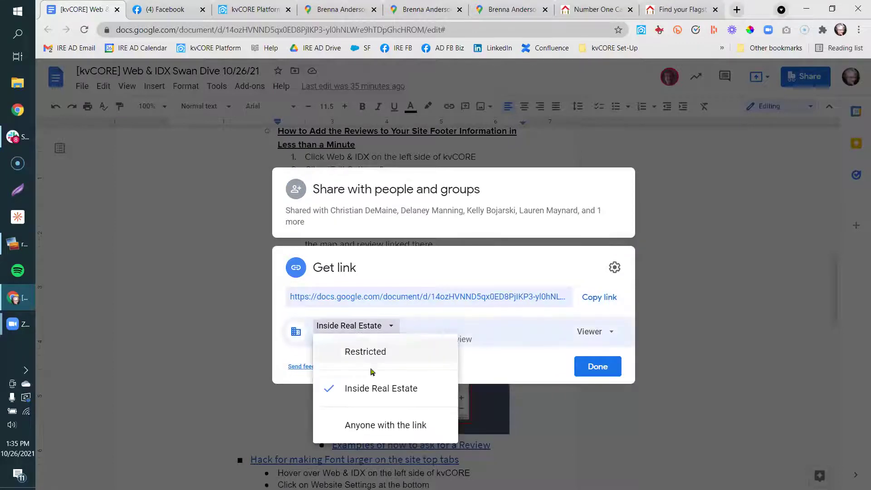
{"action": "left_click", "coordinate": [357, 422]}
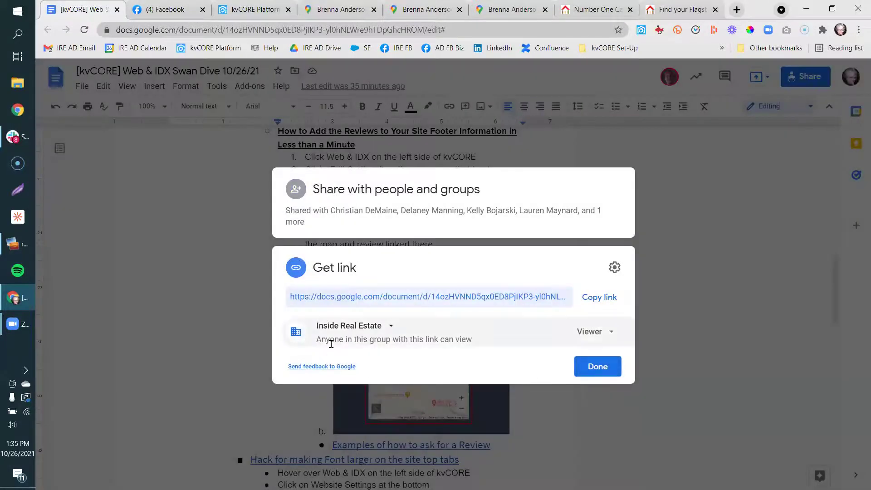
{"action": "left_click", "coordinate": [599, 339]}
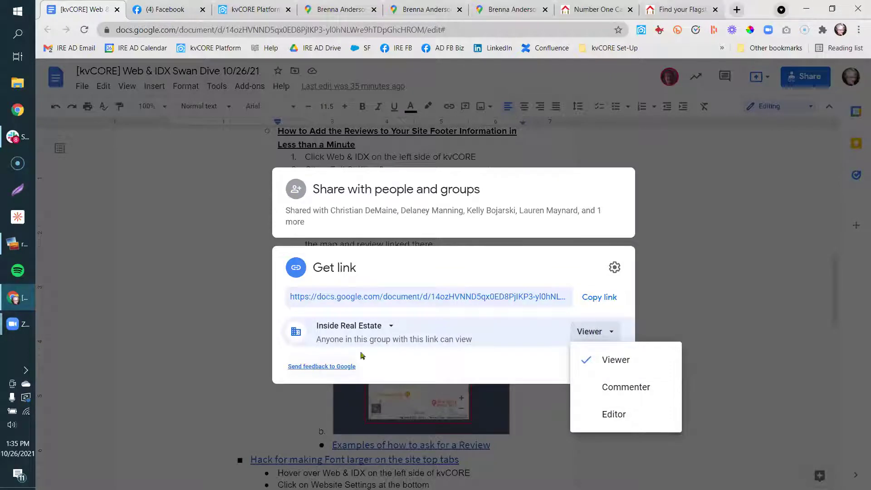
{"action": "left_click", "coordinate": [470, 381]}
{"action": "left_click", "coordinate": [653, 170]}
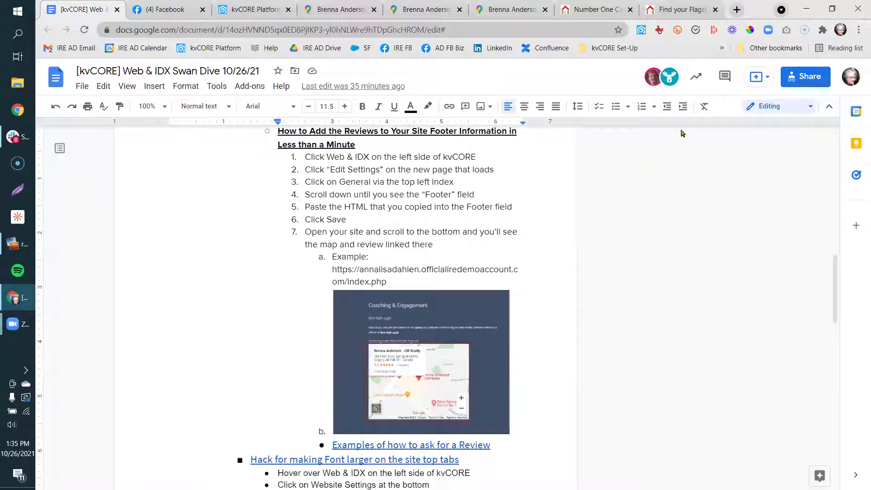
{"action": "left_click", "coordinate": [802, 86]}
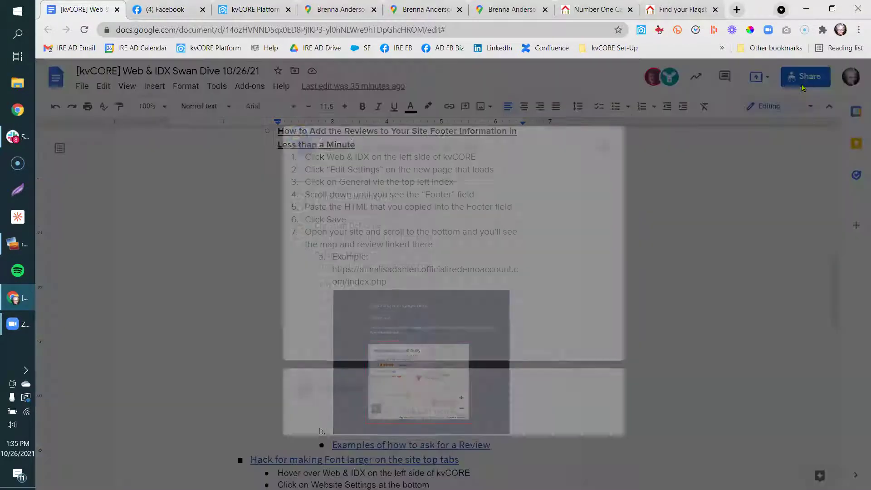
Close sharing and move up from the CSS notes to the 'Let's hit some Web & IDX tools' heading.
{"action": "left_click", "coordinate": [697, 185]}
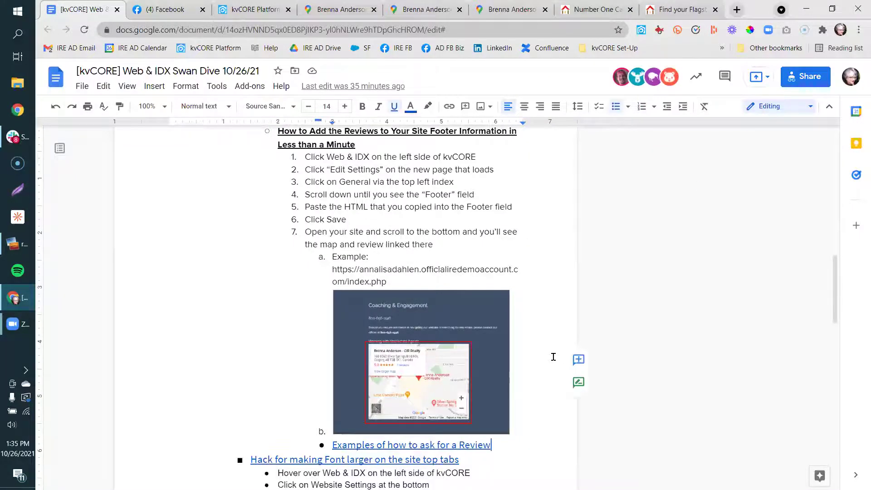
{"action": "scroll", "coordinate": [554, 357], "scroll_direction": "down", "scroll_amount": 6}
{"action": "key", "text": "Page_Down"}
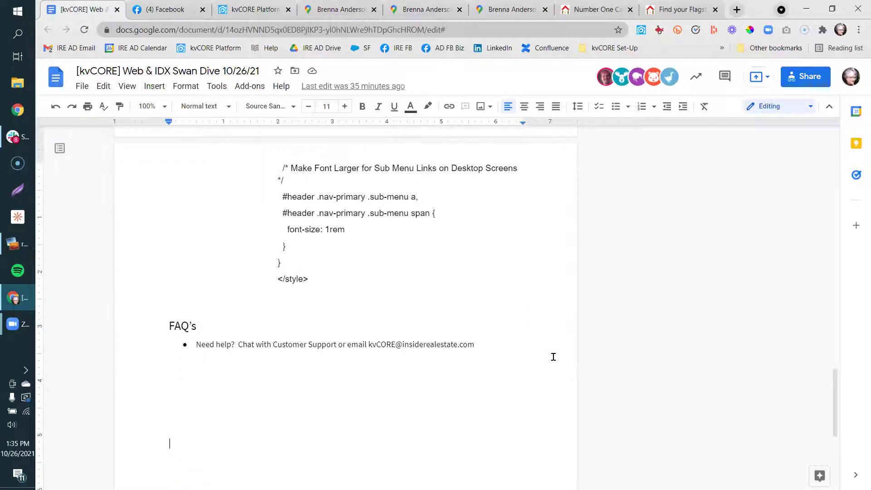
{"action": "key", "text": "Up"}
{"action": "key", "text": "Up"}
{"action": "key", "text": "Up"}
{"action": "key", "text": "Up"}
{"action": "key", "text": "Up"}
{"action": "key", "text": "Up"}
{"action": "key", "text": "Up"}
{"action": "key", "text": "Up"}
{"action": "key", "text": "Up"}
{"action": "key", "text": "Up"}
{"action": "key", "text": "Up"}
{"action": "key", "text": "Up"}
{"action": "key", "text": "Up"}
{"action": "key", "text": "Up"}
{"action": "key", "text": "Up"}
{"action": "key", "text": "Up"}
{"action": "key", "text": "Up"}
{"action": "key", "text": "Up"}
{"action": "key", "text": "Up"}
{"action": "key", "text": "Up"}
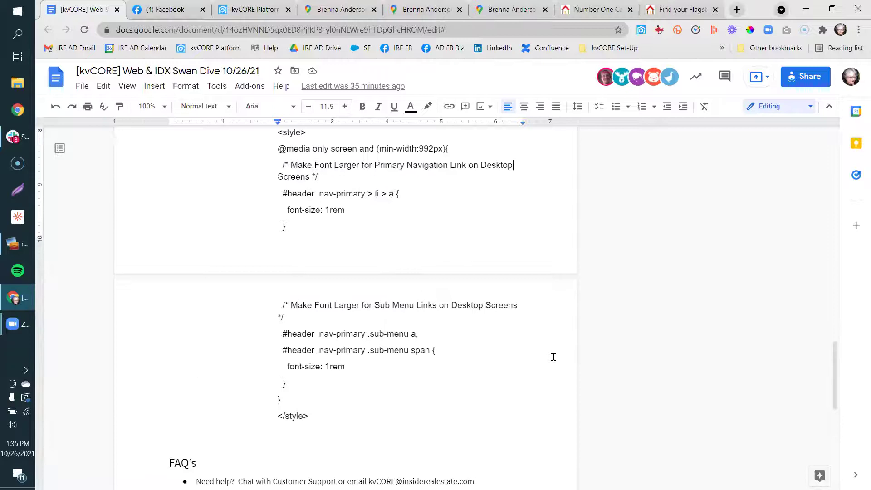
{"action": "key", "text": "Up"}
{"action": "key", "text": "Up"}
{"action": "key", "text": "Up"}
{"action": "key", "text": "Up"}
{"action": "key", "text": "Up"}
{"action": "key", "text": "Up"}
{"action": "key", "text": "Up"}
{"action": "key", "text": "Up"}
{"action": "key", "text": "Up"}
{"action": "key", "text": "Up"}
{"action": "key", "text": "Up"}
{"action": "key", "text": "Up"}
{"action": "key", "text": "Up"}
{"action": "key", "text": "Up"}
{"action": "key", "text": "Up"}
{"action": "key", "text": "Up"}
{"action": "key", "text": "Up"}
{"action": "key", "text": "Up"}
{"action": "key", "text": "Up"}
{"action": "key", "text": "Up"}
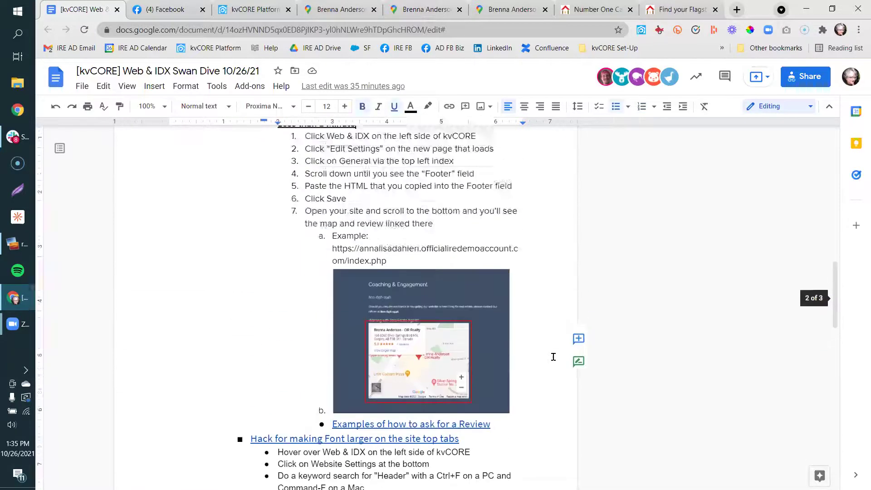
{"action": "key", "text": "Up"}
{"action": "key", "text": "Up"}
{"action": "key", "text": "Up"}
{"action": "key", "text": "Up"}
{"action": "key", "text": "Up"}
{"action": "key", "text": "Up"}
{"action": "key", "text": "Up"}
{"action": "key", "text": "Up"}
{"action": "key", "text": "Up"}
{"action": "key", "text": "Up"}
{"action": "key", "text": "Up"}
{"action": "key", "text": "Up"}
{"action": "key", "text": "Up"}
{"action": "key", "text": "Up"}
{"action": "key", "text": "Up"}
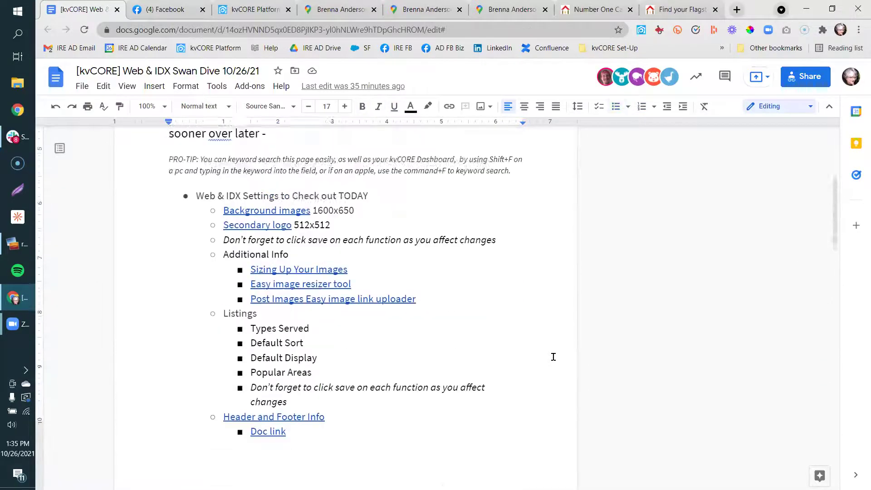
{"action": "key", "text": "Up"}
{"action": "key", "text": "Up"}
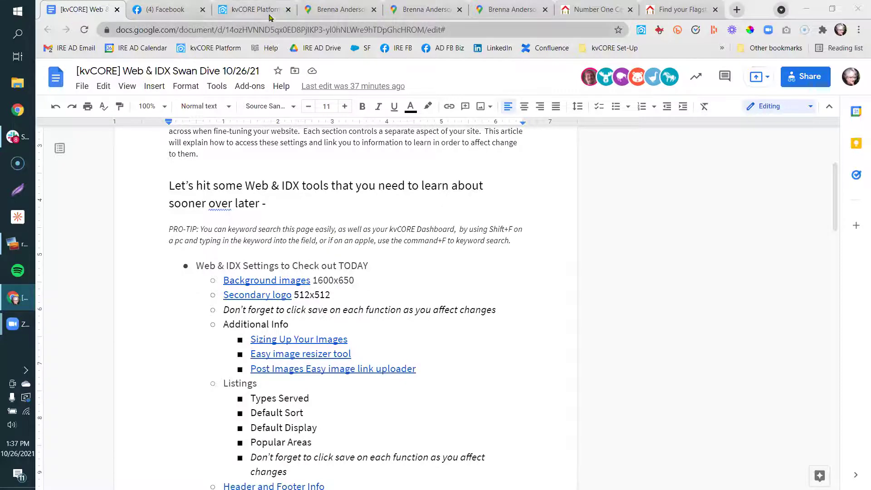
Open the training calendar from the kvCORE dashboard in a new tab.
{"action": "left_click", "coordinate": [273, 11]}
{"action": "left_click", "coordinate": [224, 52]}
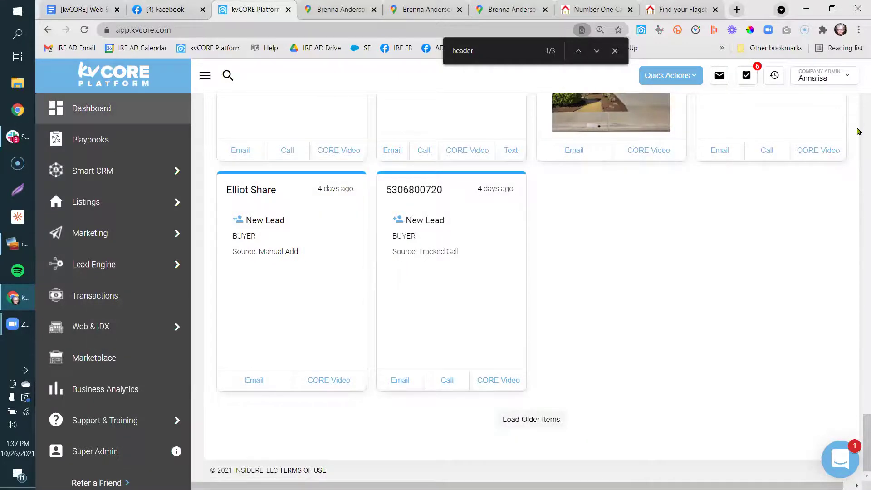
{"action": "scroll", "coordinate": [858, 112], "scroll_direction": "up", "scroll_amount": 20}
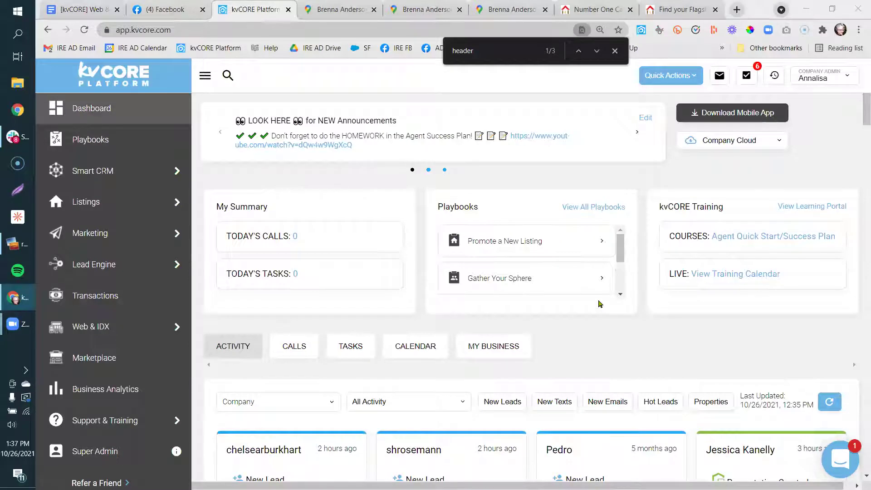
{"action": "left_click", "coordinate": [730, 275]}
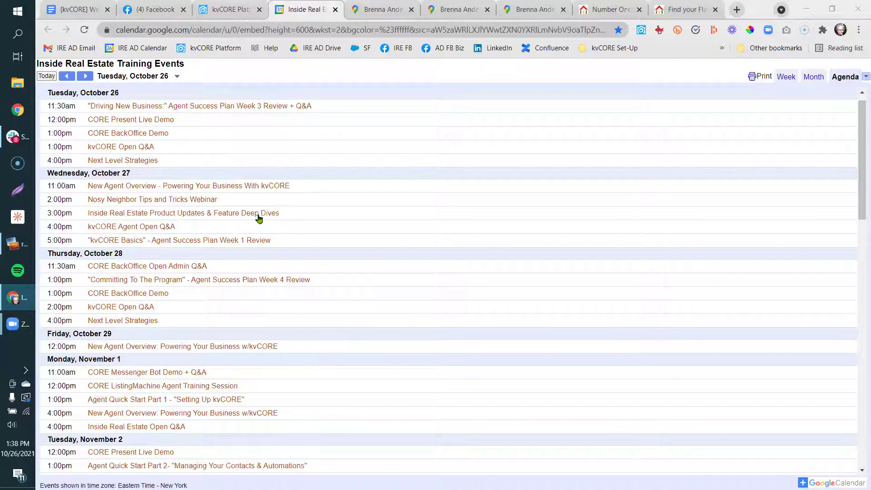
From the training calendar tab, go to the IRE Facebook discussion group.
{"action": "left_click", "coordinate": [218, 10]}
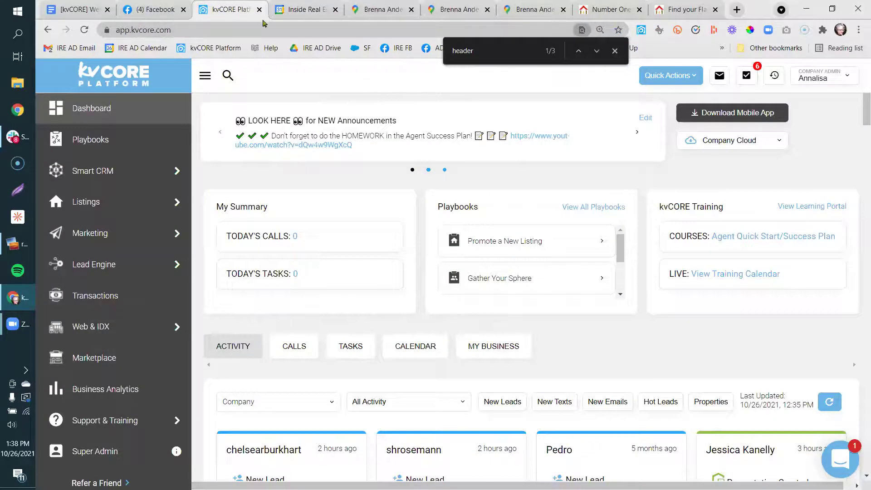
{"action": "left_click", "coordinate": [296, 13]}
{"action": "left_click", "coordinate": [396, 48]}
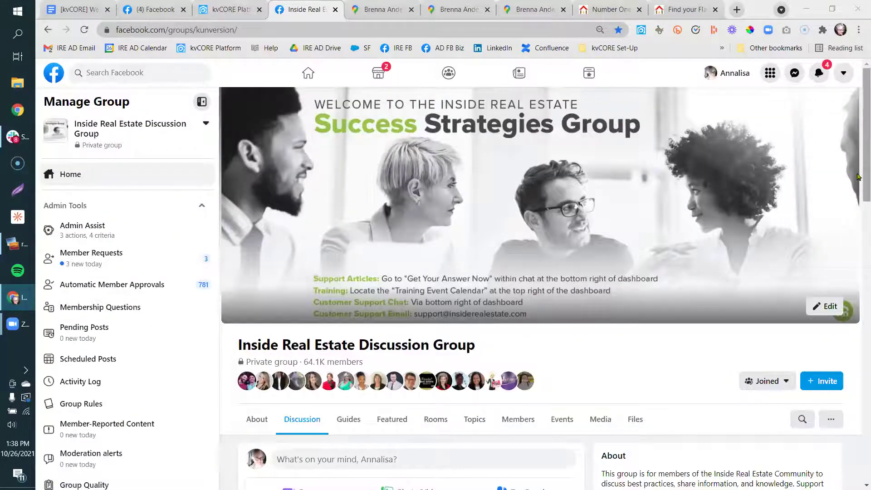
Open the SPHERE Playbooks, CRM Updates and Attract & Convert events in new tabs, then view SPHERE Playbooks.
{"action": "left_click_drag", "start_coordinate": [866, 182], "coordinate": [858, 368]}
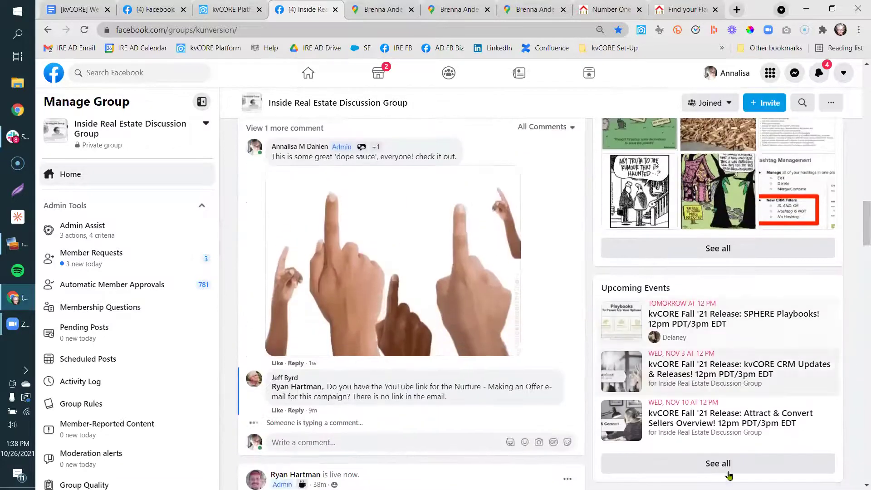
{"action": "right_click", "coordinate": [749, 323]}
{"action": "left_click", "coordinate": [749, 327]}
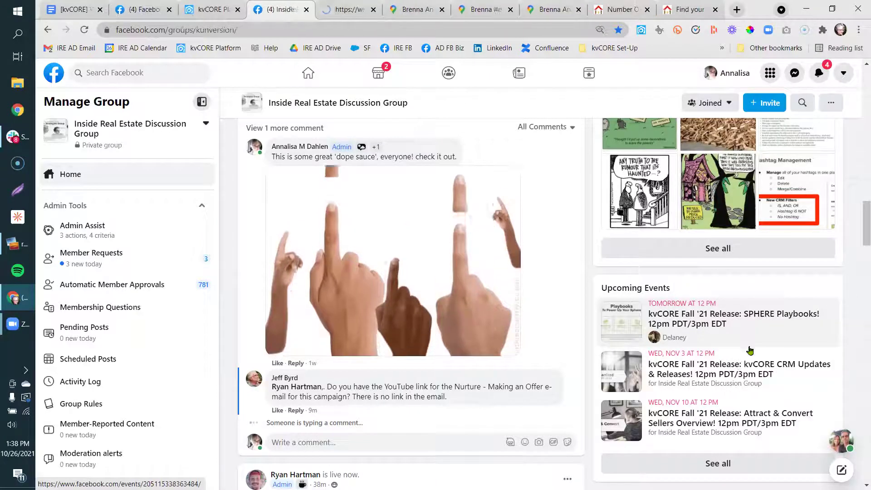
{"action": "right_click", "coordinate": [739, 369]}
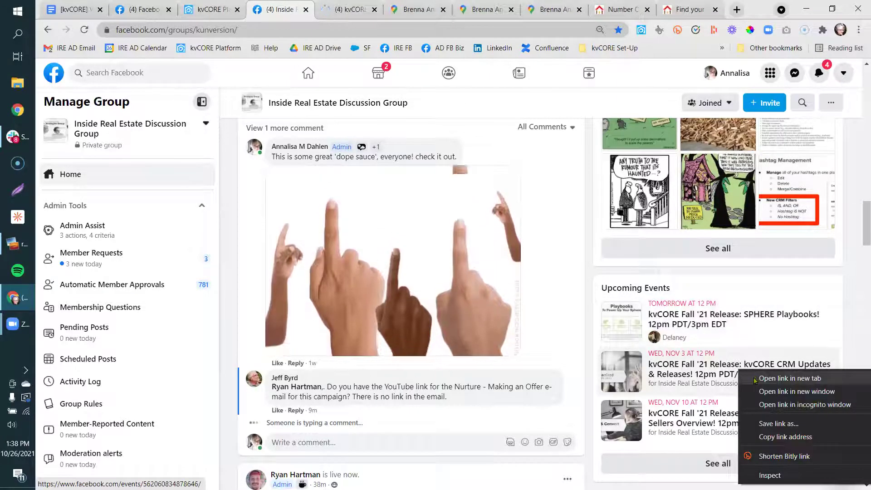
{"action": "left_click", "coordinate": [755, 378]}
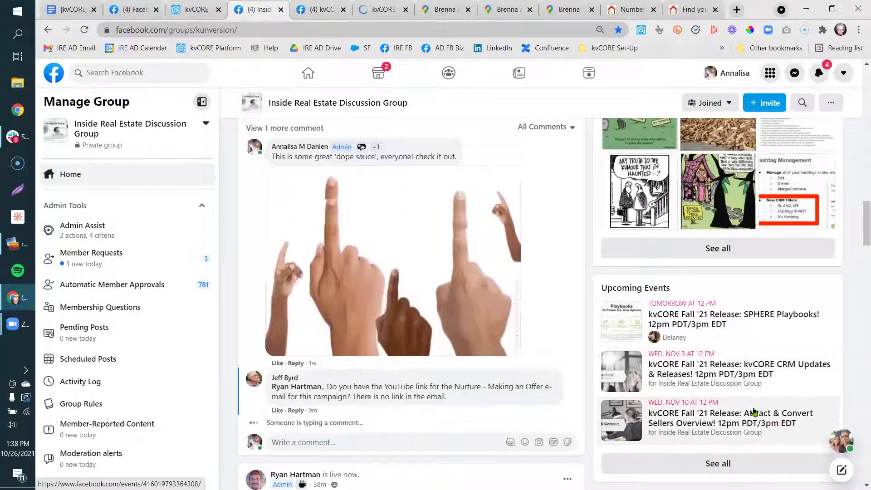
{"action": "right_click", "coordinate": [754, 412]}
{"action": "left_click", "coordinate": [756, 303]}
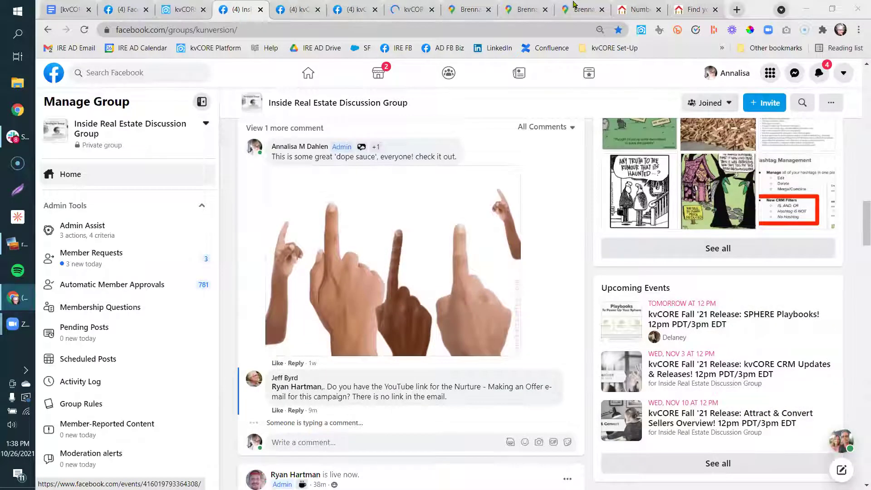
{"action": "key", "text": "ctrl+Tab"}
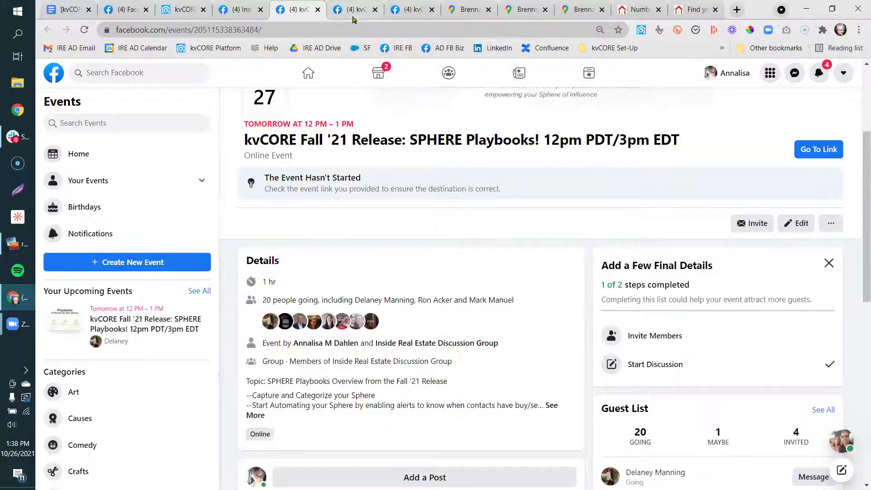
Look over the CRM Updates & Releases and Attract & Convert Sellers events, then return to the kvCORE dashboard.
{"action": "left_click", "coordinate": [350, 16]}
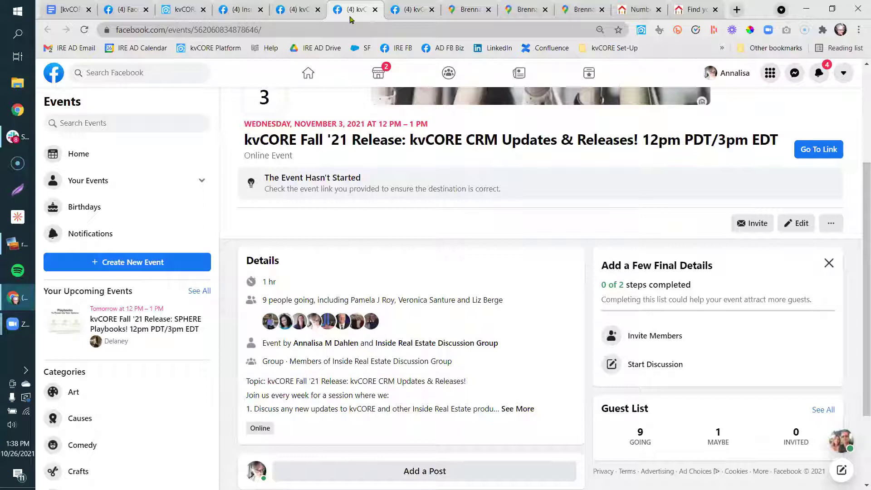
{"action": "left_click", "coordinate": [402, 17]}
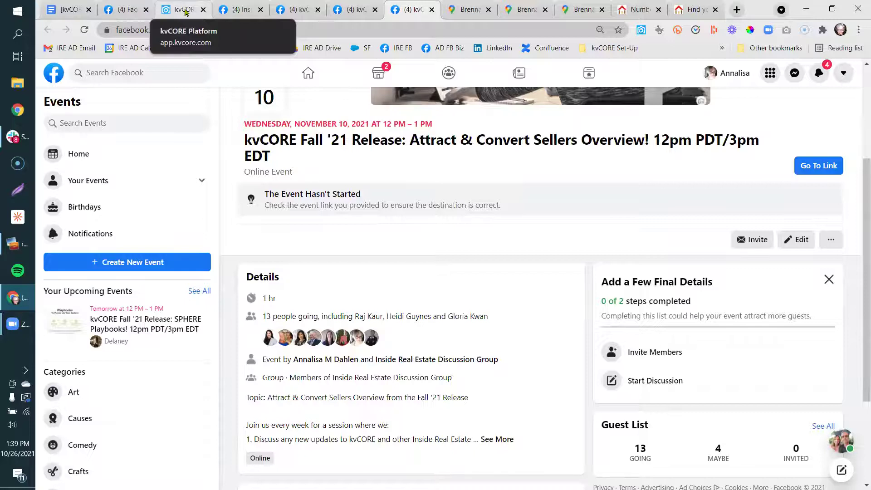
{"action": "left_click", "coordinate": [184, 10]}
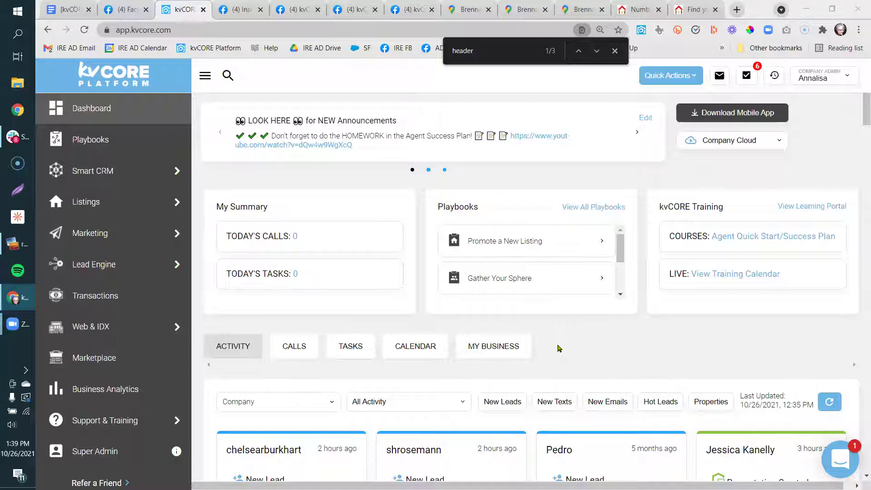
Close the page search for 'header' and switch to the agent's live real estate website.
{"action": "left_click", "coordinate": [615, 51]}
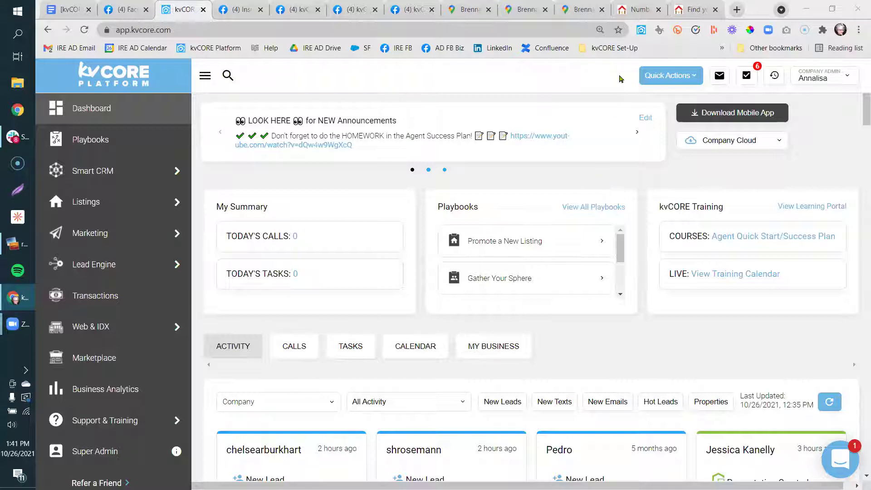
{"action": "left_click", "coordinate": [634, 5]}
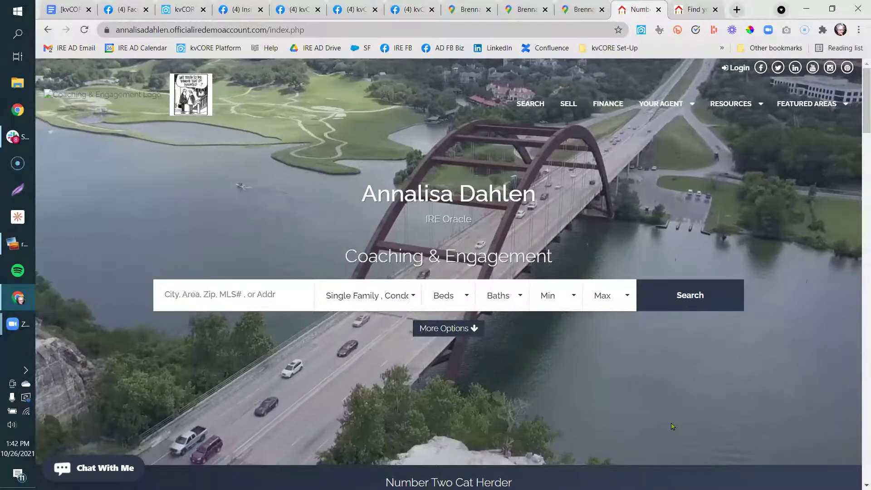
Return from the public agent website to the kvCORE Platform dashboard tab.
{"action": "left_click", "coordinate": [185, 17]}
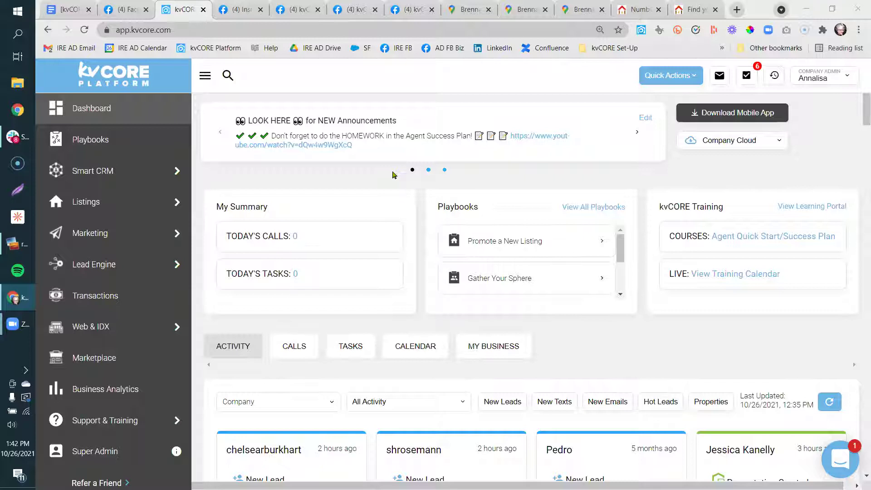
Open the kvCORE Training calendar and browse upcoming Inside Real Estate training sessions through November.
{"action": "left_click", "coordinate": [721, 274]}
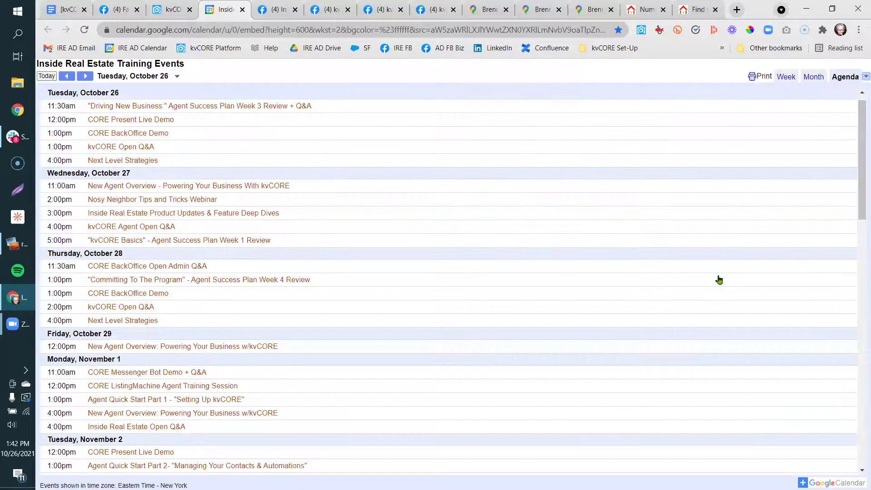
{"action": "left_click_drag", "start_coordinate": [857, 214], "coordinate": [858, 282]}
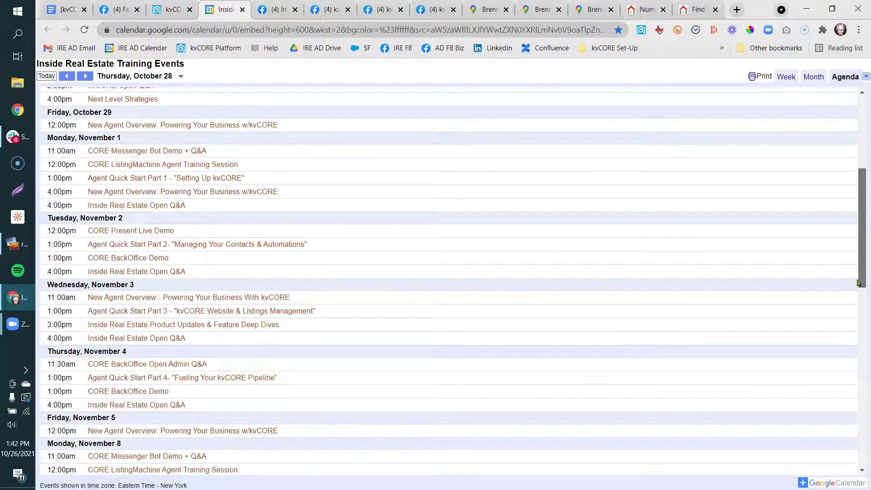
{"action": "left_click_drag", "start_coordinate": [858, 283], "coordinate": [858, 292]}
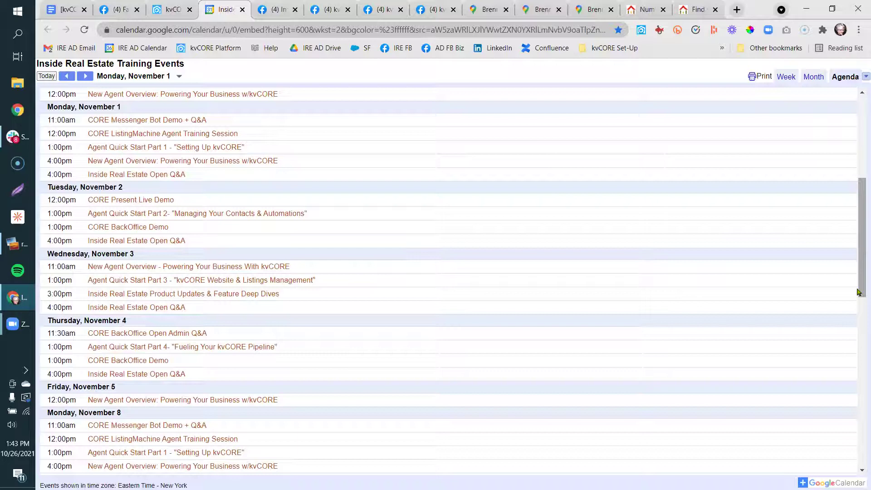